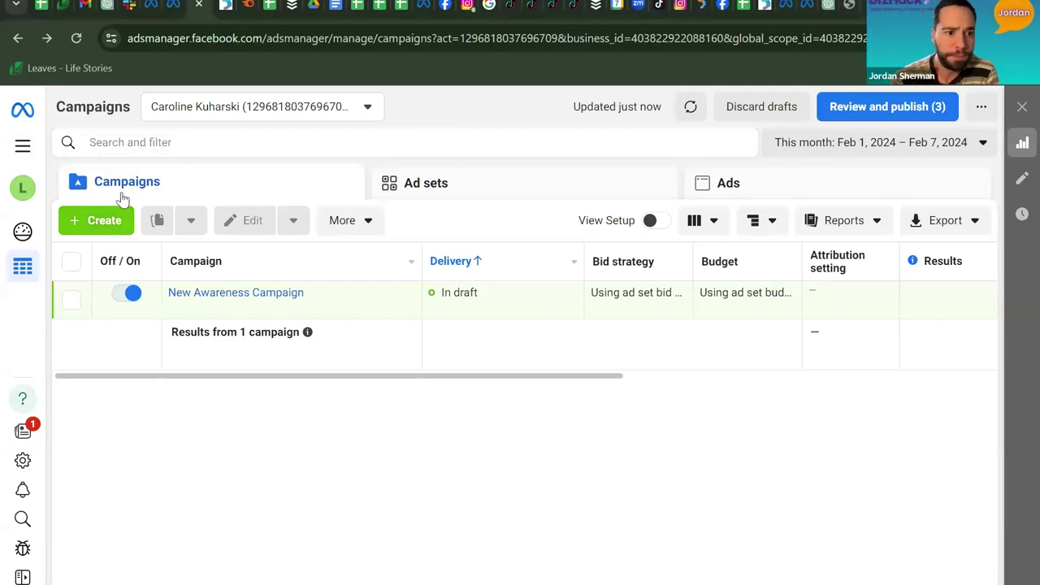
Create a new auction campaign with the Awareness objective.
{"action": "left_click", "coordinate": [105, 221]}
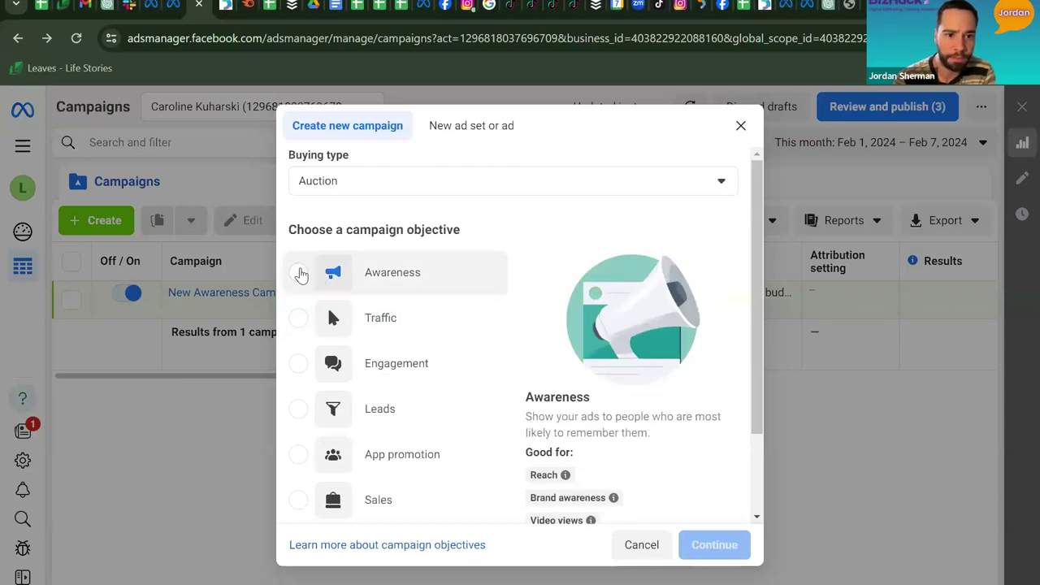
{"action": "left_click", "coordinate": [299, 273]}
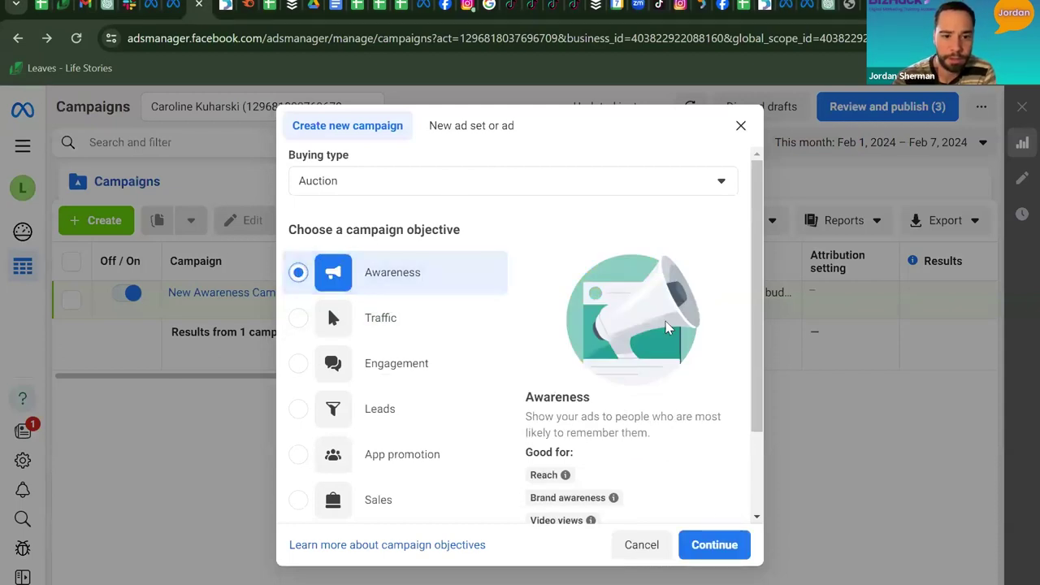
{"action": "left_click", "coordinate": [713, 544]}
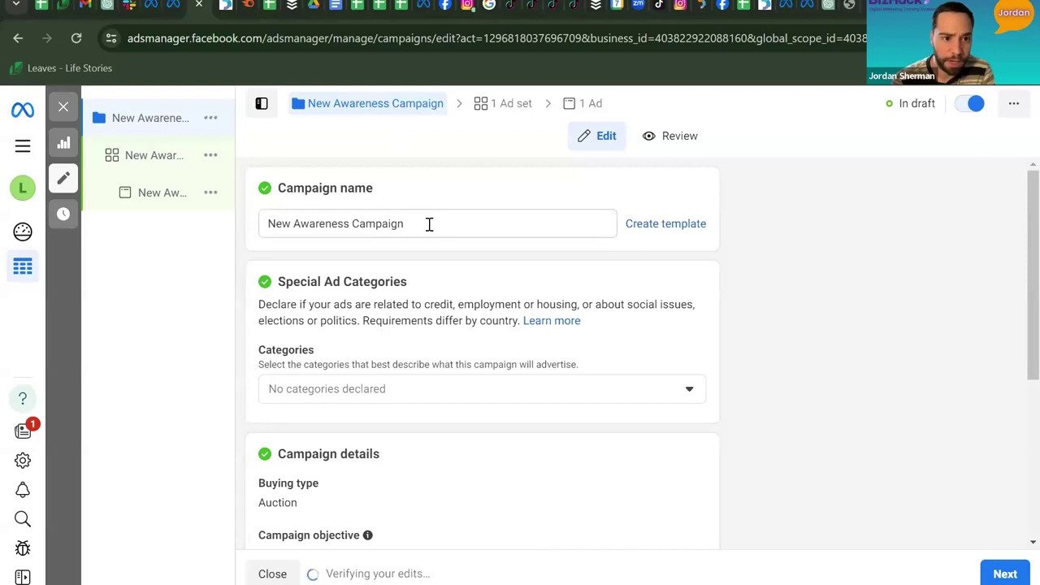
Rename the campaign as "How you met your sweetheart Valentine's Day".
{"action": "double_click", "coordinate": [377, 224]}
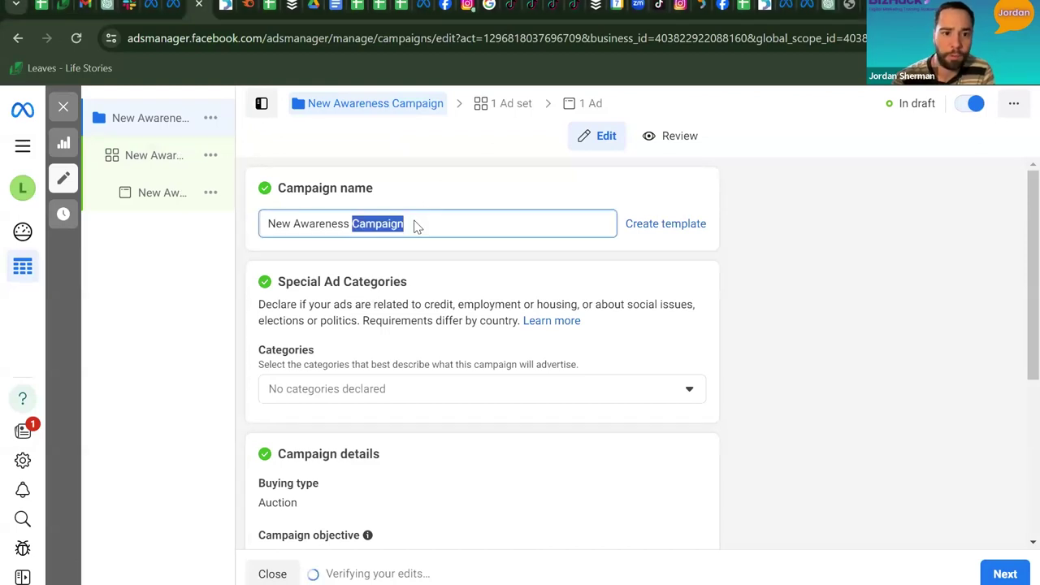
{"action": "left_click", "coordinate": [430, 225]}
{"action": "key", "text": "BackSpace"}
{"action": "key", "text": "BackSpace"}
{"action": "key", "text": "BackSpace"}
{"action": "key", "text": "BackSpace"}
{"action": "key", "text": "BackSpace"}
{"action": "key", "text": "BackSpace"}
{"action": "key", "text": "BackSpace"}
{"action": "key", "text": "BackSpace"}
{"action": "key", "text": "BackSpace"}
{"action": "key", "text": "BackSpace"}
{"action": "key", "text": "BackSpace"}
{"action": "key", "text": "BackSpace"}
{"action": "key", "text": "BackSpace"}
{"action": "key", "text": "BackSpace"}
{"action": "key", "text": "BackSpace"}
{"action": "key", "text": "BackSpace"}
{"action": "key", "text": "BackSpace"}
{"action": "key", "text": "BackSpace"}
{"action": "key", "text": "BackSpace"}
{"action": "key", "text": "BackSpace"}
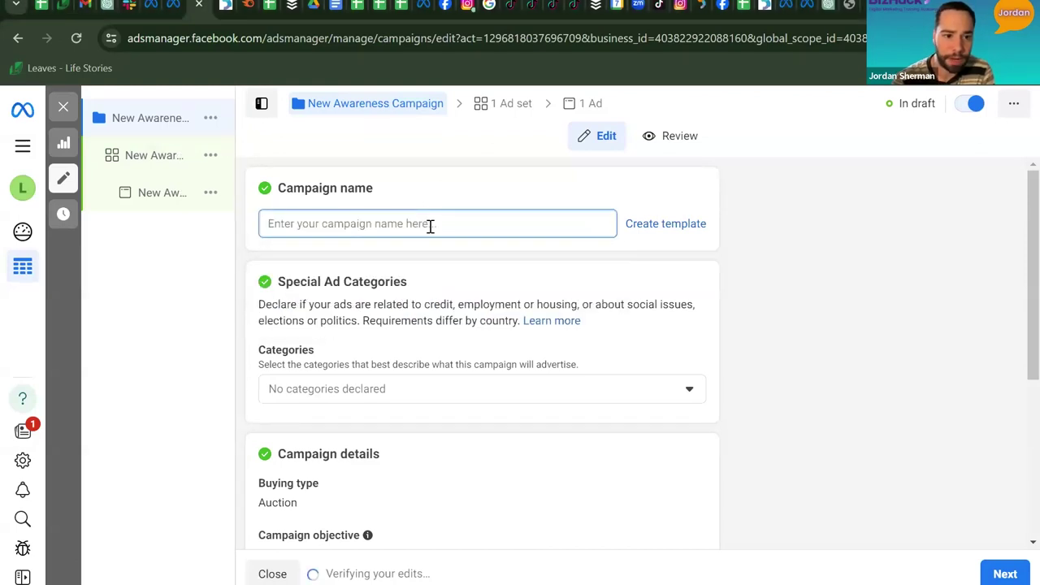
{"action": "type", "text": "How you "}
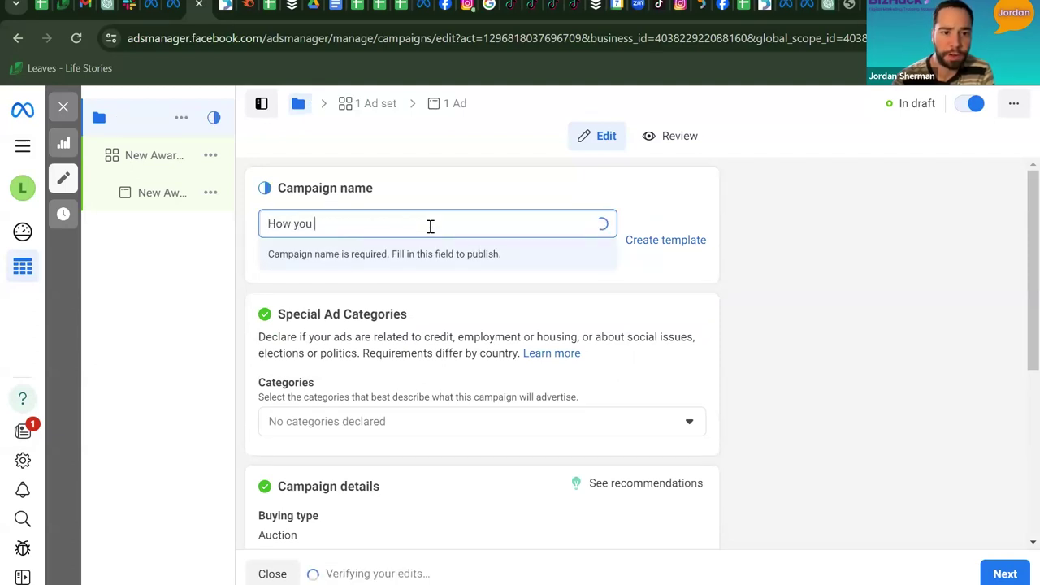
{"action": "type", "text": "met your sweetheart"}
{"action": "key", "text": "BackSpace"}
{"action": "type", "text": "t Valentine's Days"}
{"action": "key", "text": "BackSpace"}
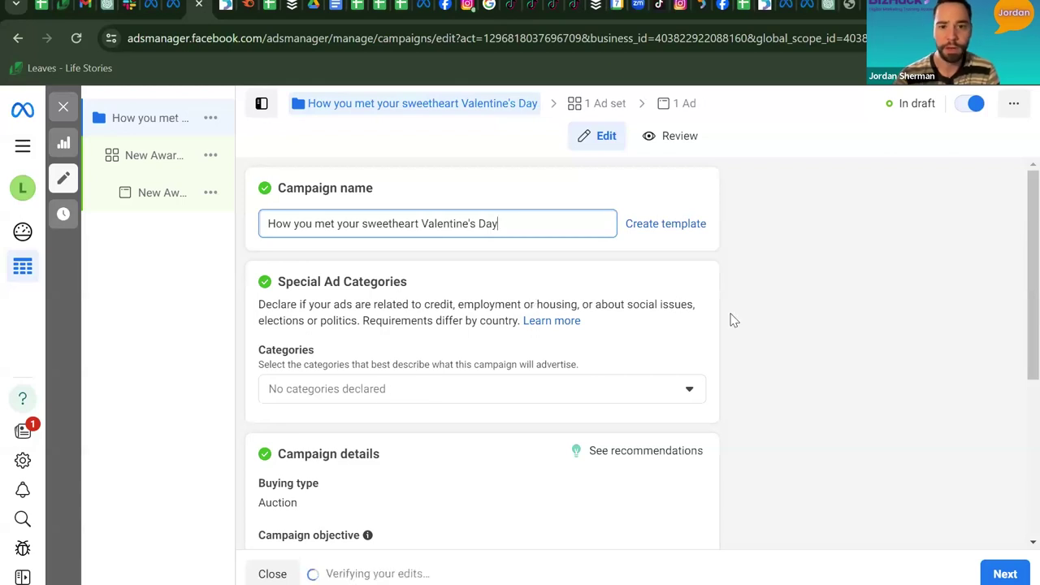
Review the campaign settings and the available special ad categories without declaring any category.
{"action": "scroll", "coordinate": [734, 321], "scroll_direction": "down", "scroll_amount": 1}
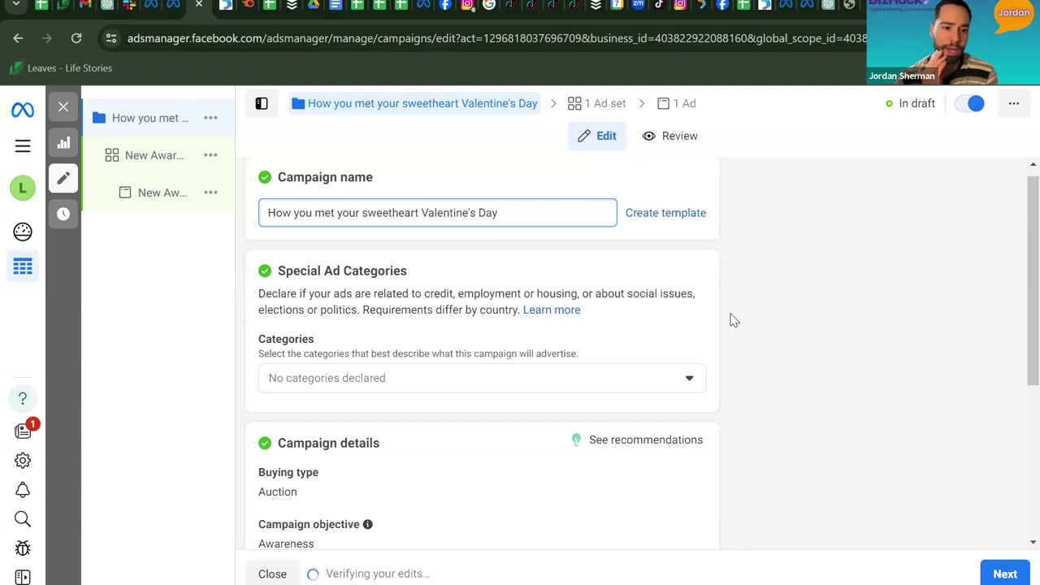
{"action": "scroll", "coordinate": [734, 321], "scroll_direction": "down", "scroll_amount": 2}
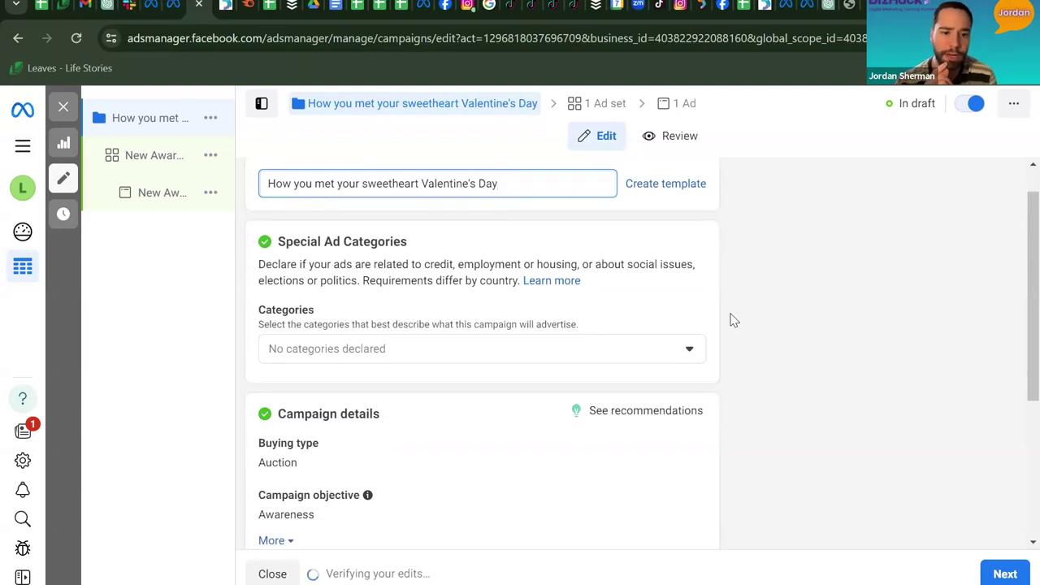
{"action": "scroll", "coordinate": [464, 472], "scroll_direction": "down", "scroll_amount": 5}
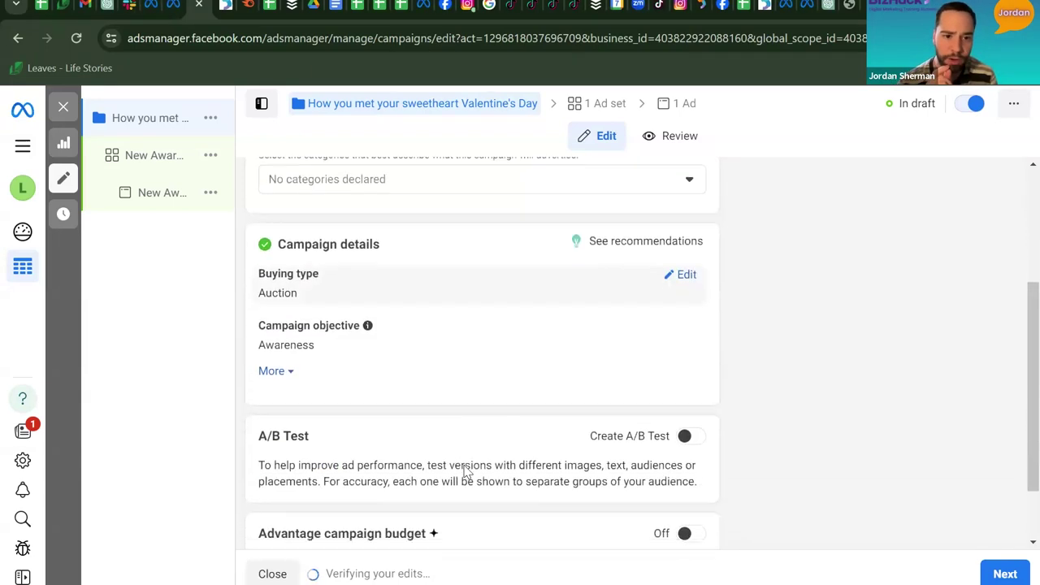
{"action": "scroll", "coordinate": [894, 429], "scroll_direction": "up", "scroll_amount": 1}
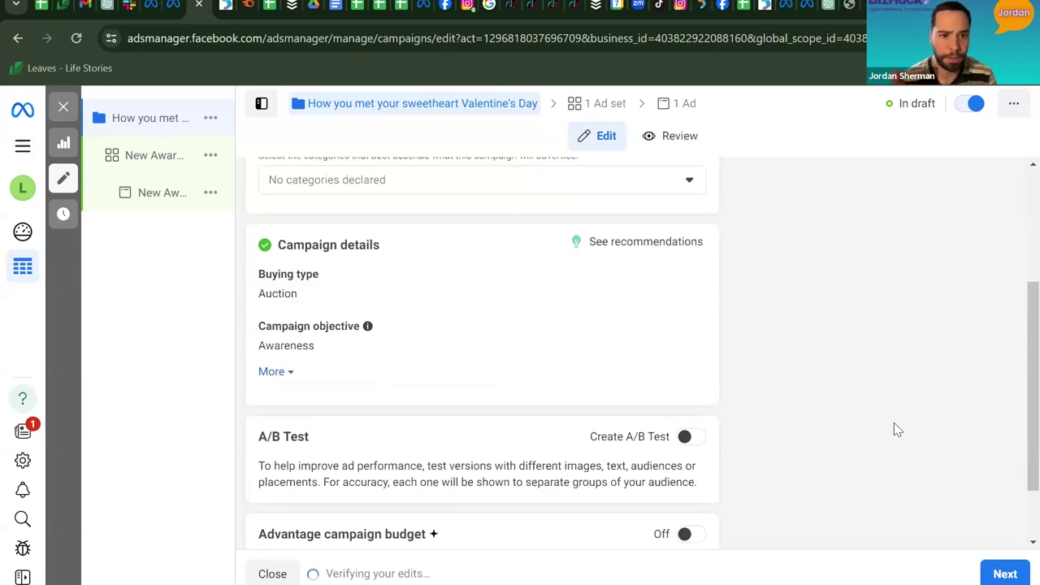
{"action": "scroll", "coordinate": [895, 429], "scroll_direction": "up", "scroll_amount": 5}
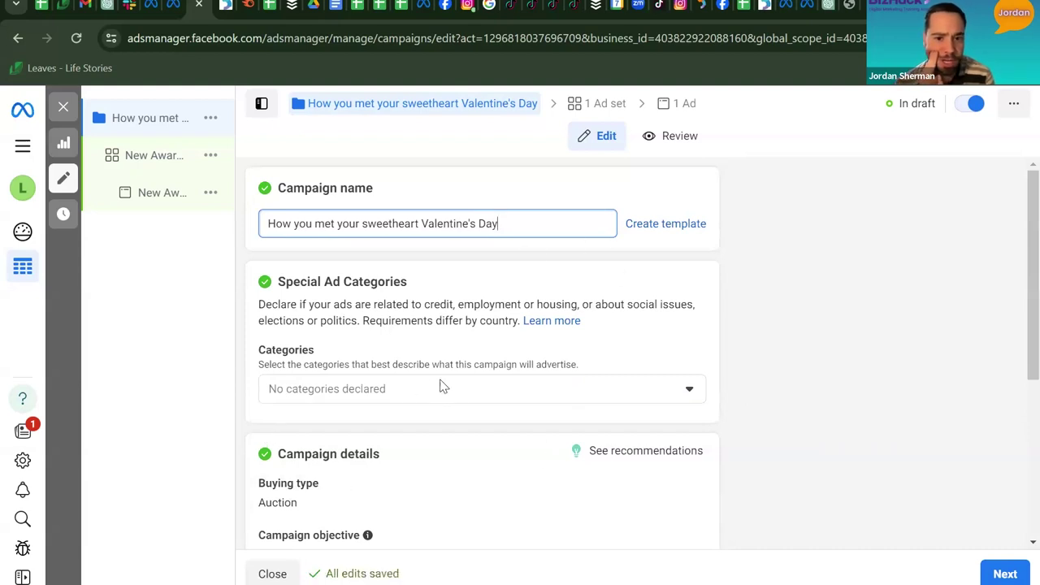
{"action": "left_click", "coordinate": [475, 395]}
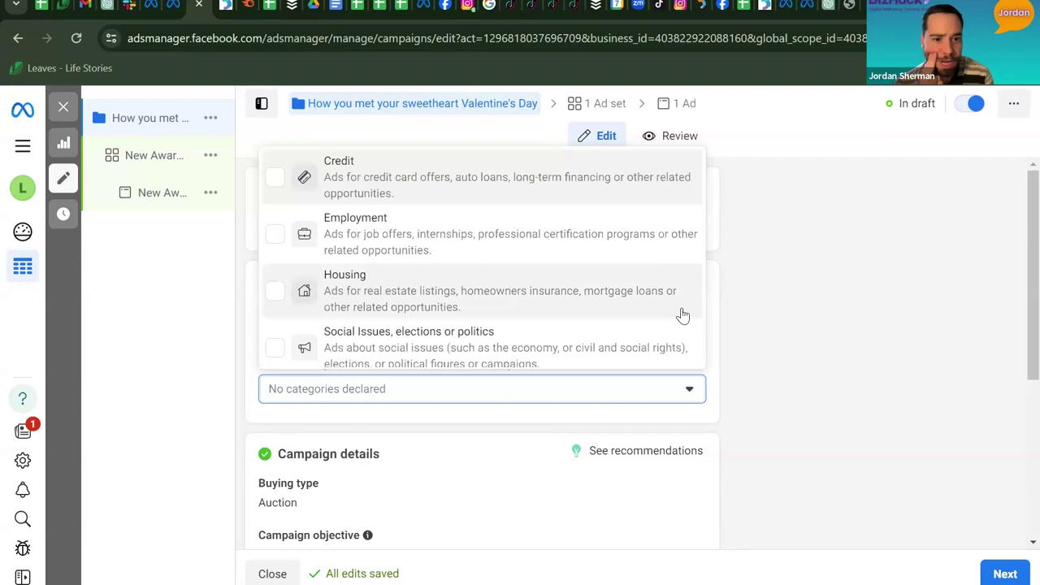
{"action": "scroll", "coordinate": [682, 315], "scroll_direction": "down", "scroll_amount": 2}
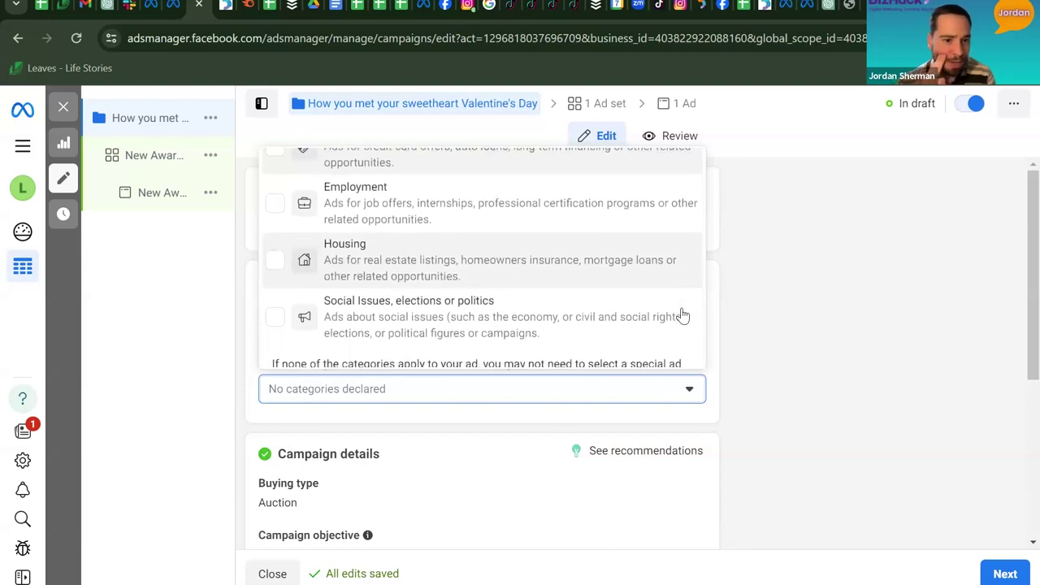
{"action": "scroll", "coordinate": [683, 316], "scroll_direction": "down", "scroll_amount": 2}
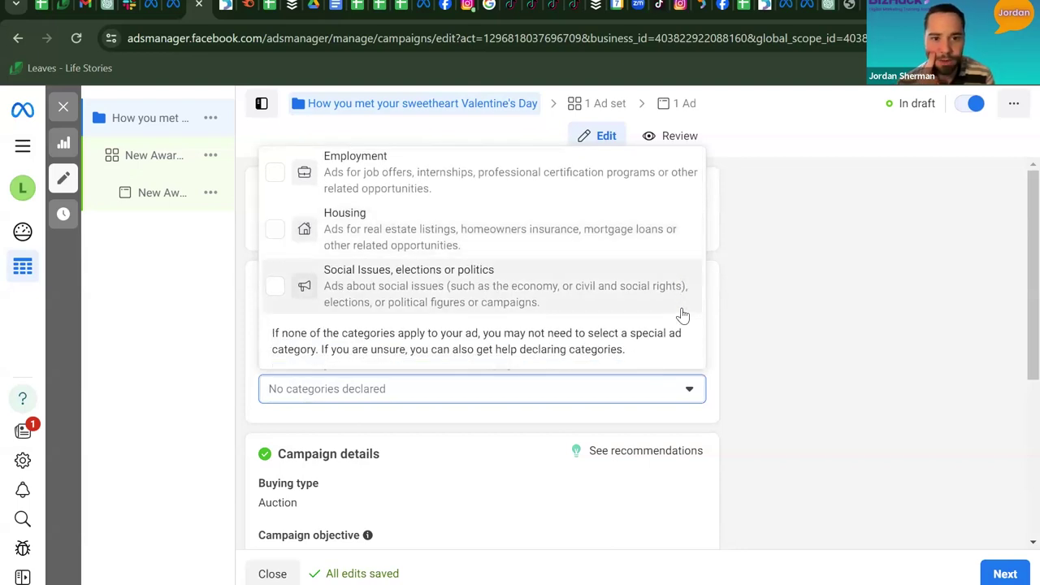
{"action": "scroll", "coordinate": [683, 316], "scroll_direction": "up", "scroll_amount": 3}
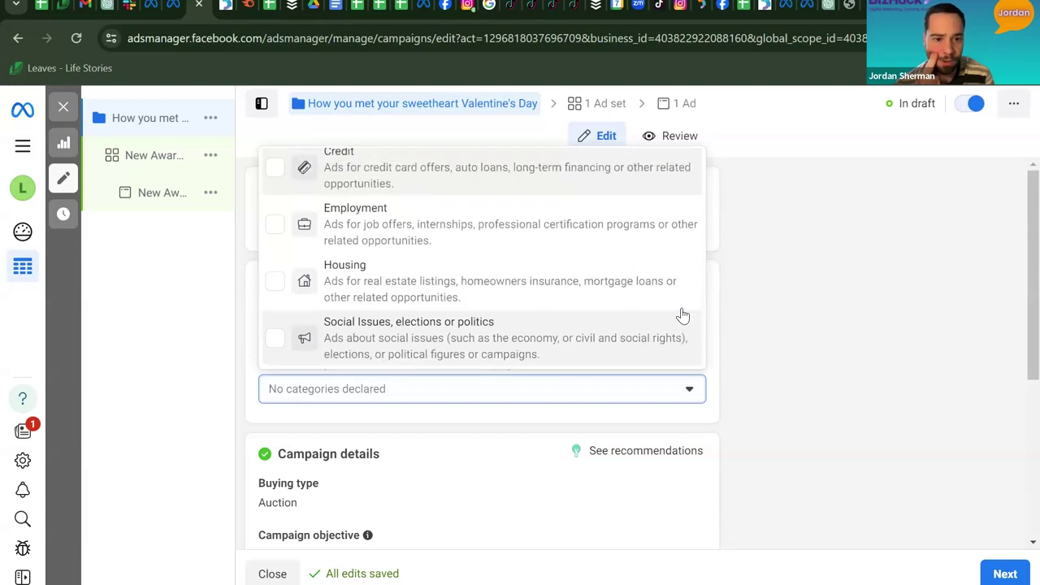
{"action": "scroll", "coordinate": [682, 315], "scroll_direction": "down", "scroll_amount": 3}
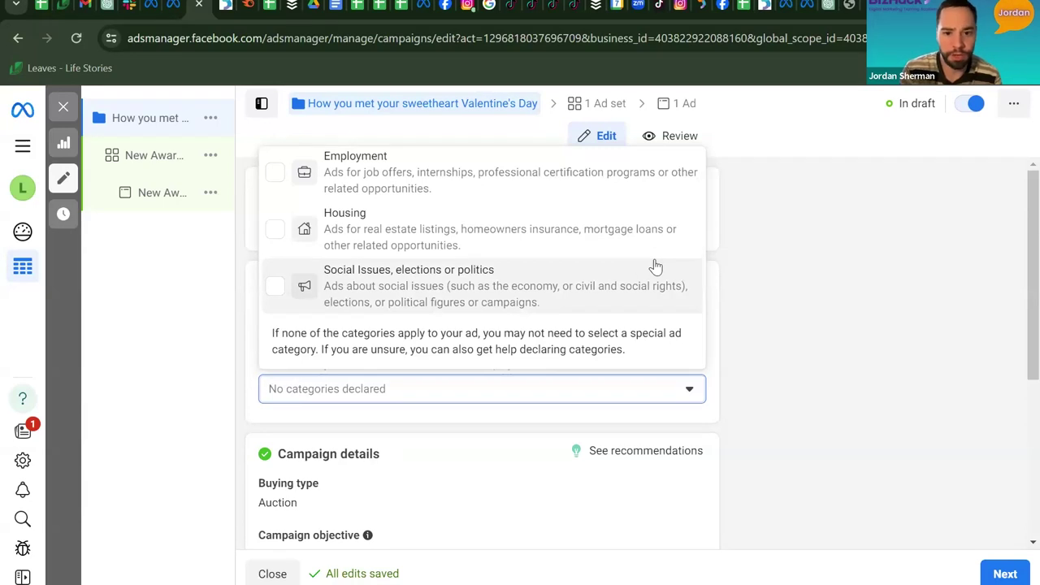
{"action": "scroll", "coordinate": [656, 267], "scroll_direction": "up", "scroll_amount": 2}
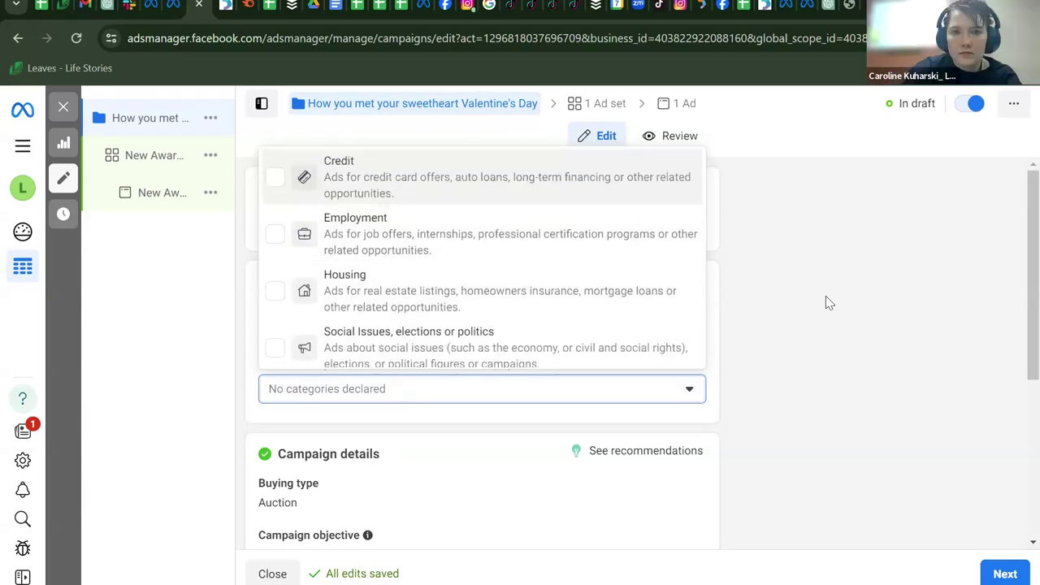
{"action": "left_click", "coordinate": [827, 297]}
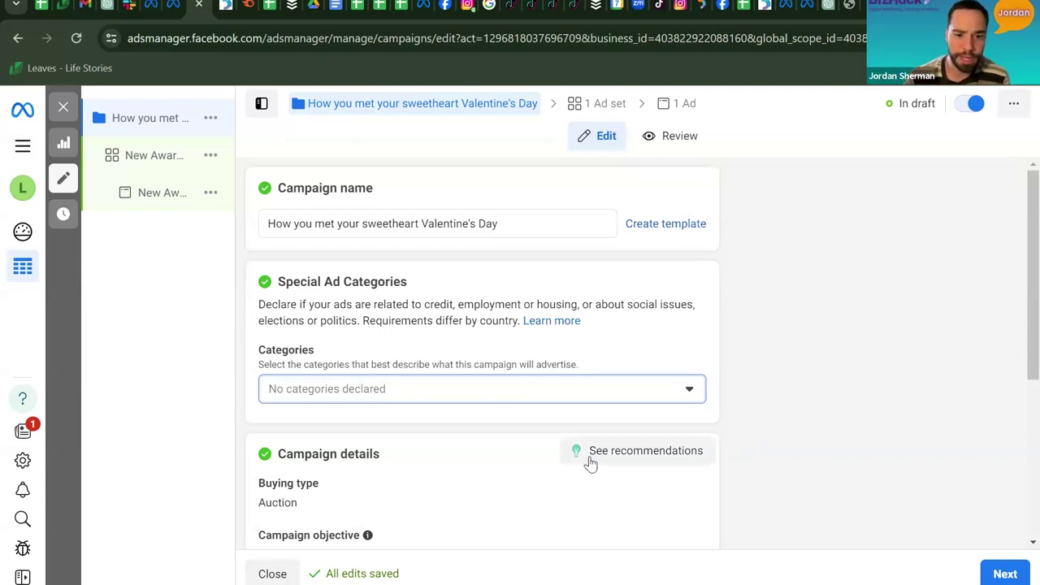
Turn on Advantage campaign budget for the Valentine's Day campaign, leaving the A/B test off.
{"action": "scroll", "coordinate": [765, 356], "scroll_direction": "down", "scroll_amount": 2}
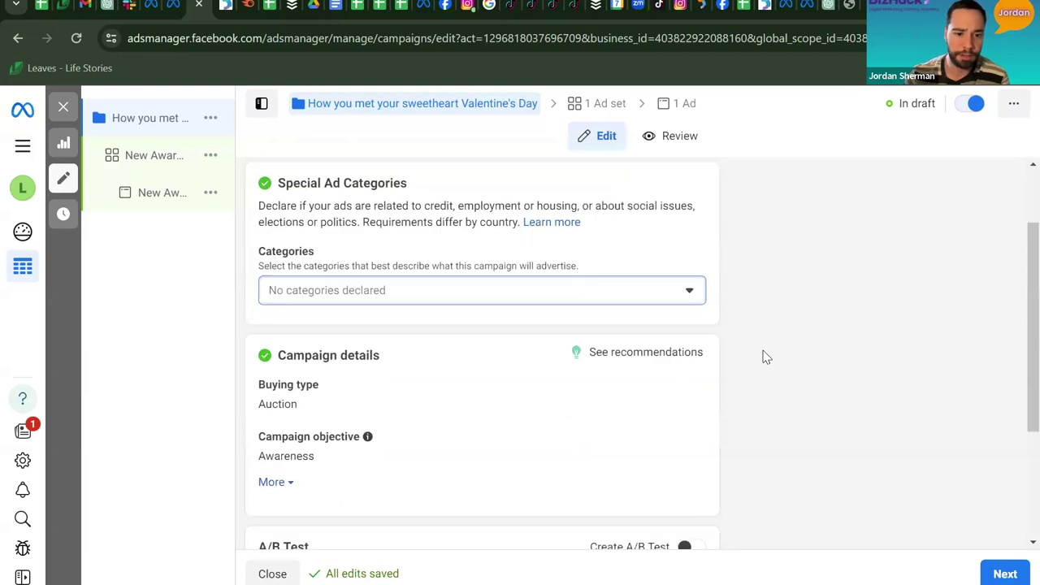
{"action": "scroll", "coordinate": [764, 356], "scroll_direction": "down", "scroll_amount": 2}
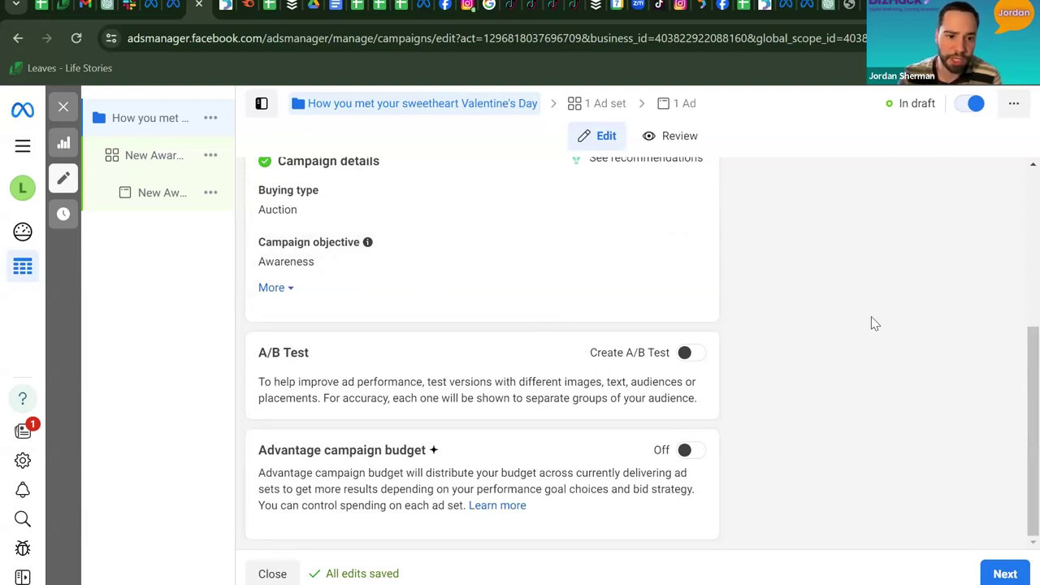
{"action": "left_click", "coordinate": [688, 455]}
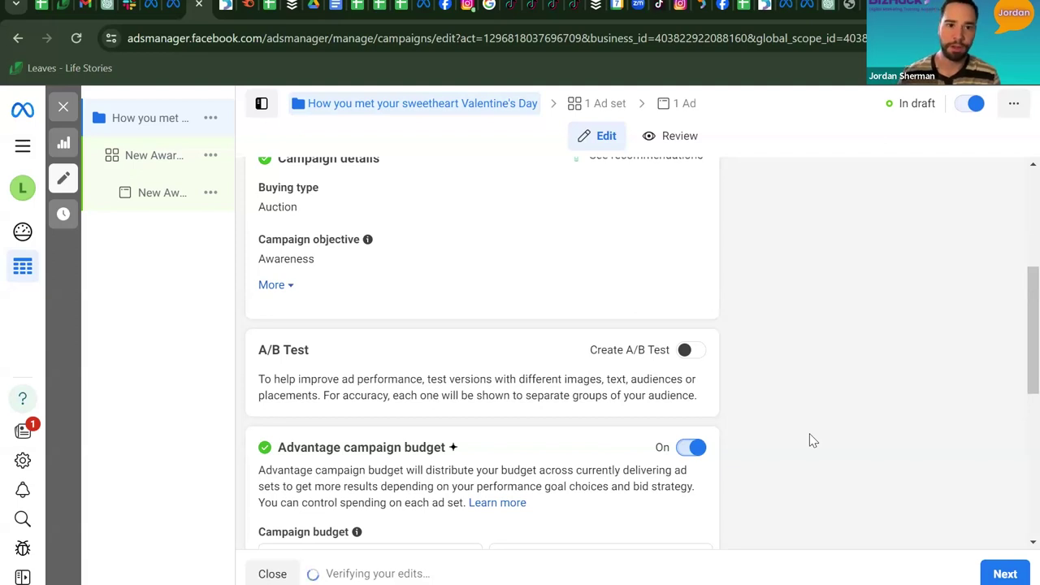
Change the campaign budget type to Lifetime Budget and set the amount to $50.00.
{"action": "scroll", "coordinate": [812, 441], "scroll_direction": "down", "scroll_amount": 2}
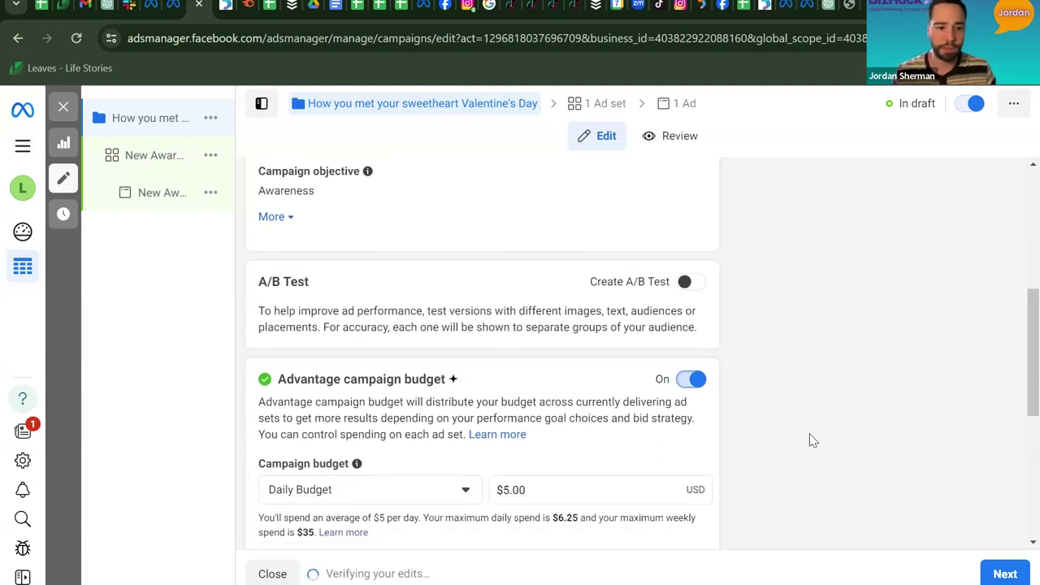
{"action": "scroll", "coordinate": [812, 441], "scroll_direction": "down", "scroll_amount": 3}
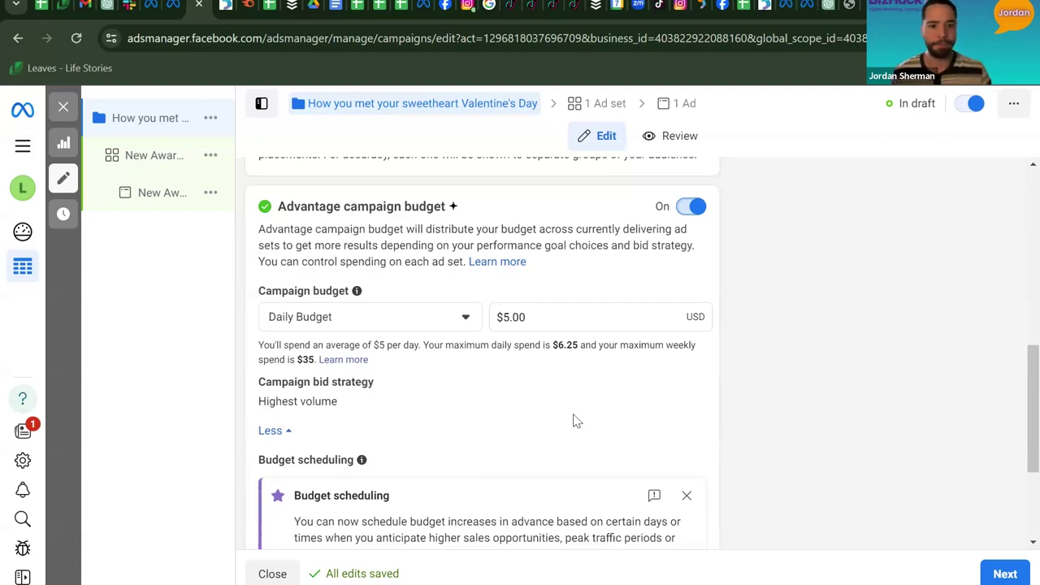
{"action": "scroll", "coordinate": [443, 298], "scroll_direction": "down", "scroll_amount": 1}
{"action": "left_click", "coordinate": [464, 287]}
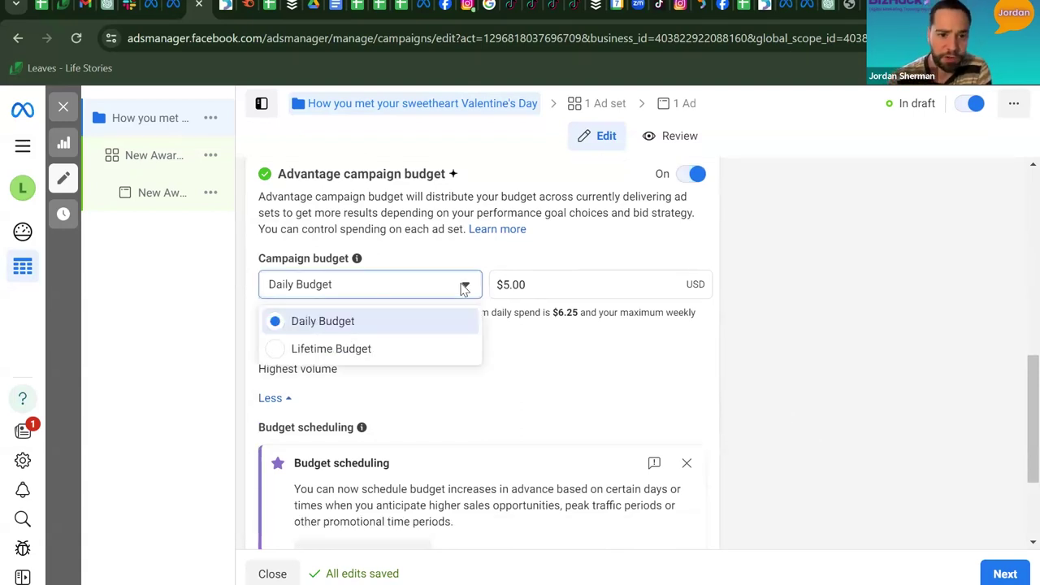
{"action": "left_click", "coordinate": [451, 348]}
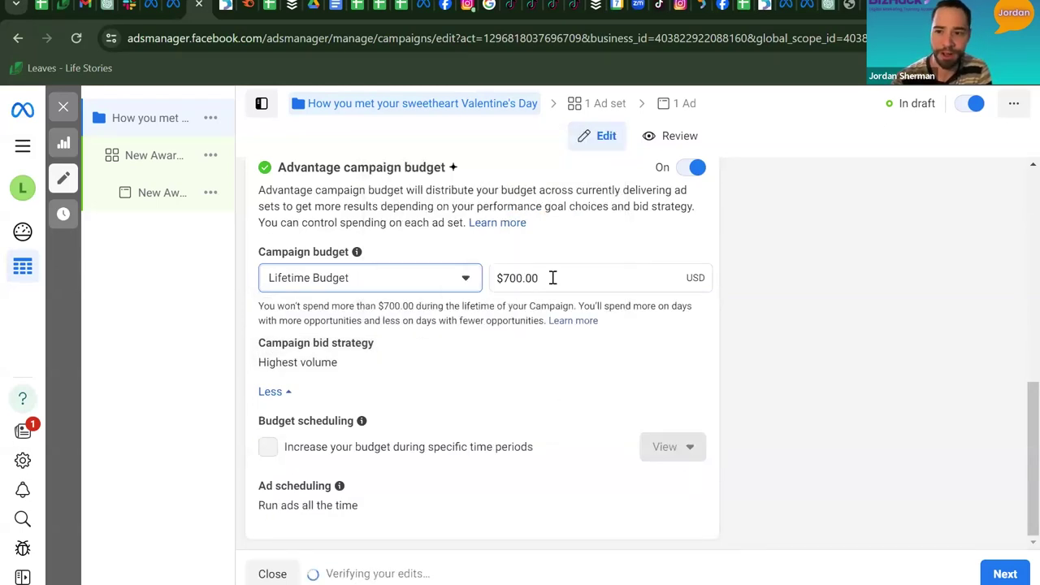
{"action": "left_click", "coordinate": [509, 278]}
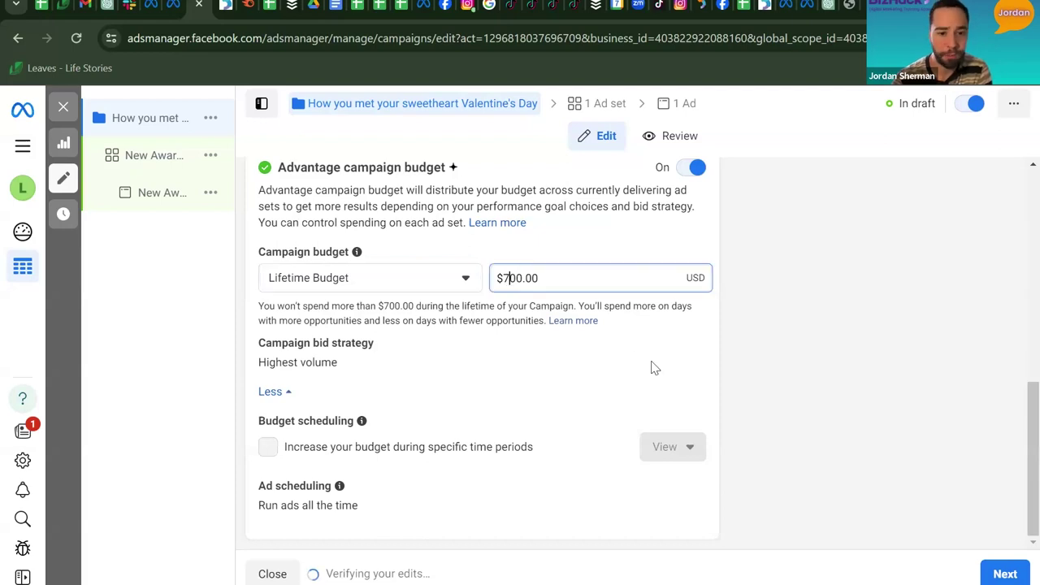
{"action": "key", "text": "Delete"}
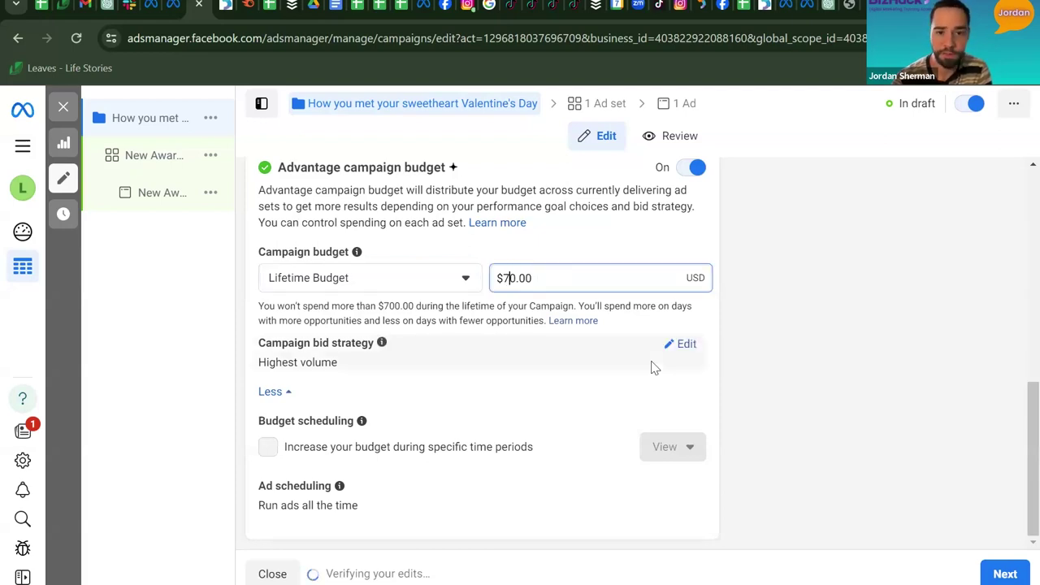
{"action": "key", "text": "BackSpace"}
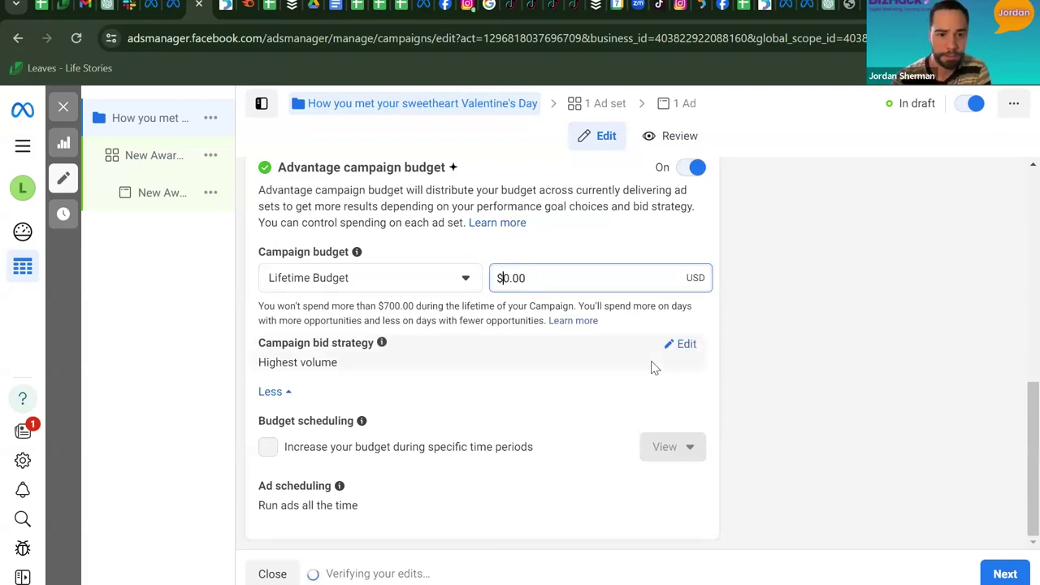
{"action": "type", "text": "5"}
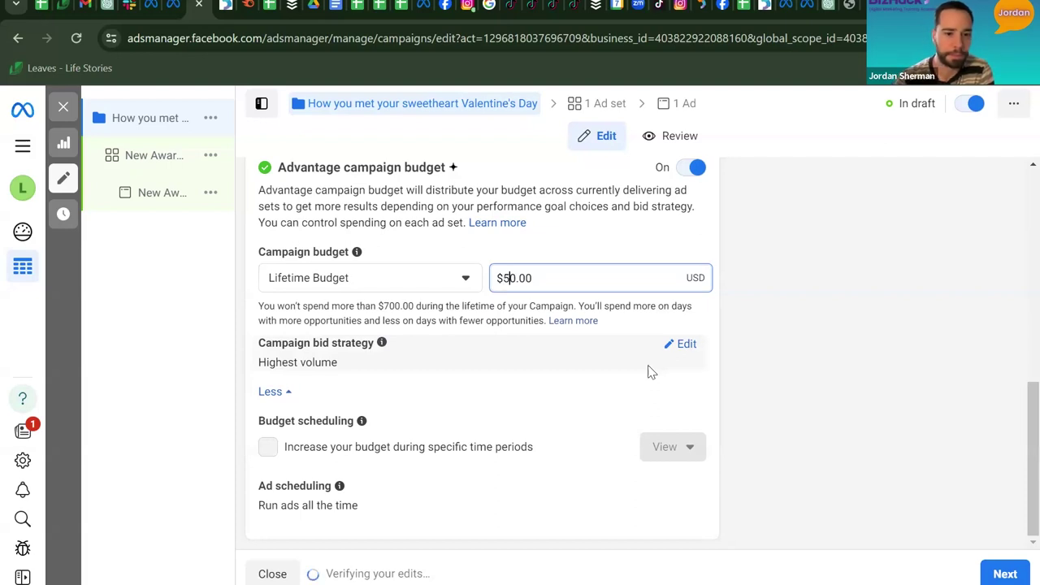
{"action": "left_click", "coordinate": [818, 375]}
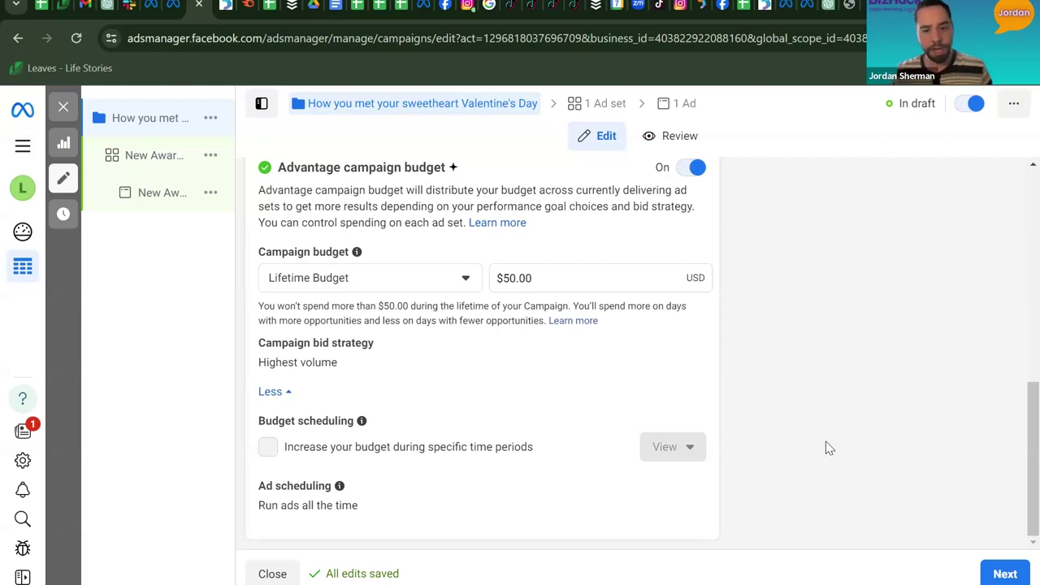
Continue to the campaign's ad set and rename it as "Set Valentine's Day".
{"action": "left_click", "coordinate": [1000, 574]}
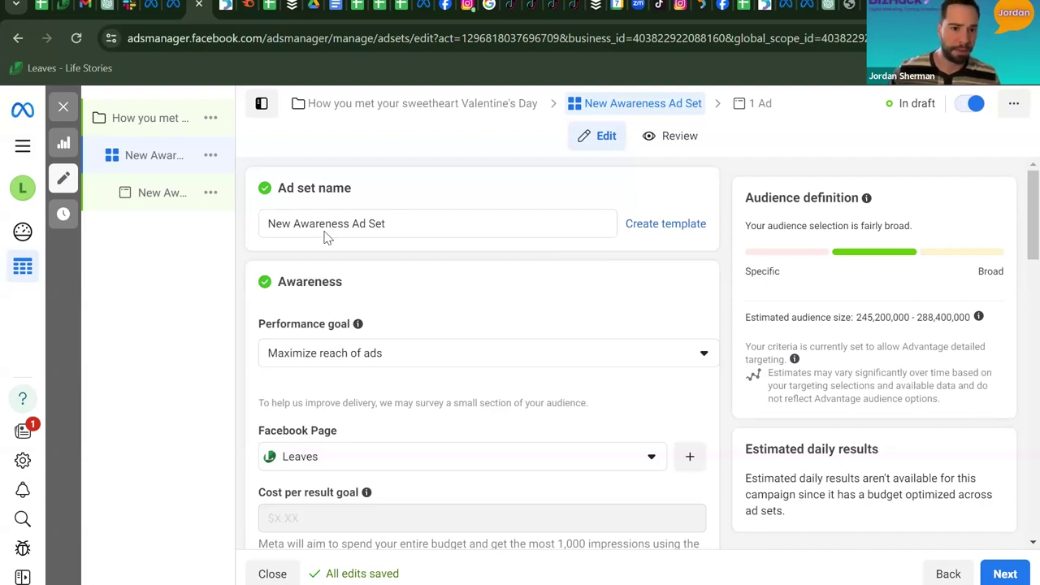
{"action": "left_click", "coordinate": [418, 225]}
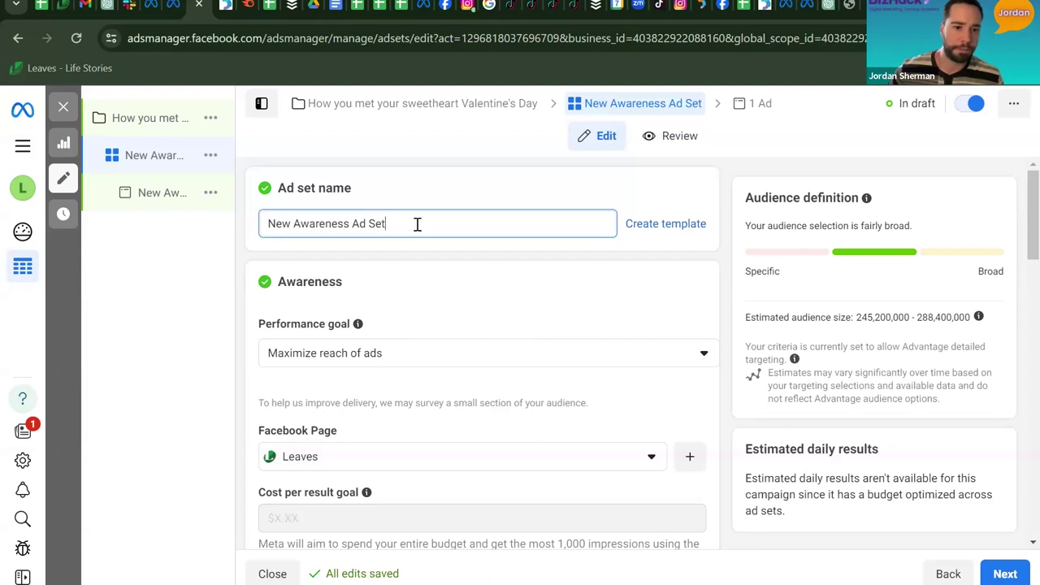
{"action": "key", "text": "shift+Left"}
{"action": "key", "text": "shift+Left"}
{"action": "key", "text": "shift+Left"}
{"action": "key", "text": "shift+Left"}
{"action": "key", "text": "shift+Left"}
{"action": "key", "text": "shift+Left"}
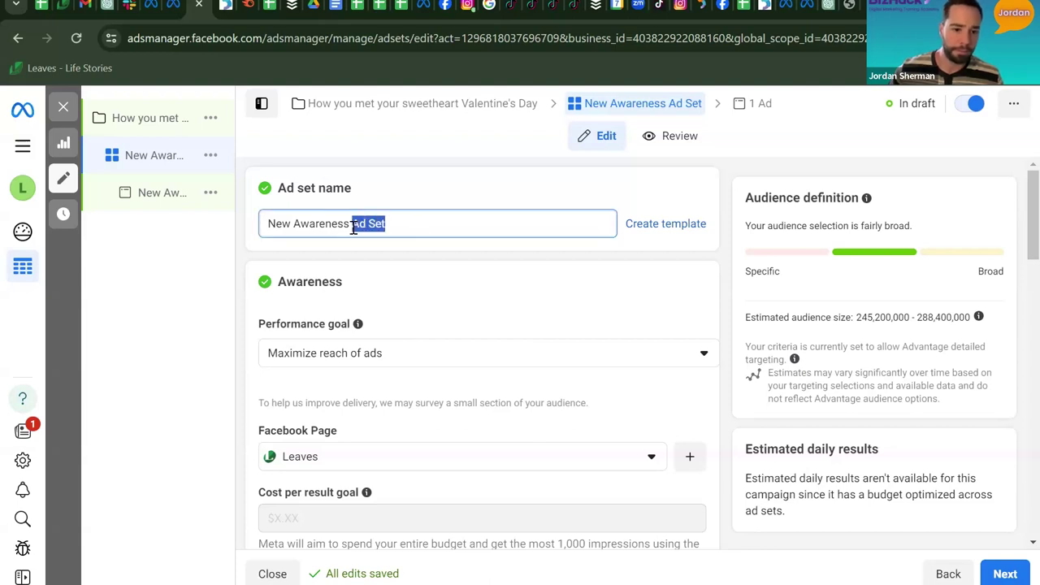
{"action": "left_click_drag", "start_coordinate": [365, 226], "coordinate": [184, 239]}
{"action": "key", "text": "BackSpace"}
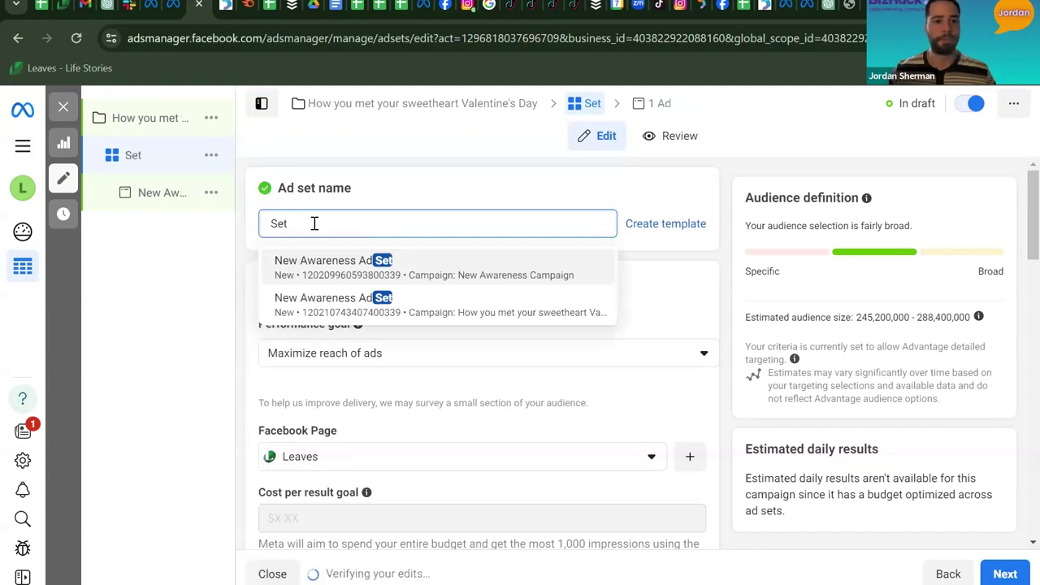
{"action": "type", "text": "Valentine's"}
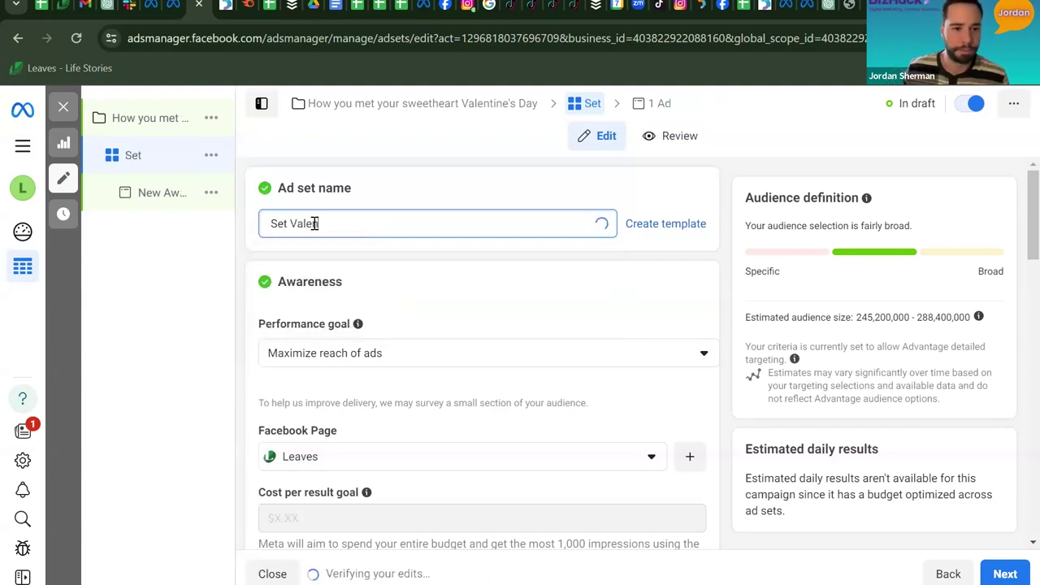
{"action": "type", "text": " Day"}
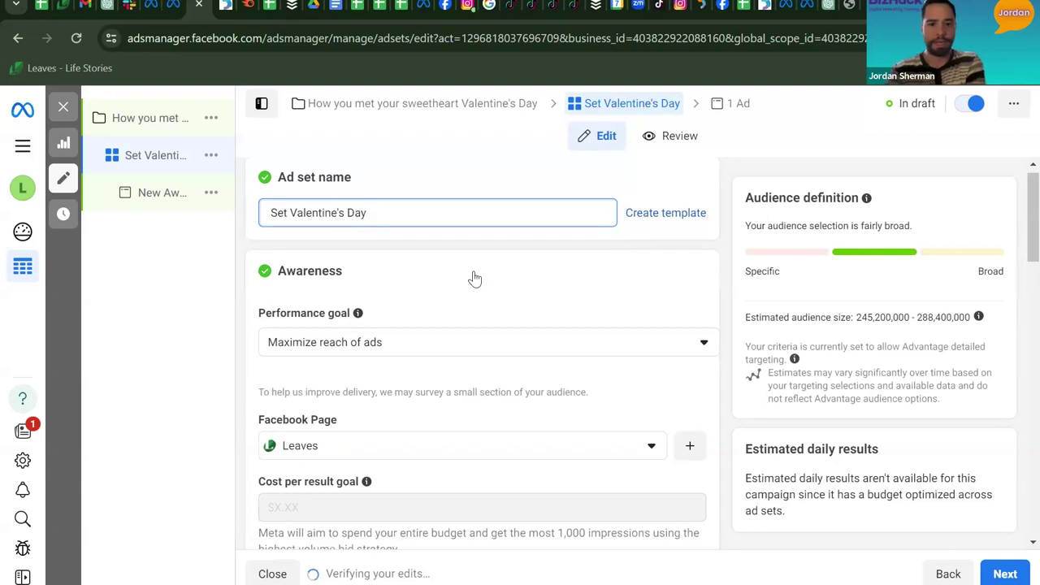
Review the awareness and video view goals, and set the ad set's performance goal to Maximize 2-second continuous video views.
{"action": "scroll", "coordinate": [474, 279], "scroll_direction": "down", "scroll_amount": 1}
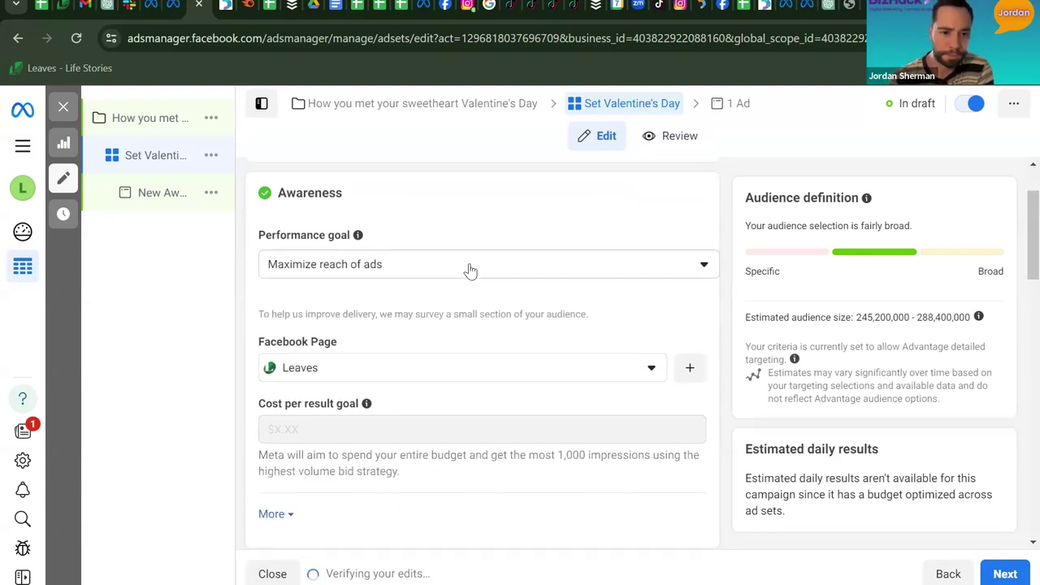
{"action": "left_click", "coordinate": [470, 270]}
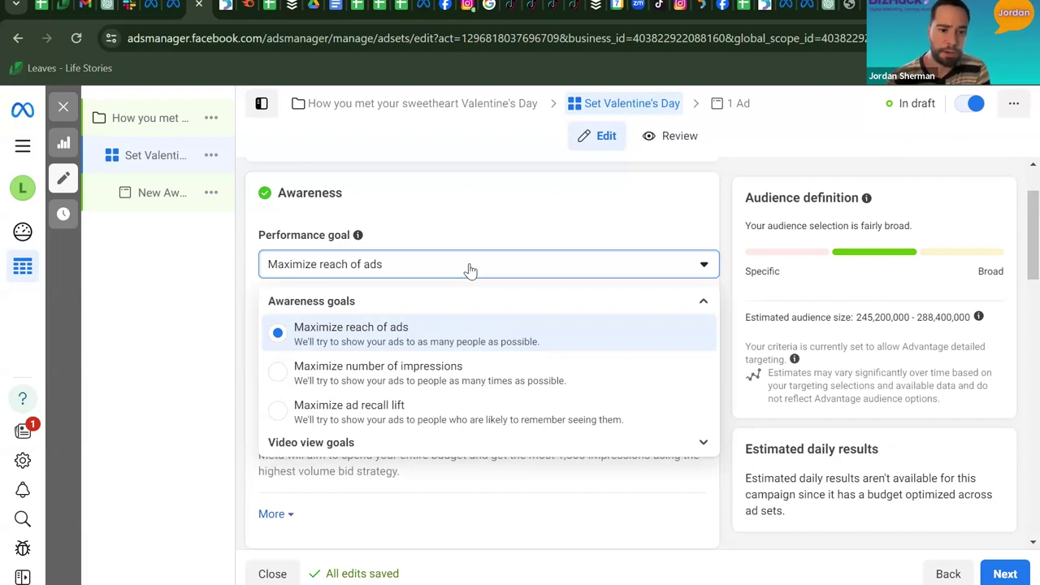
{"action": "scroll", "coordinate": [478, 365], "scroll_direction": "down", "scroll_amount": 1}
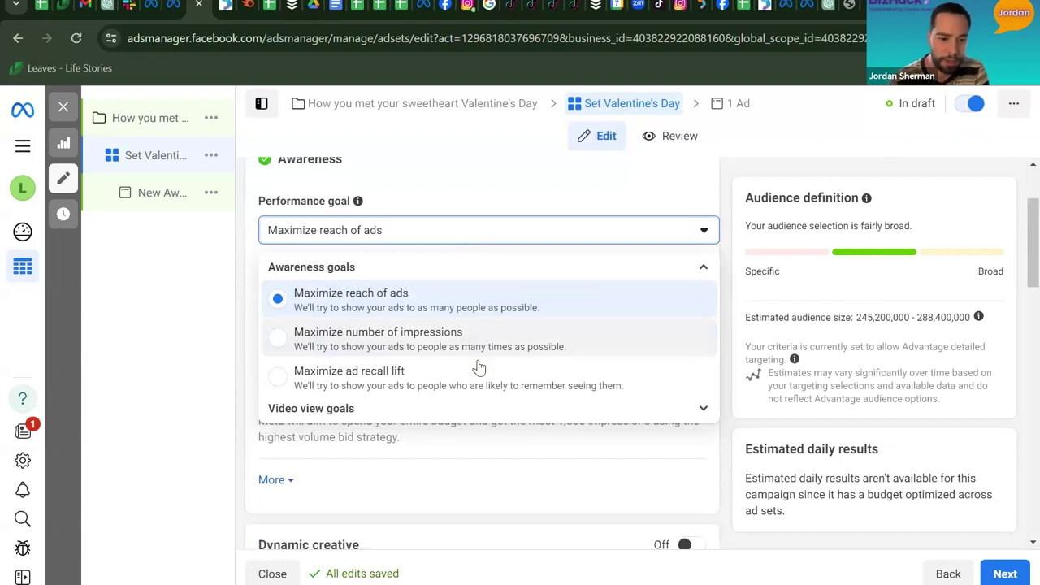
{"action": "left_click", "coordinate": [300, 411]}
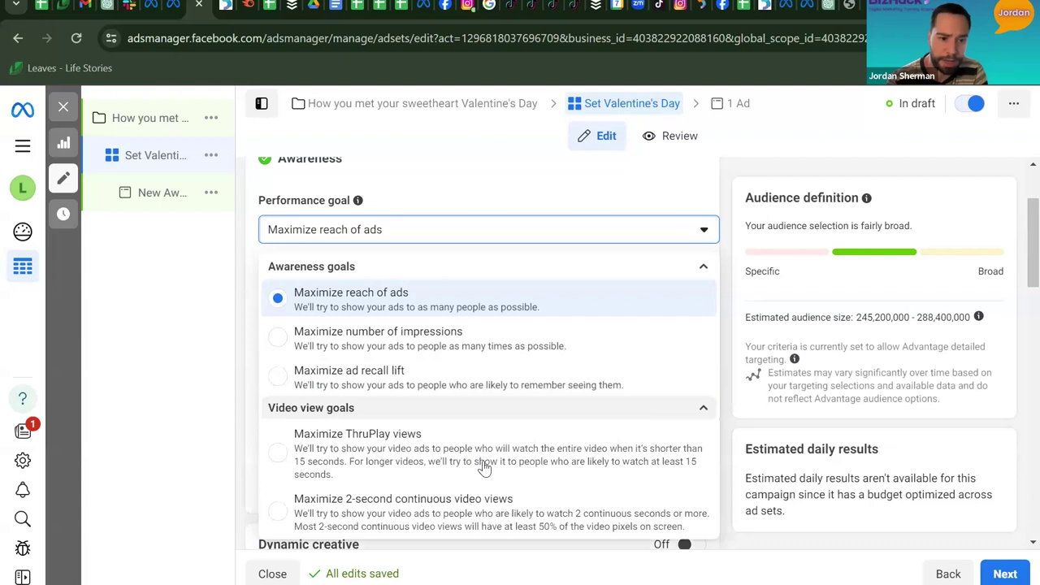
{"action": "scroll", "coordinate": [484, 467], "scroll_direction": "down", "scroll_amount": 2}
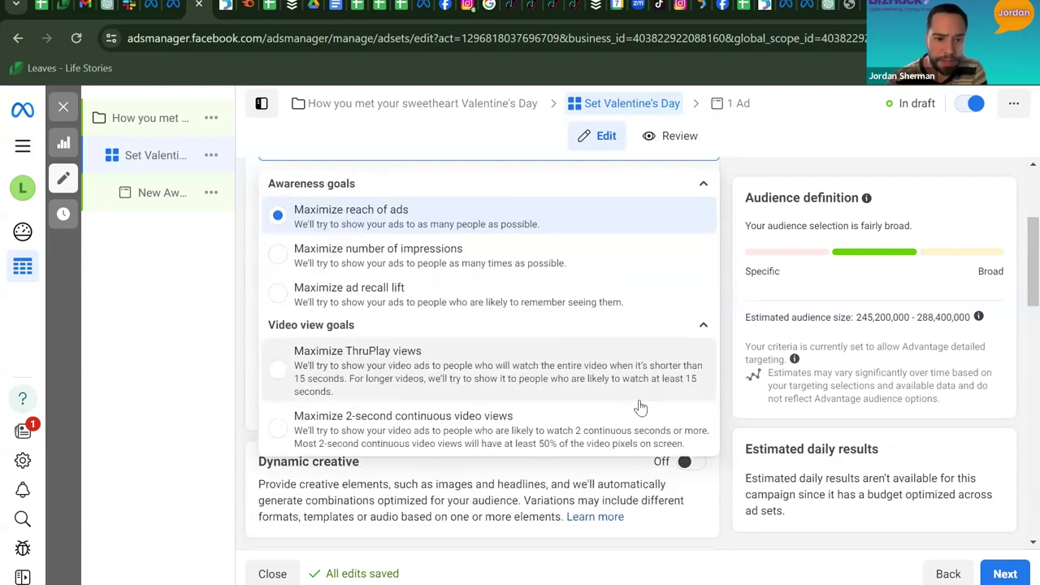
{"action": "left_click", "coordinate": [277, 433]}
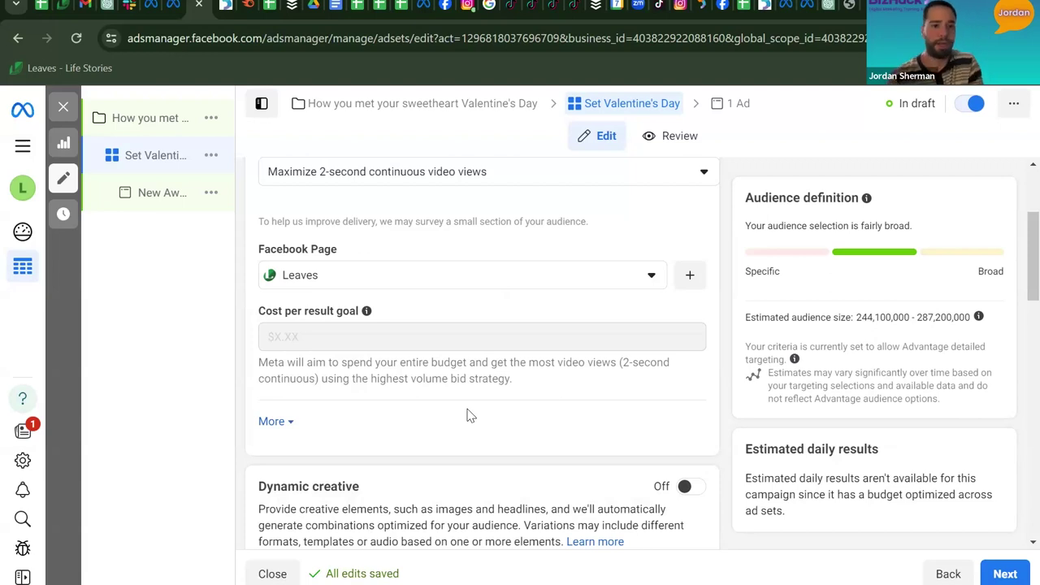
Schedule the ad set to start on Feb 8, 2024 and end on Feb 15, 2024.
{"action": "scroll", "coordinate": [469, 415], "scroll_direction": "down", "scroll_amount": 4}
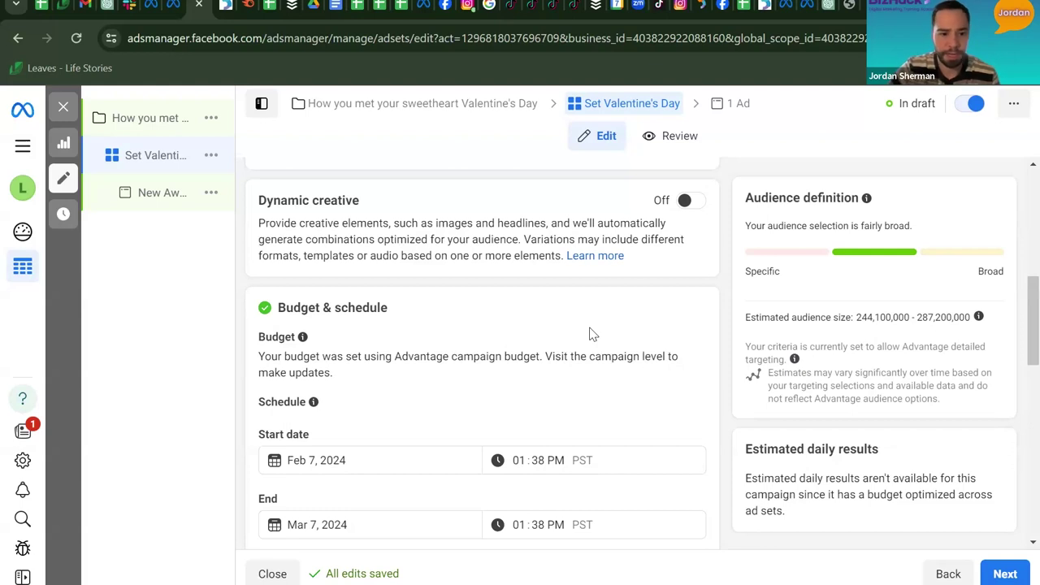
{"action": "scroll", "coordinate": [591, 333], "scroll_direction": "down", "scroll_amount": 1}
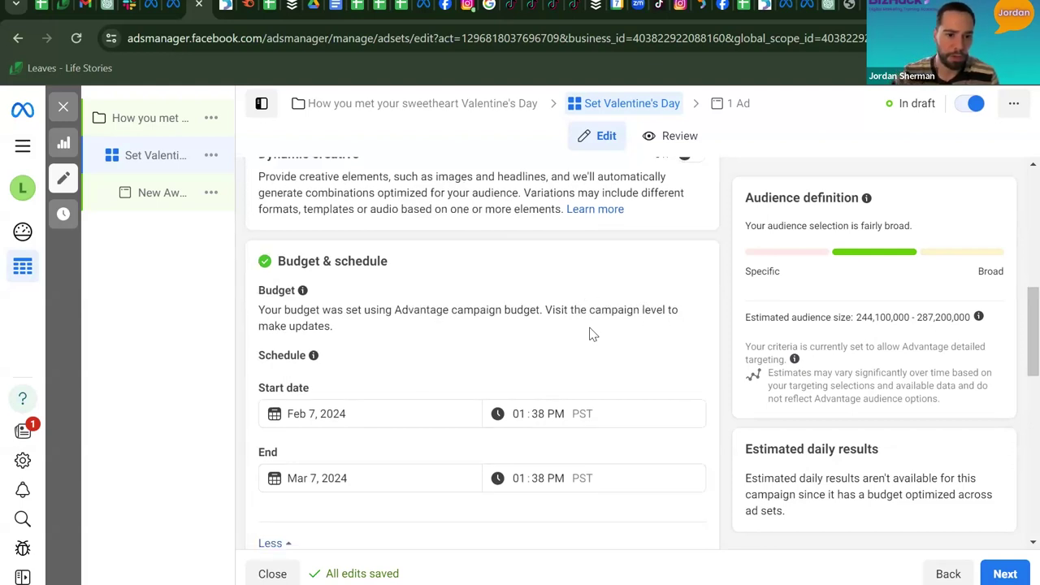
{"action": "scroll", "coordinate": [590, 334], "scroll_direction": "down", "scroll_amount": 1}
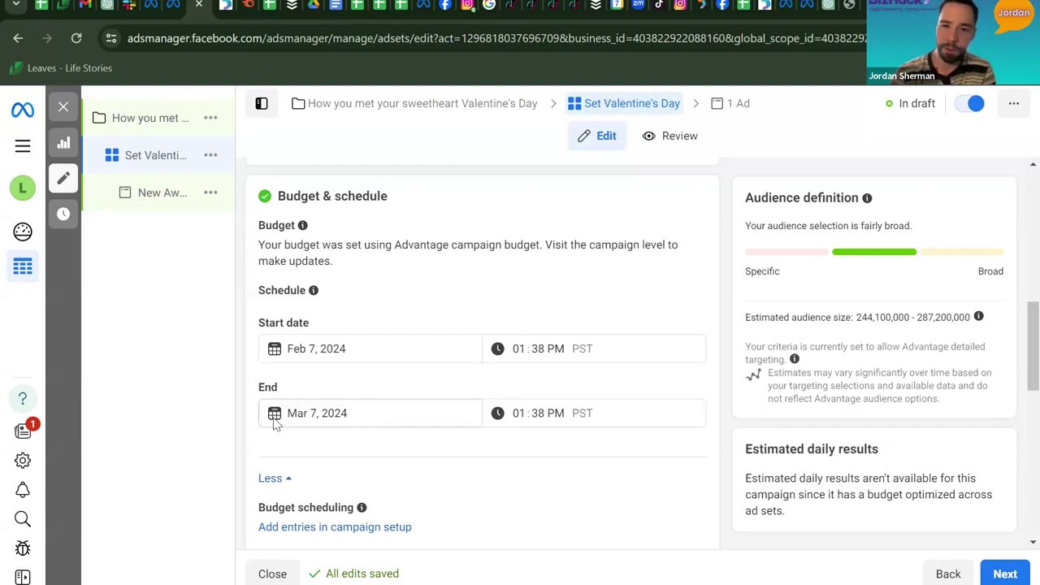
{"action": "left_click", "coordinate": [434, 416]}
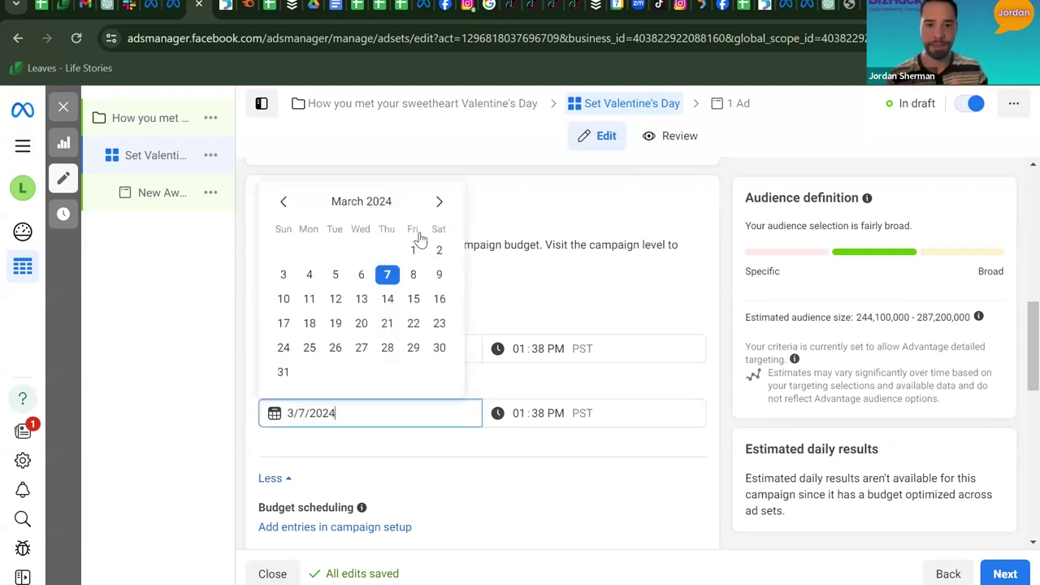
{"action": "left_click", "coordinate": [285, 202]}
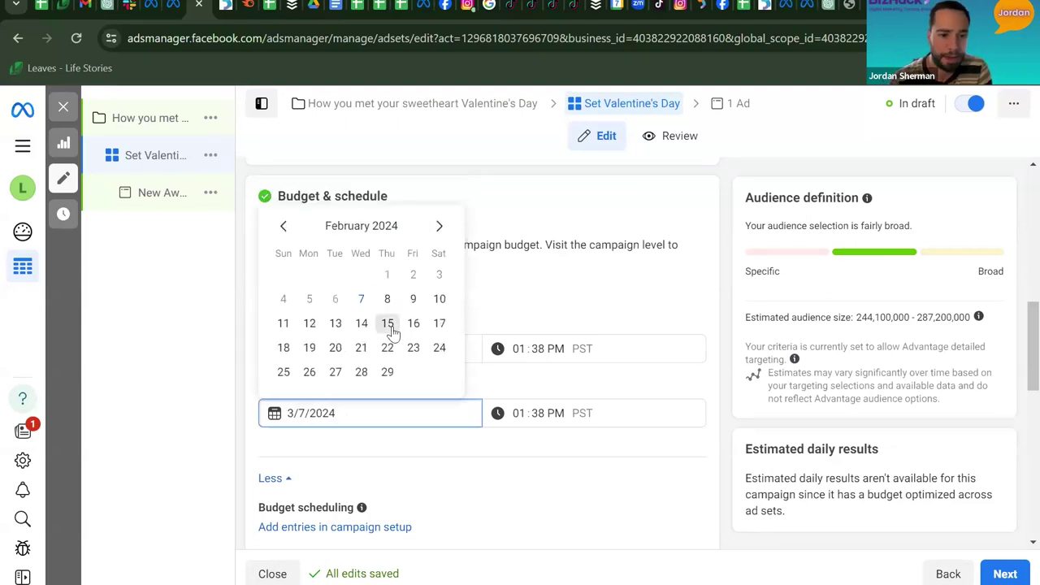
{"action": "left_click", "coordinate": [390, 325]}
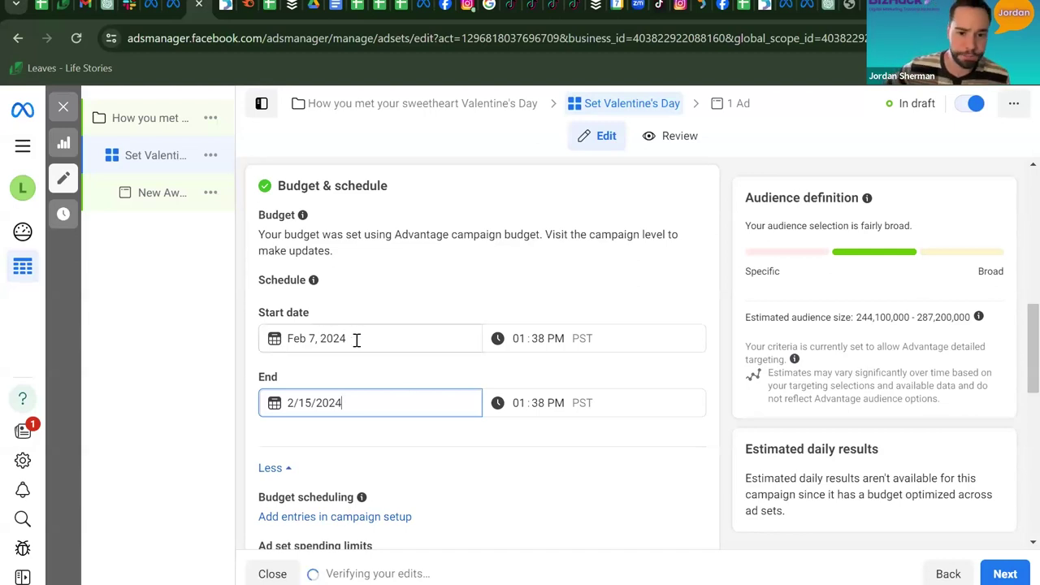
{"action": "left_click", "coordinate": [356, 338]}
{"action": "left_click", "coordinate": [387, 448]}
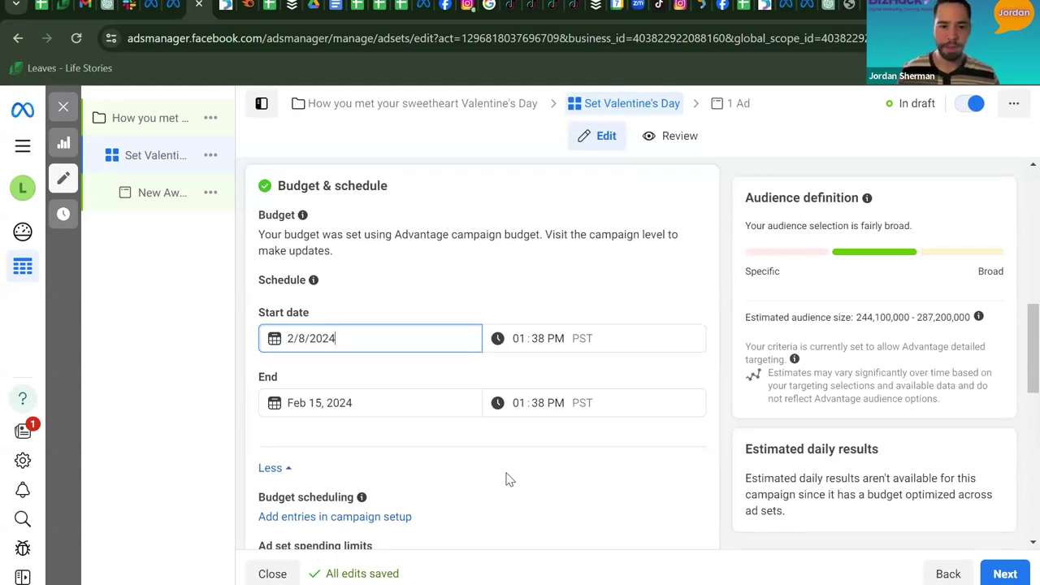
{"action": "left_click", "coordinate": [506, 480]}
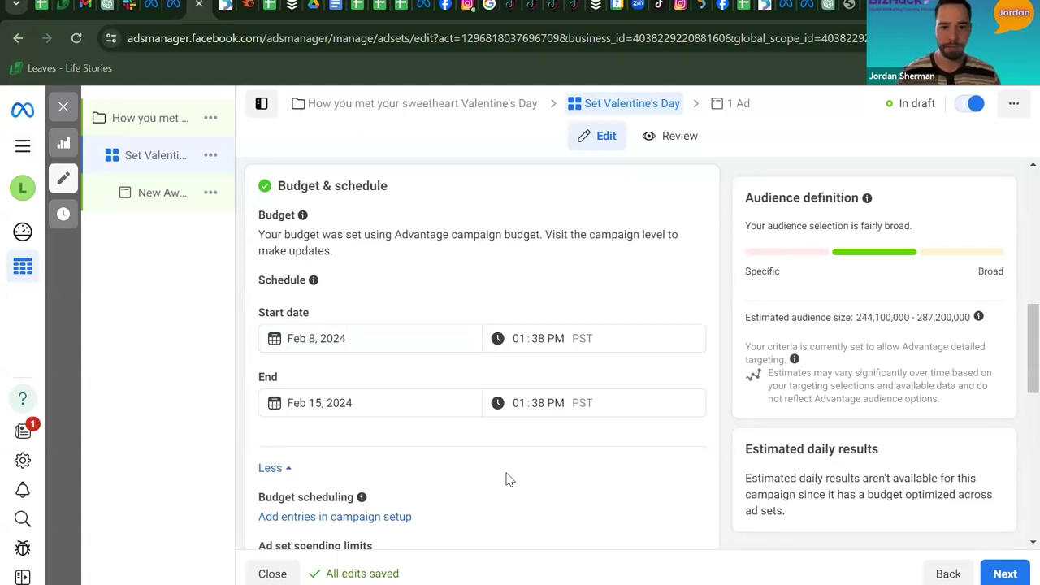
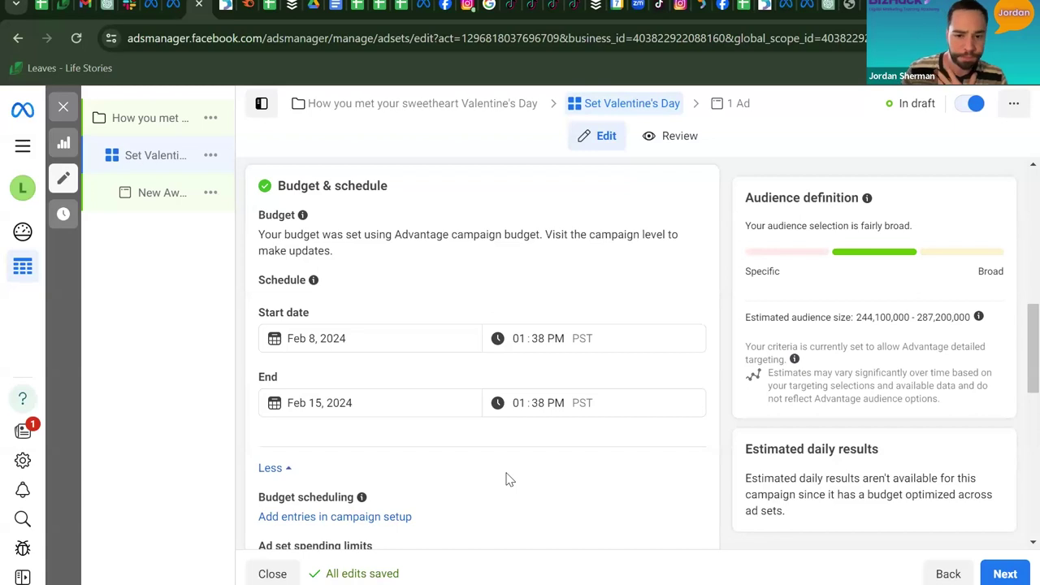
Examine the ad set's spending limits and expanded audience controls, including locations, minimum age, excluded custom audiences and languages.
{"action": "scroll", "coordinate": [505, 480], "scroll_direction": "down", "scroll_amount": 1}
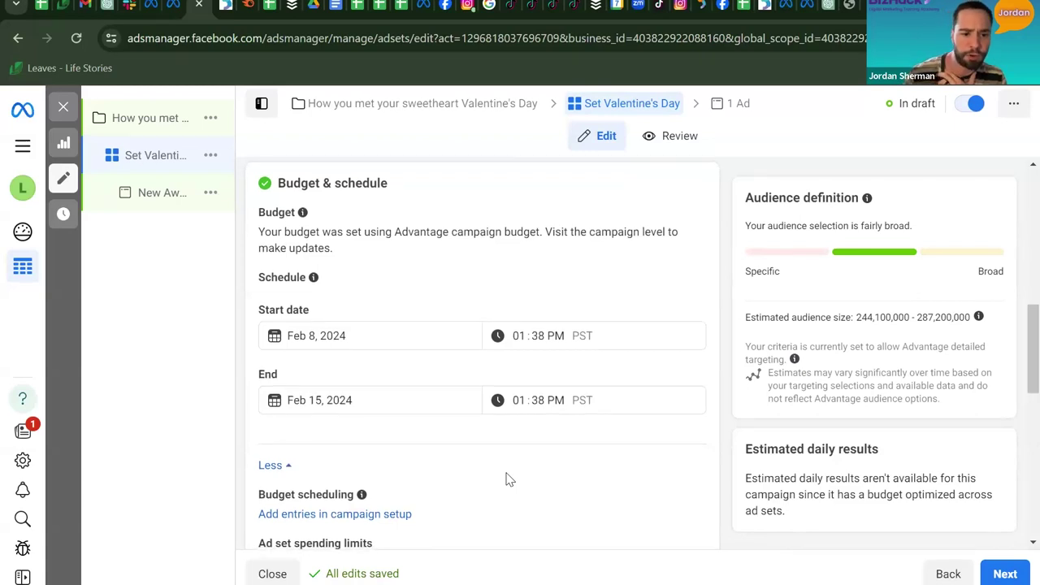
{"action": "scroll", "coordinate": [505, 480], "scroll_direction": "down", "scroll_amount": 3}
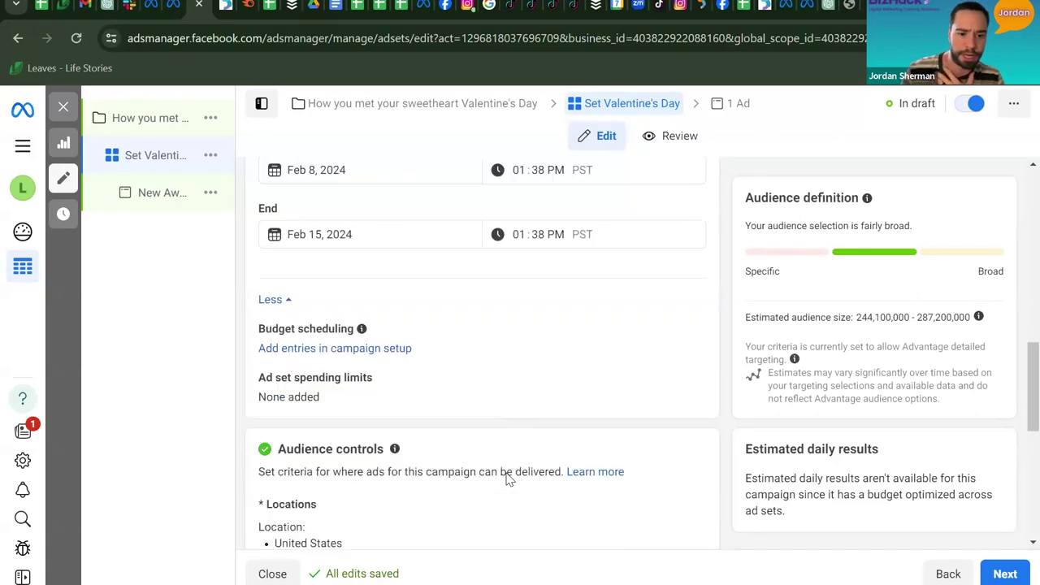
{"action": "scroll", "coordinate": [505, 479], "scroll_direction": "down", "scroll_amount": 2}
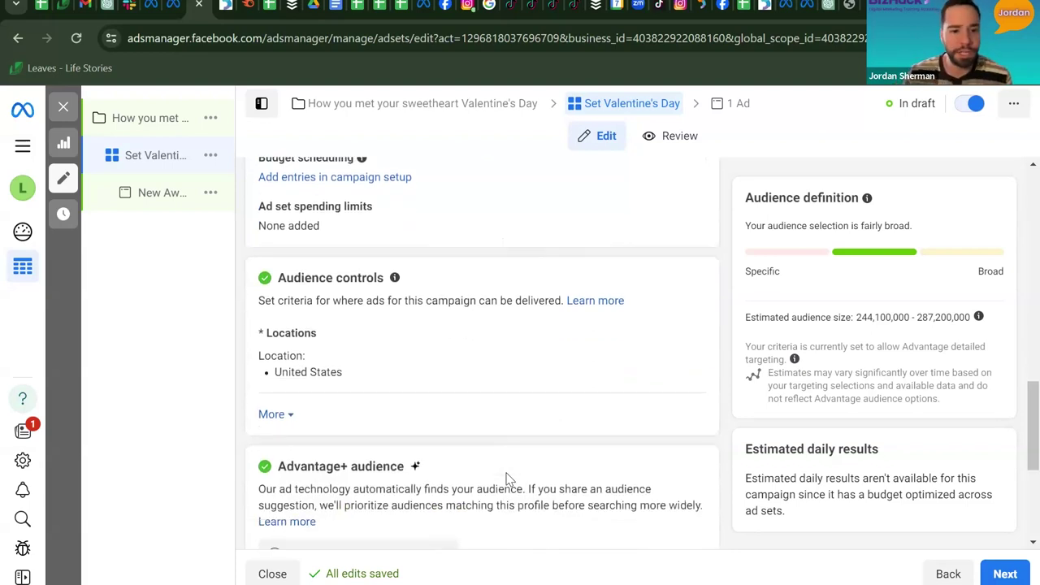
{"action": "scroll", "coordinate": [505, 479], "scroll_direction": "down", "scroll_amount": 1}
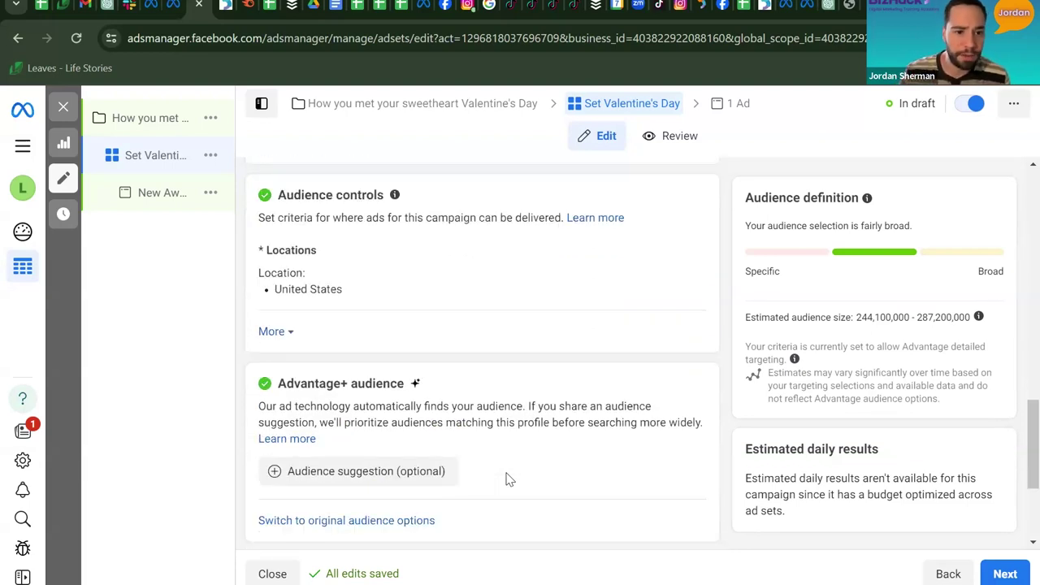
{"action": "scroll", "coordinate": [505, 479], "scroll_direction": "up", "scroll_amount": 2}
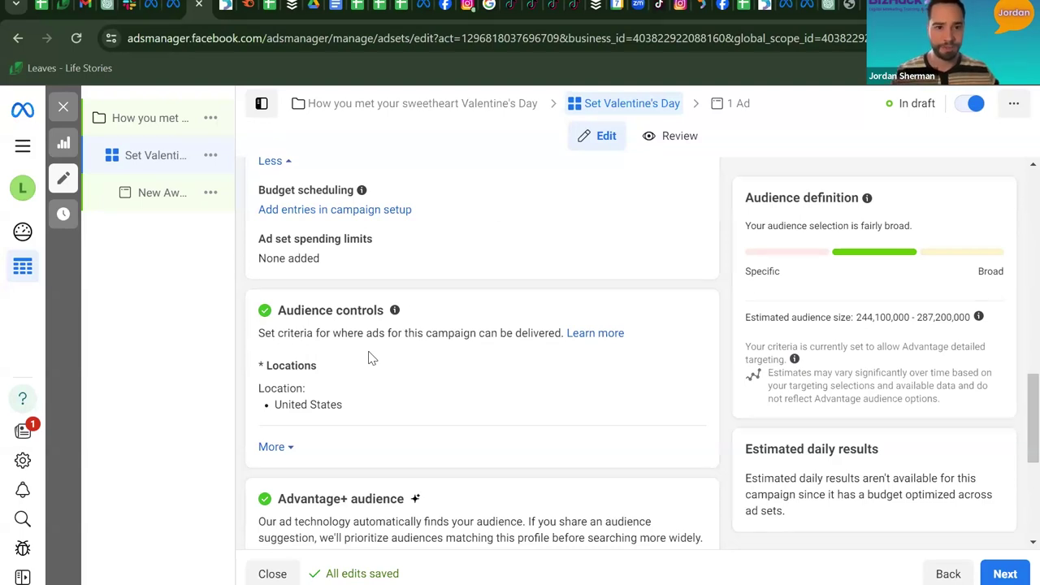
{"action": "scroll", "coordinate": [370, 358], "scroll_direction": "down", "scroll_amount": 1}
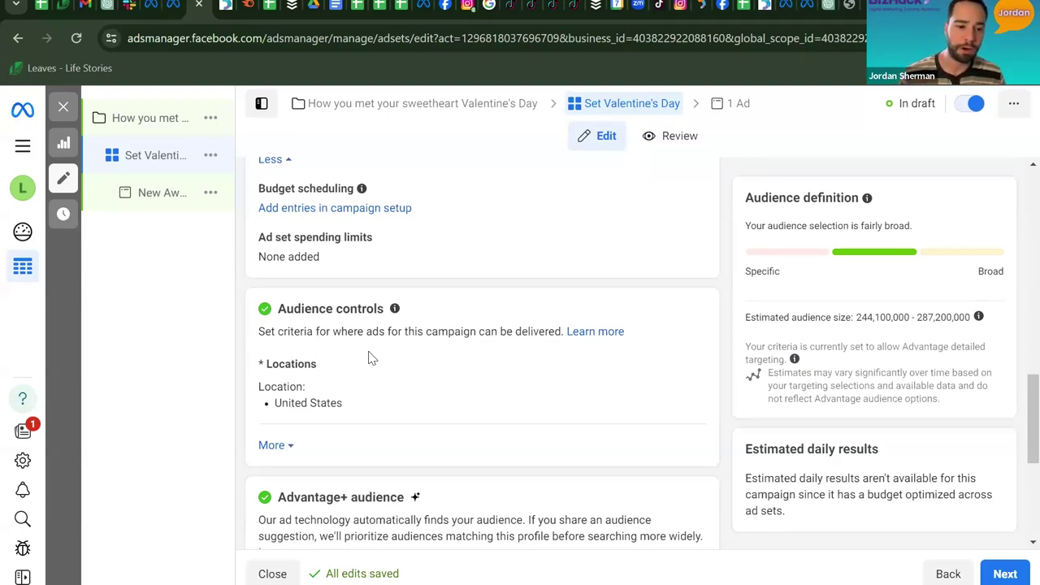
{"action": "scroll", "coordinate": [370, 358], "scroll_direction": "down", "scroll_amount": 1}
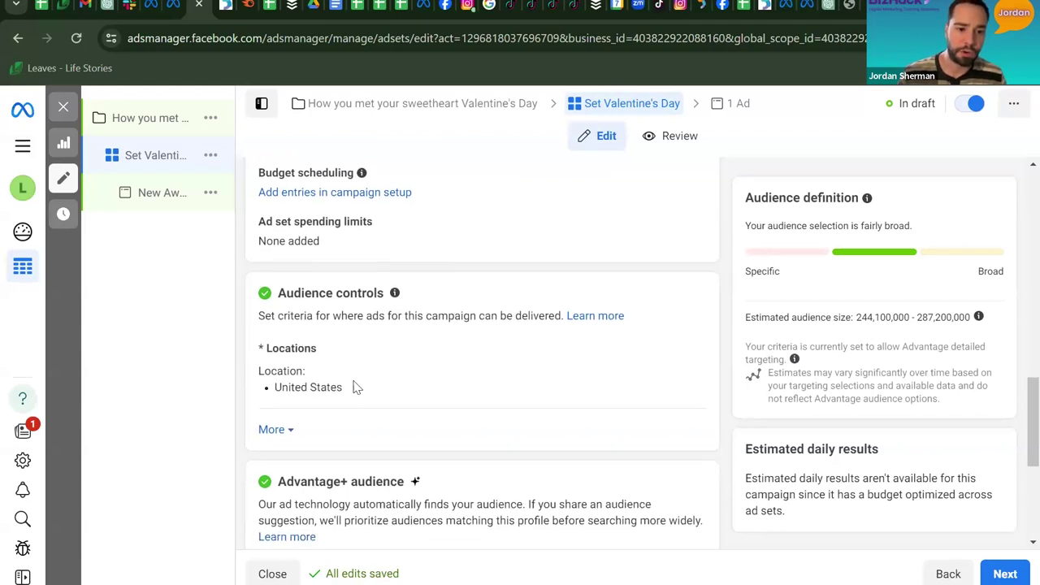
{"action": "scroll", "coordinate": [353, 387], "scroll_direction": "down", "scroll_amount": 2}
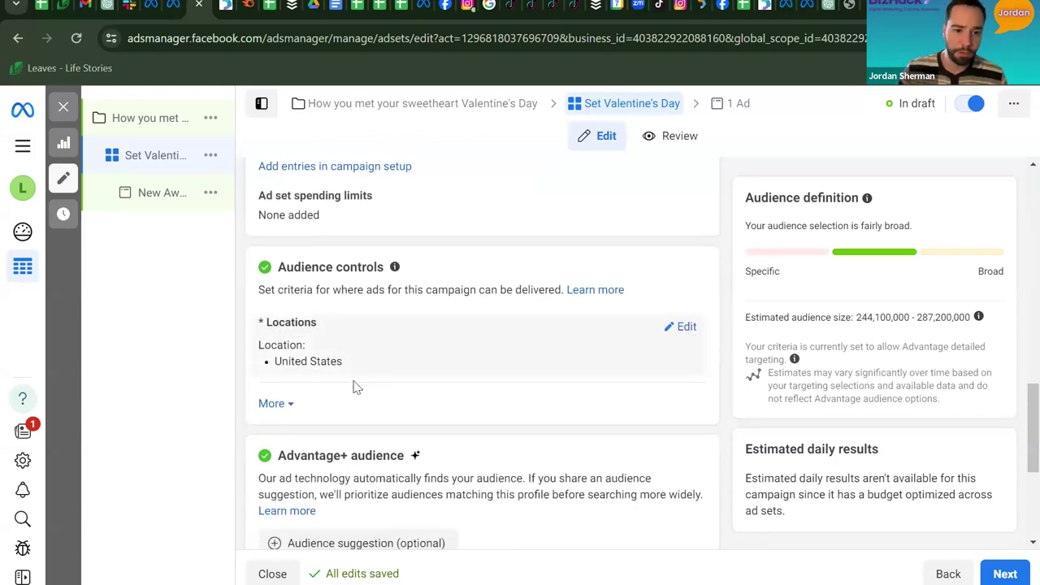
{"action": "left_click", "coordinate": [266, 382]}
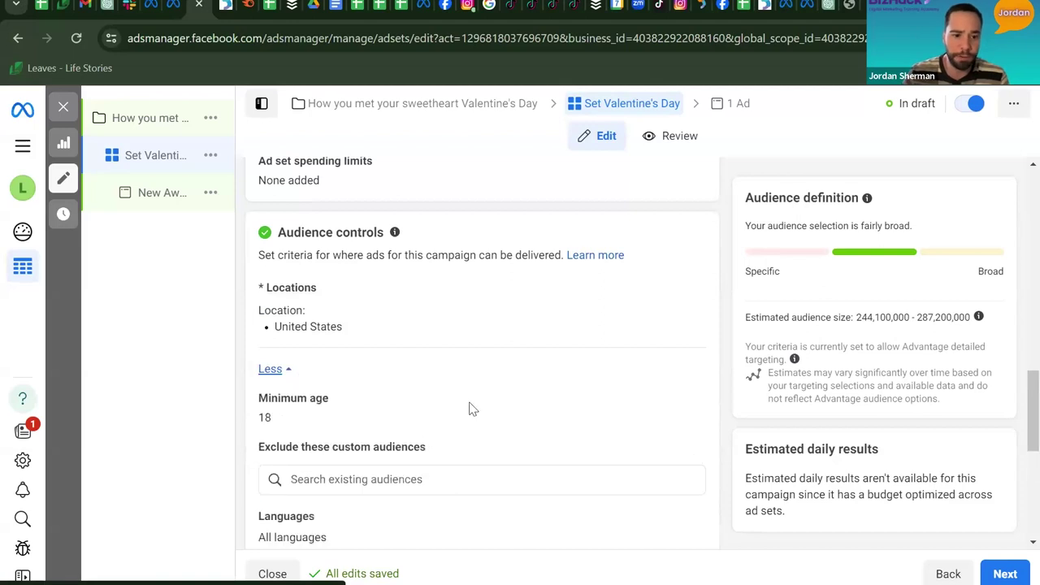
{"action": "scroll", "coordinate": [469, 407], "scroll_direction": "down", "scroll_amount": 2}
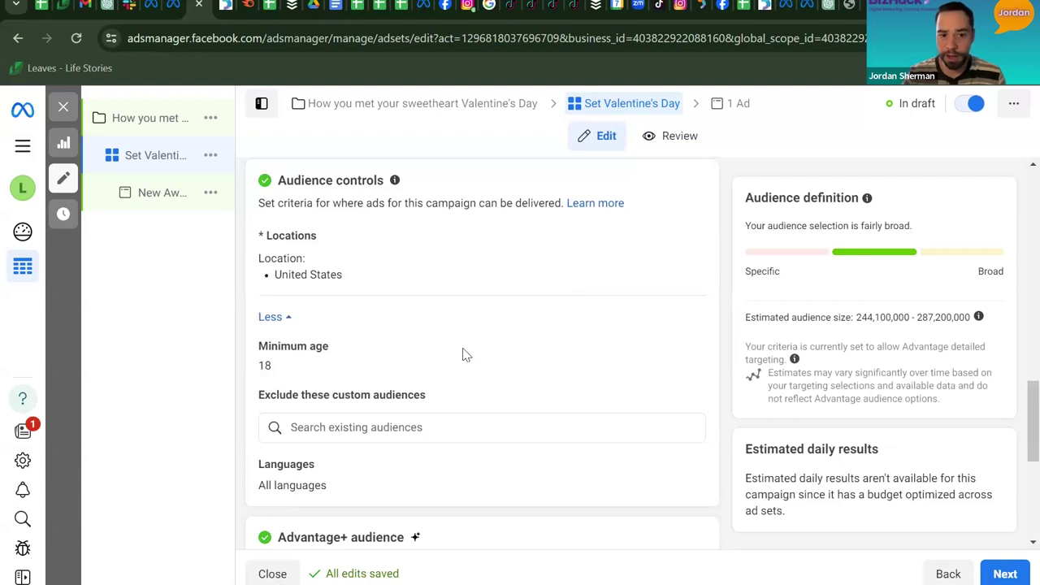
{"action": "scroll", "coordinate": [419, 439], "scroll_direction": "down", "scroll_amount": 1}
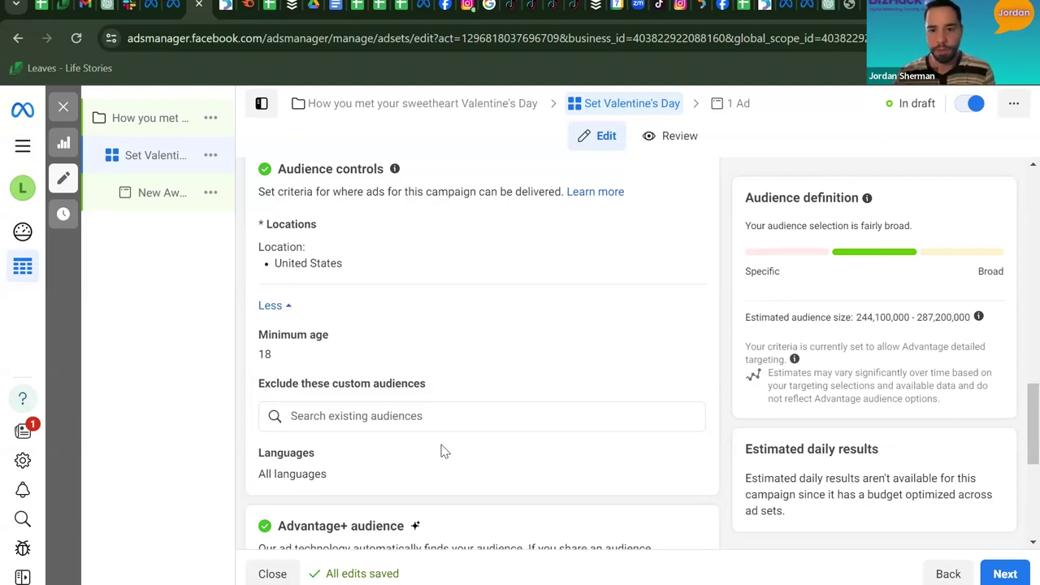
Switch the ad set from Advantage+ audience to the original audience options and accept using the original audience.
{"action": "scroll", "coordinate": [445, 451], "scroll_direction": "down", "scroll_amount": 3}
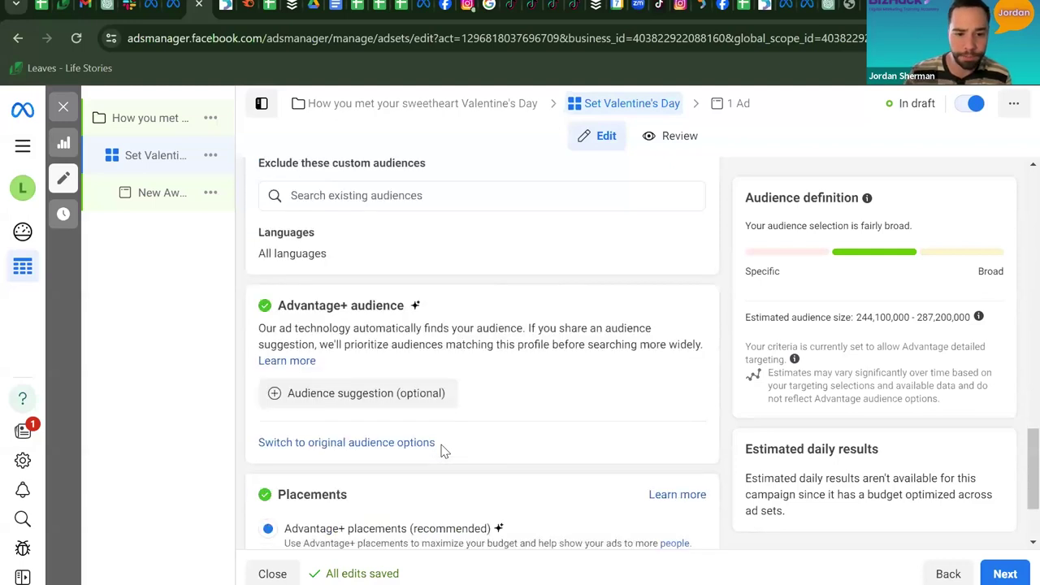
{"action": "scroll", "coordinate": [445, 452], "scroll_direction": "down", "scroll_amount": 1}
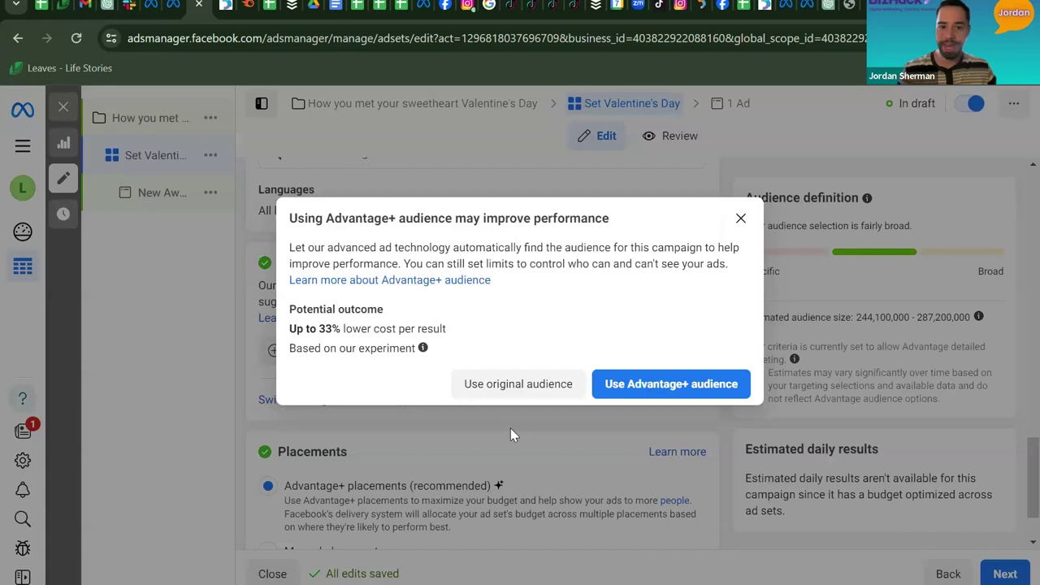
{"action": "left_click", "coordinate": [488, 391]}
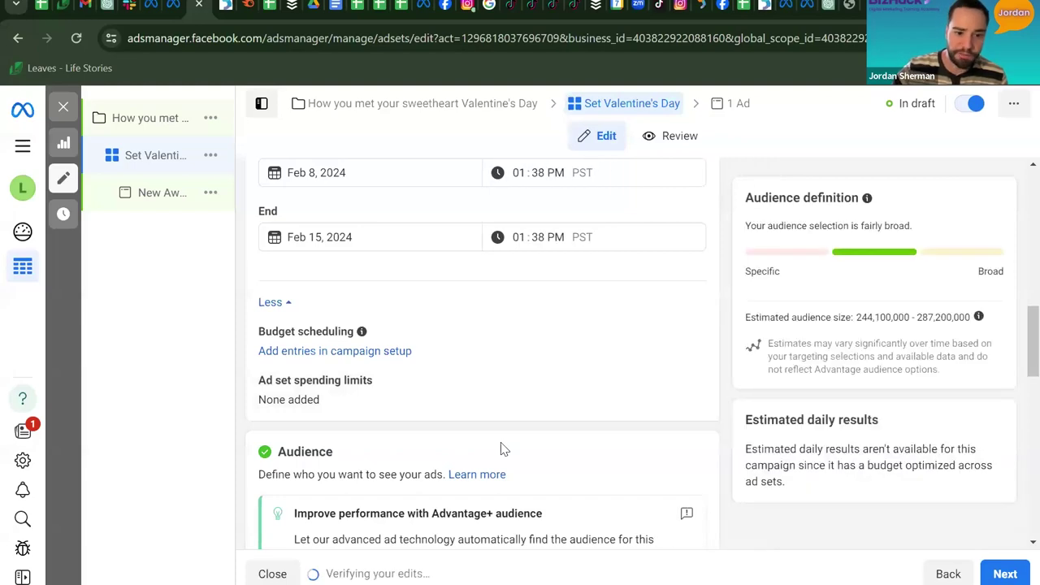
Examine the original audience options, including saved and custom audiences, locations, age, gender, detailed targeting and languages.
{"action": "scroll", "coordinate": [502, 449], "scroll_direction": "down", "scroll_amount": 3}
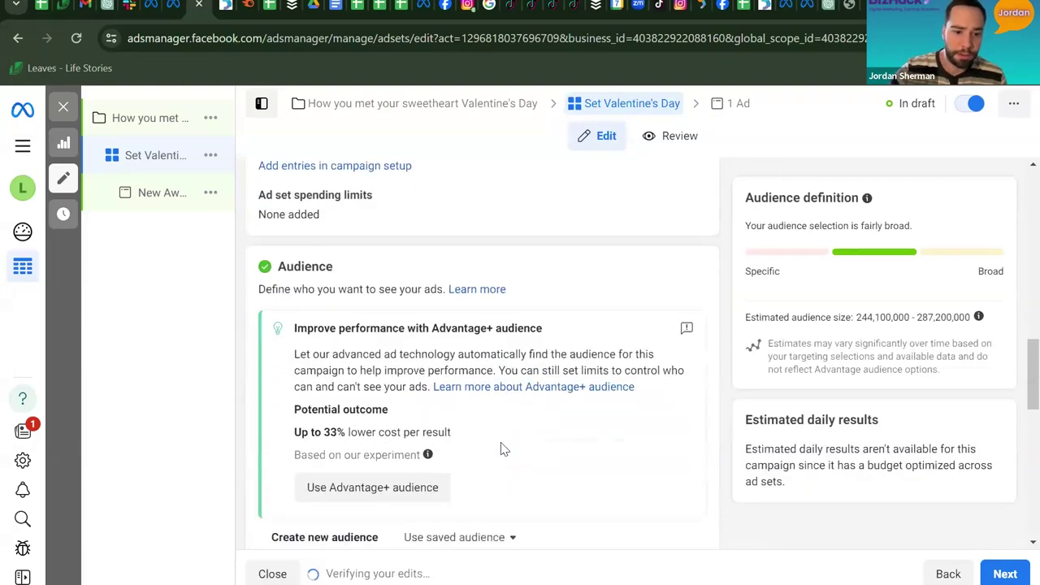
{"action": "scroll", "coordinate": [502, 449], "scroll_direction": "down", "scroll_amount": 2}
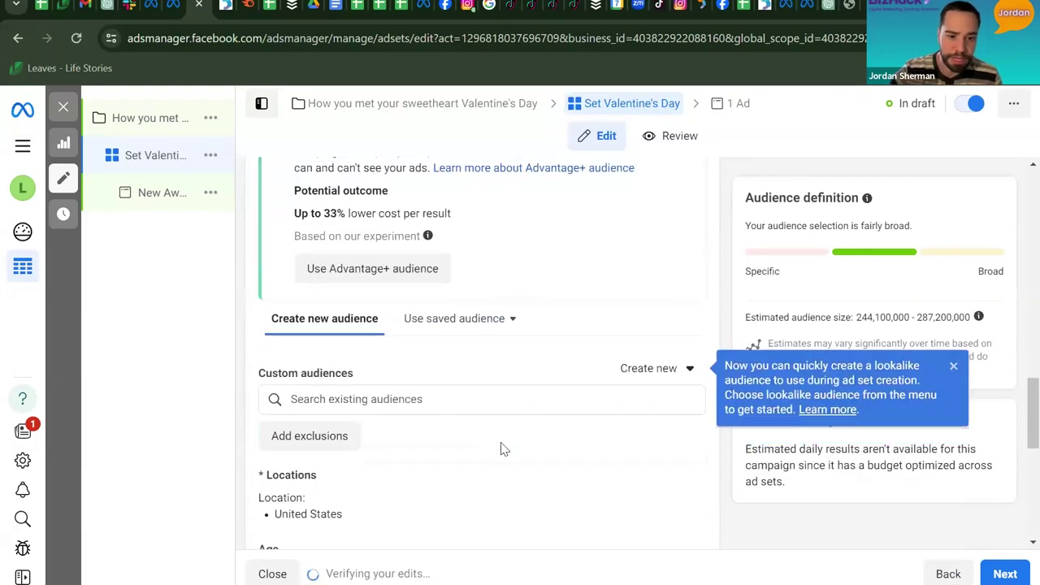
{"action": "scroll", "coordinate": [502, 448], "scroll_direction": "up", "scroll_amount": 1}
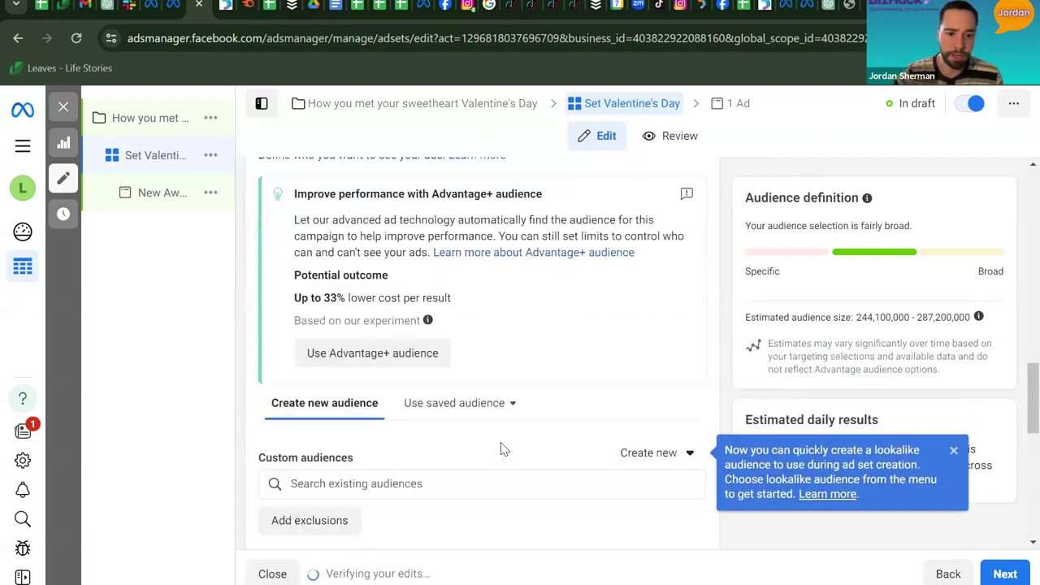
{"action": "left_click", "coordinate": [480, 399]}
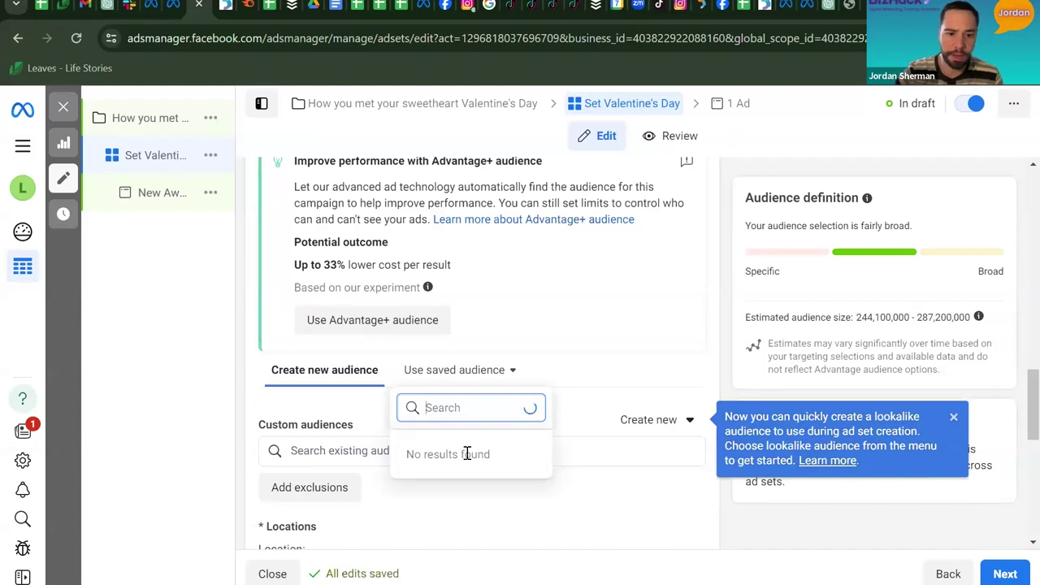
{"action": "scroll", "coordinate": [466, 458], "scroll_direction": "down", "scroll_amount": 2}
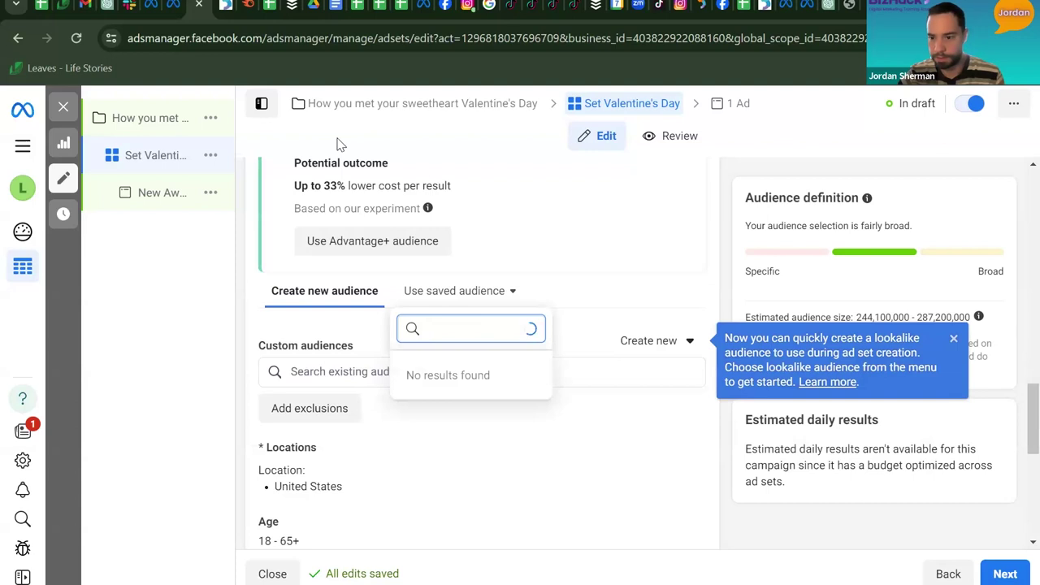
{"action": "left_click", "coordinate": [399, 348]}
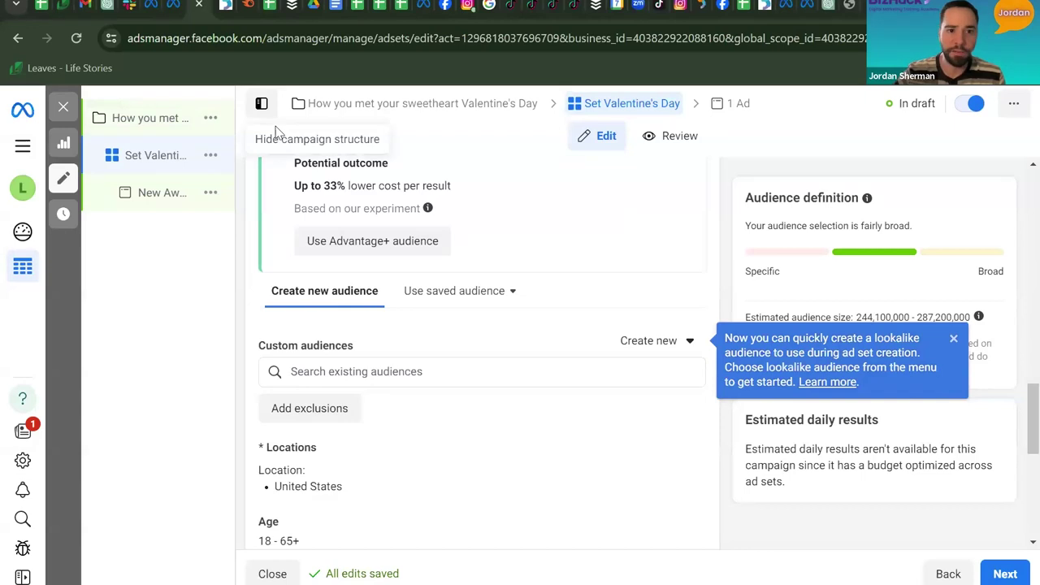
{"action": "left_click", "coordinate": [487, 291]}
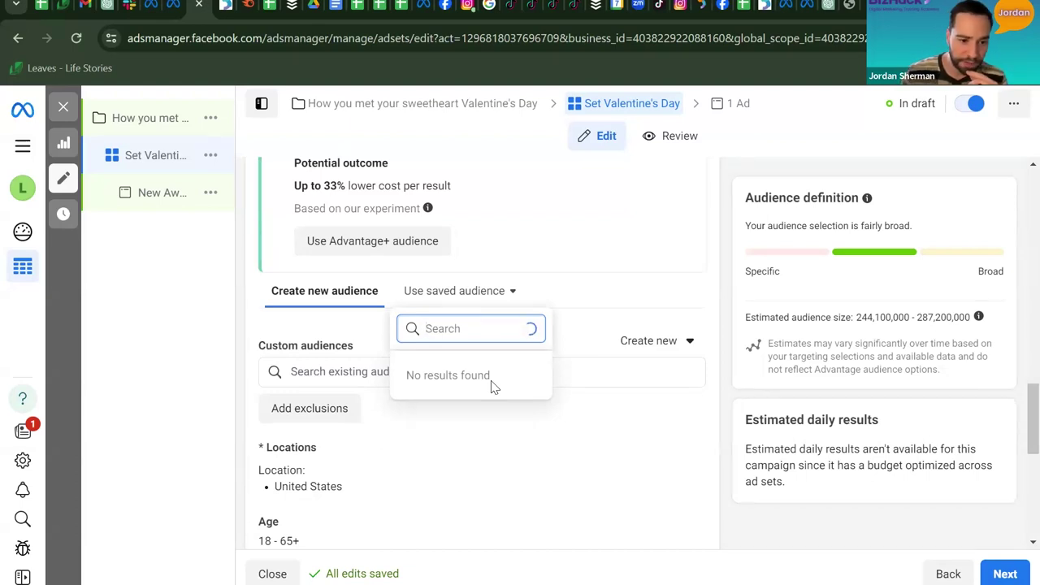
{"action": "scroll", "coordinate": [491, 387], "scroll_direction": "down", "scroll_amount": 3}
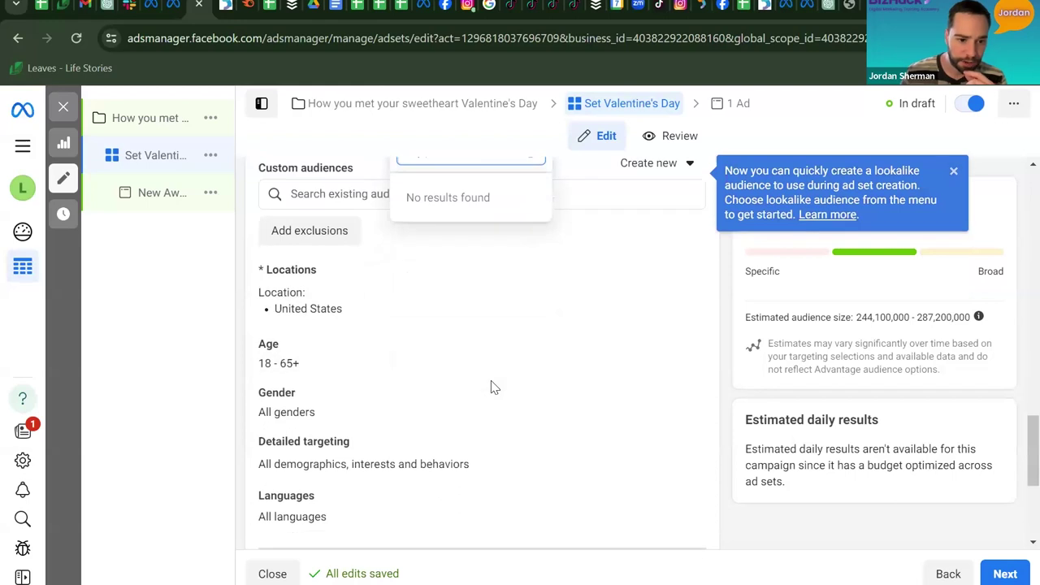
{"action": "scroll", "coordinate": [491, 387], "scroll_direction": "down", "scroll_amount": 1}
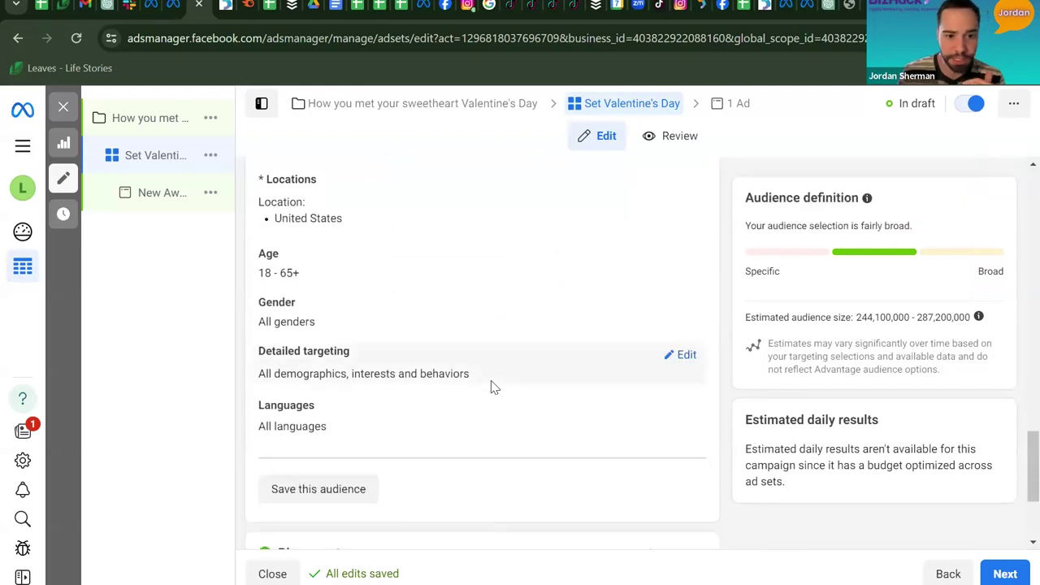
{"action": "scroll", "coordinate": [490, 387], "scroll_direction": "down", "scroll_amount": 1}
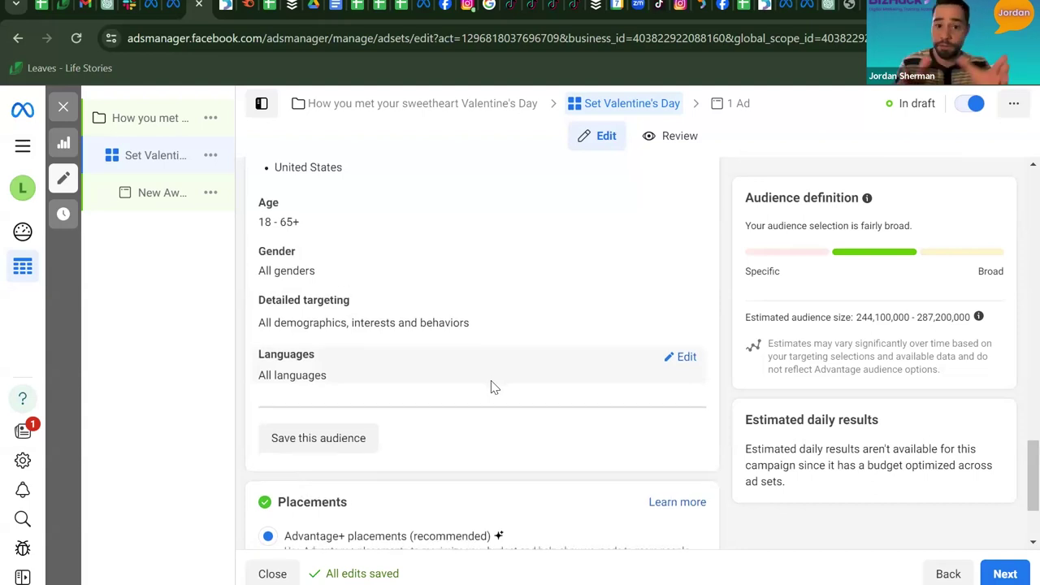
{"action": "scroll", "coordinate": [492, 387], "scroll_direction": "up", "scroll_amount": 1}
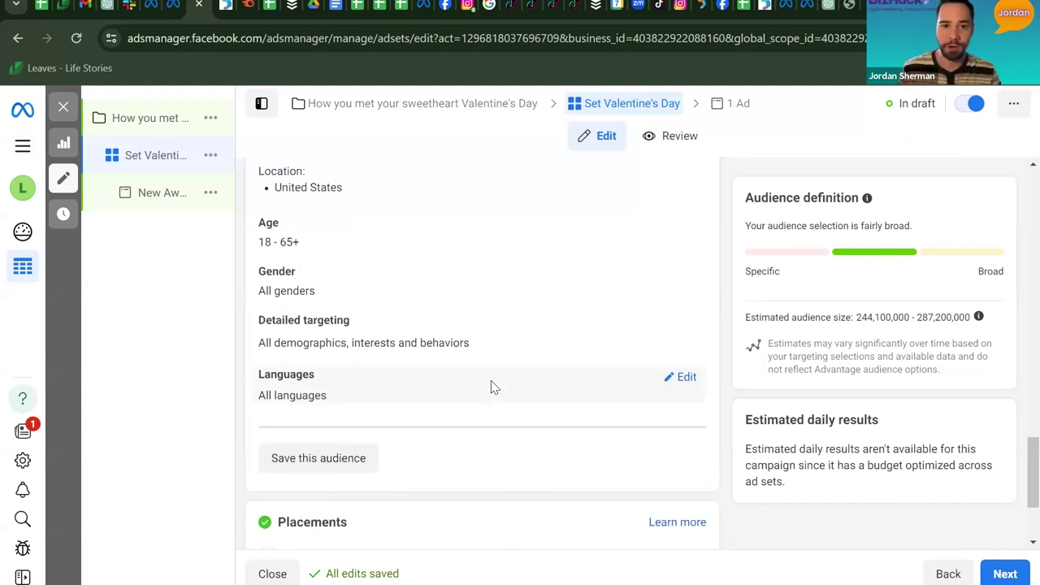
{"action": "scroll", "coordinate": [491, 384], "scroll_direction": "up", "scroll_amount": 2}
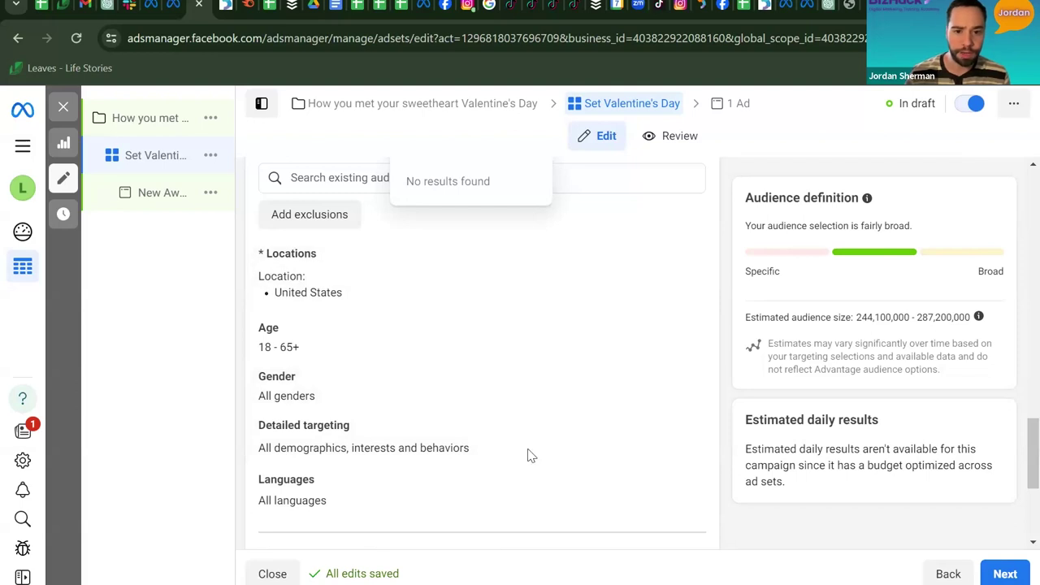
Switch the ad set to manual placements and exclude Audience network from its platforms.
{"action": "scroll", "coordinate": [527, 456], "scroll_direction": "down", "scroll_amount": 3}
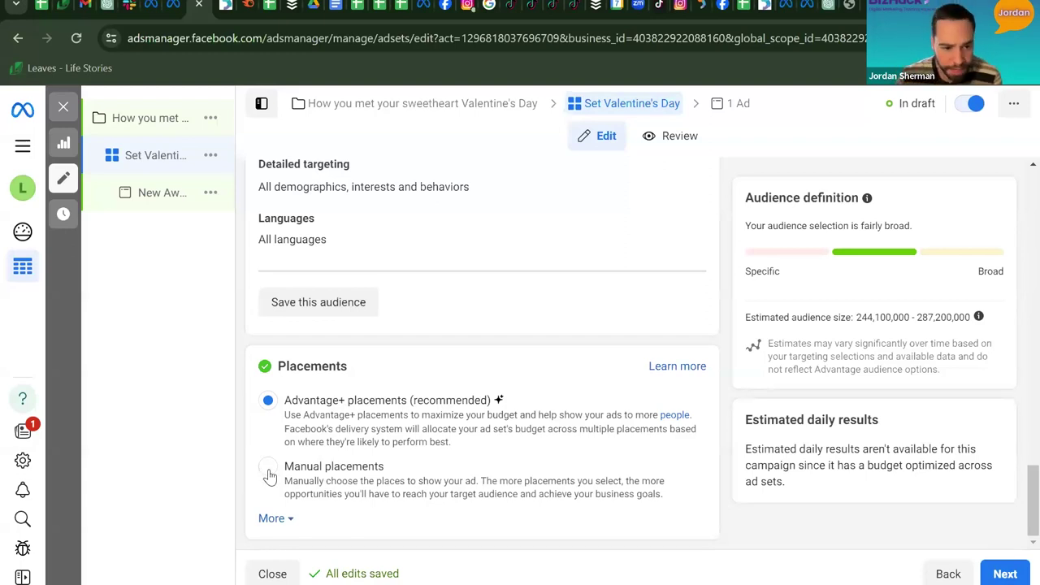
{"action": "left_click", "coordinate": [443, 491]}
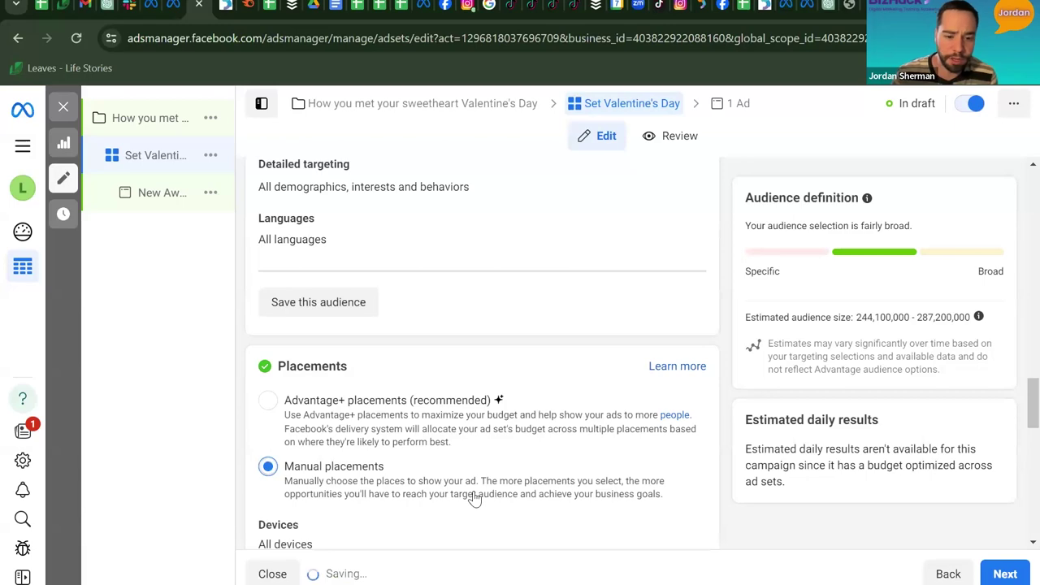
{"action": "scroll", "coordinate": [475, 499], "scroll_direction": "down", "scroll_amount": 3}
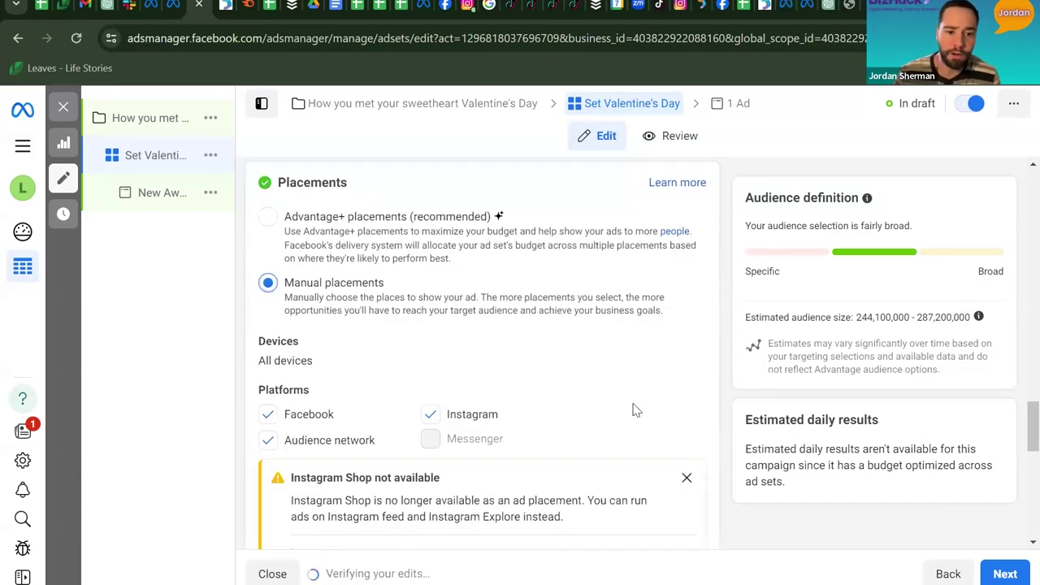
{"action": "scroll", "coordinate": [631, 429], "scroll_direction": "down", "scroll_amount": 1}
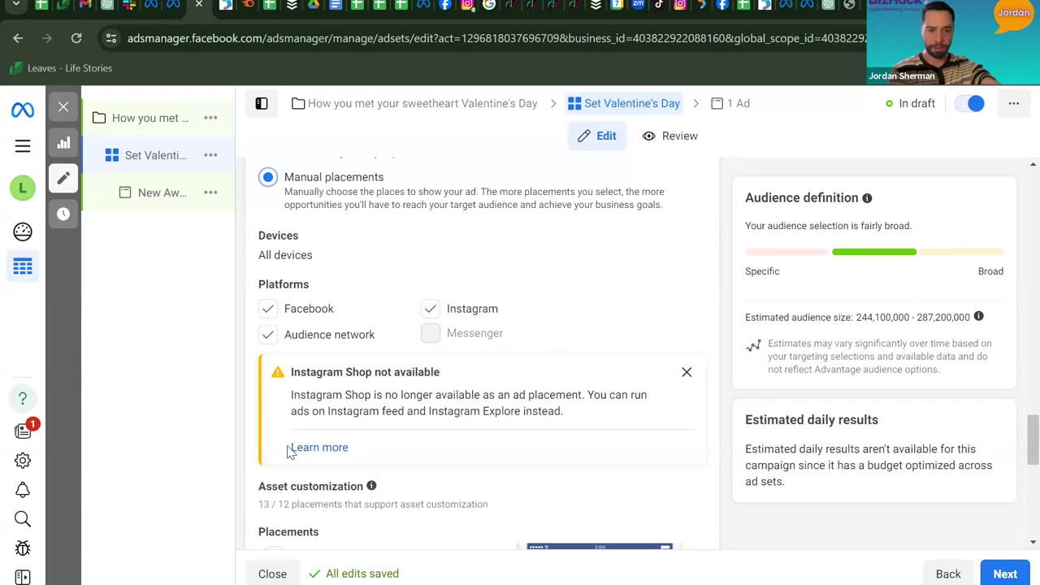
{"action": "left_click", "coordinate": [268, 336]}
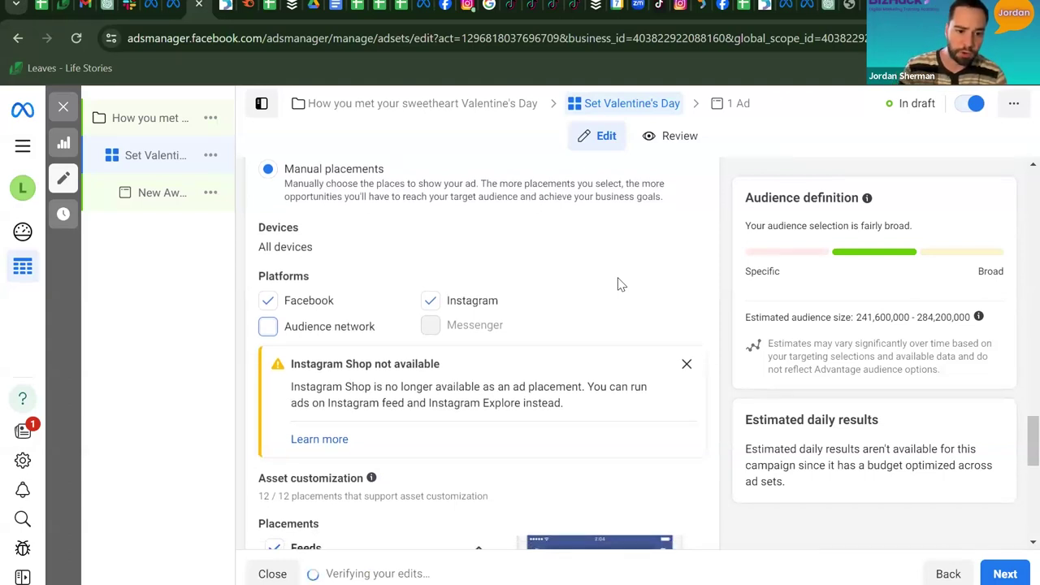
Exclude Stories and Reels, In-stream ads for videos and reels, and Search results from the placements, keeping Feeds selected.
{"action": "scroll", "coordinate": [618, 285], "scroll_direction": "down", "scroll_amount": 3}
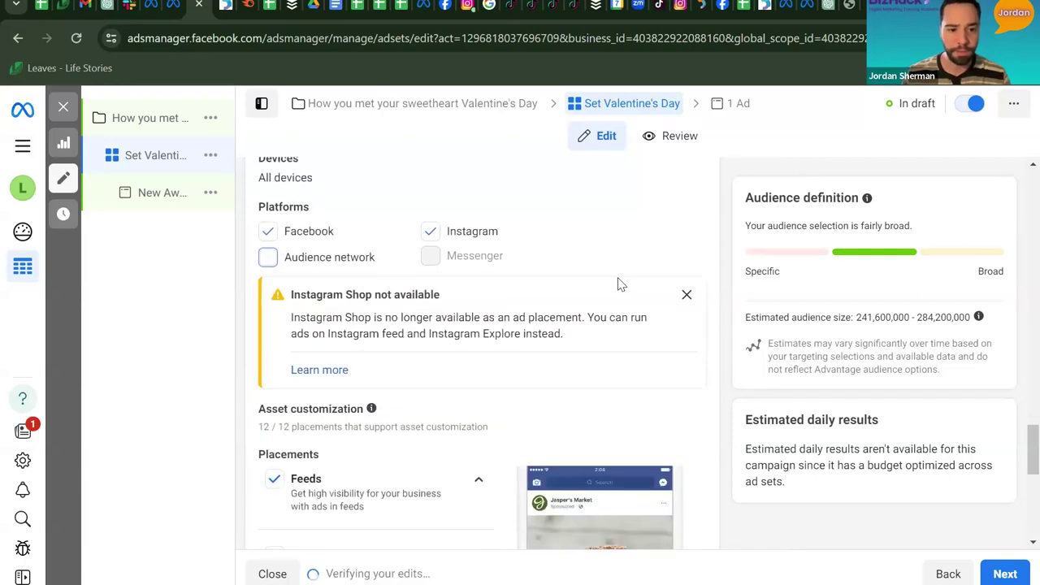
{"action": "scroll", "coordinate": [617, 283], "scroll_direction": "down", "scroll_amount": 1}
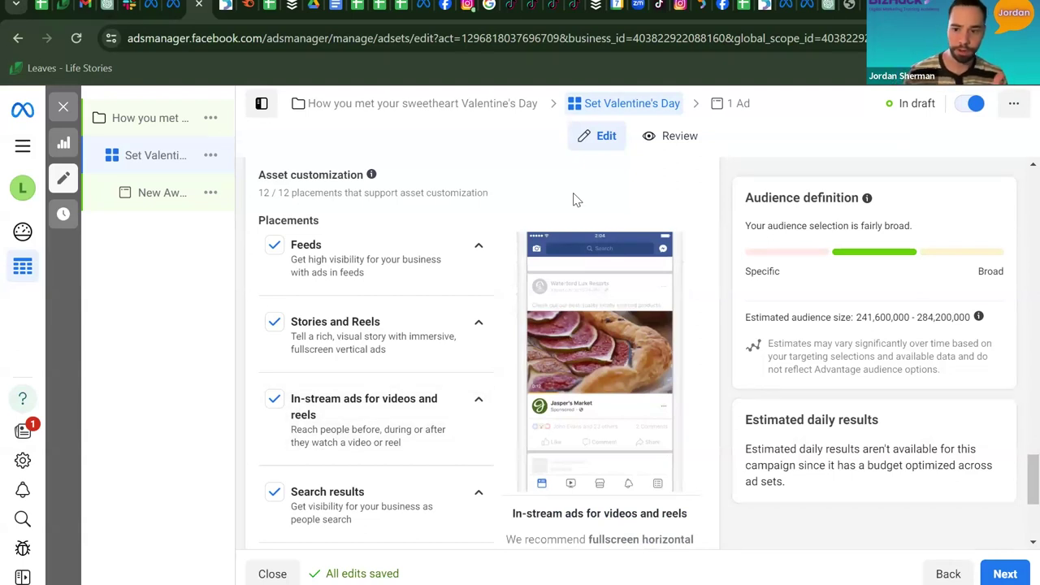
{"action": "left_click", "coordinate": [275, 327]}
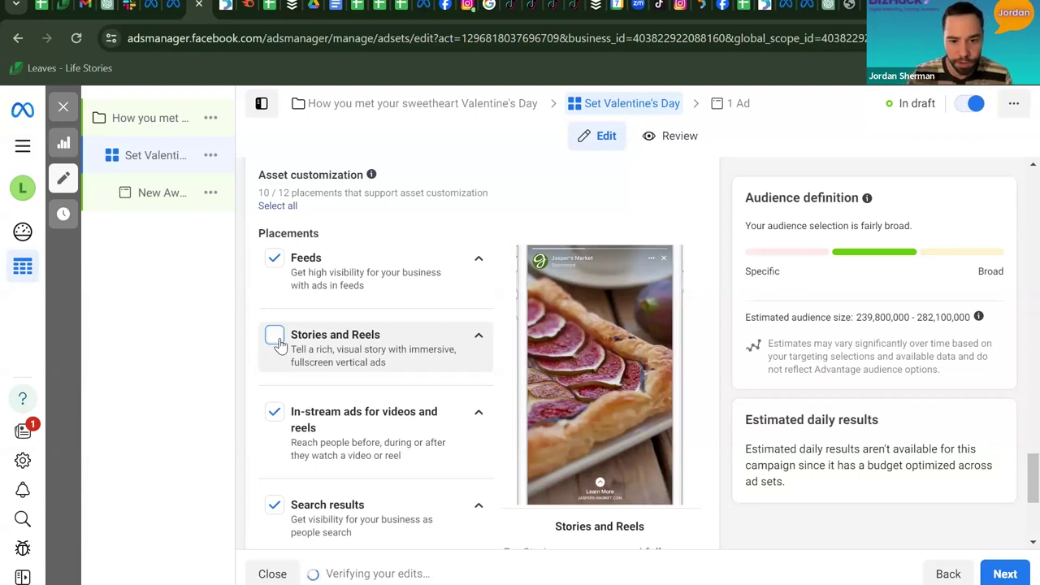
{"action": "scroll", "coordinate": [276, 358], "scroll_direction": "down", "scroll_amount": 1}
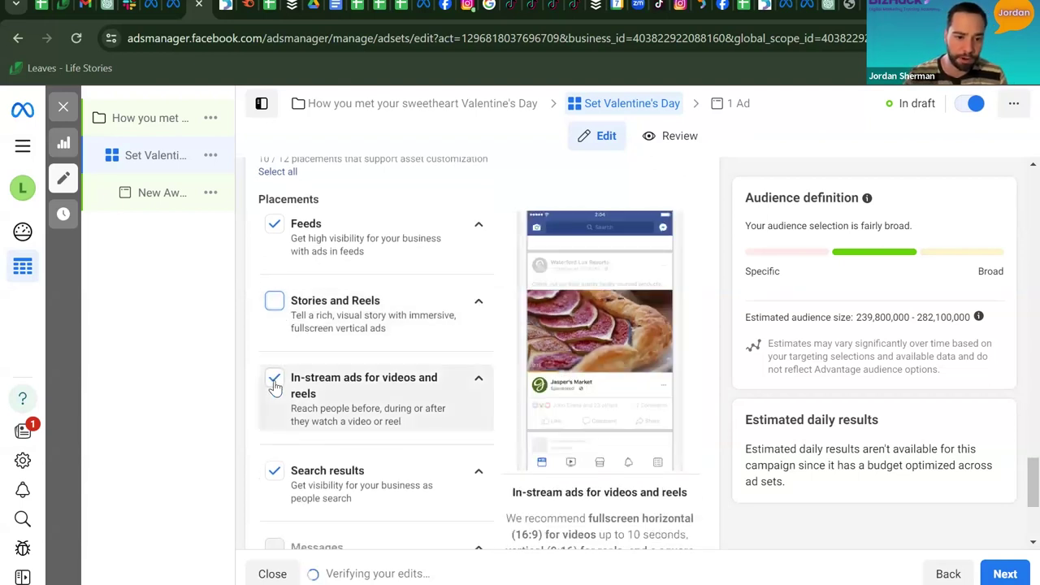
{"action": "scroll", "coordinate": [274, 385], "scroll_direction": "down", "scroll_amount": 4}
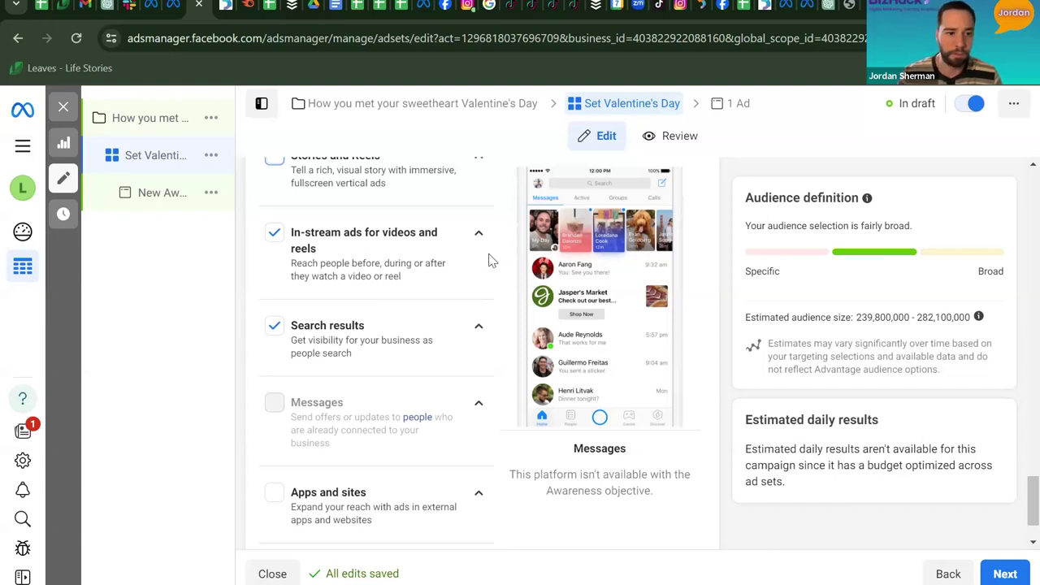
{"action": "left_click", "coordinate": [273, 236]}
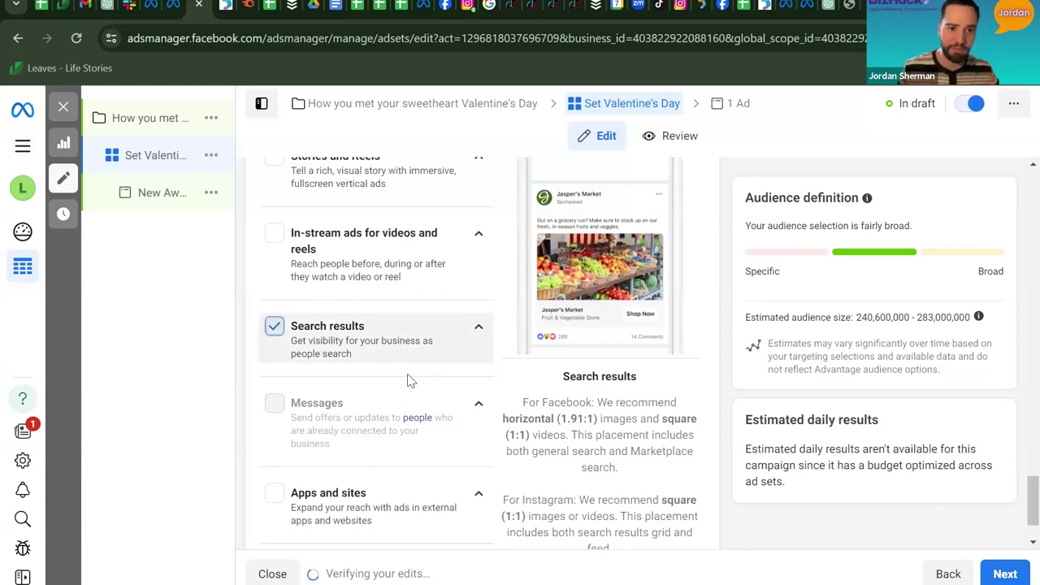
{"action": "left_click", "coordinate": [409, 376]}
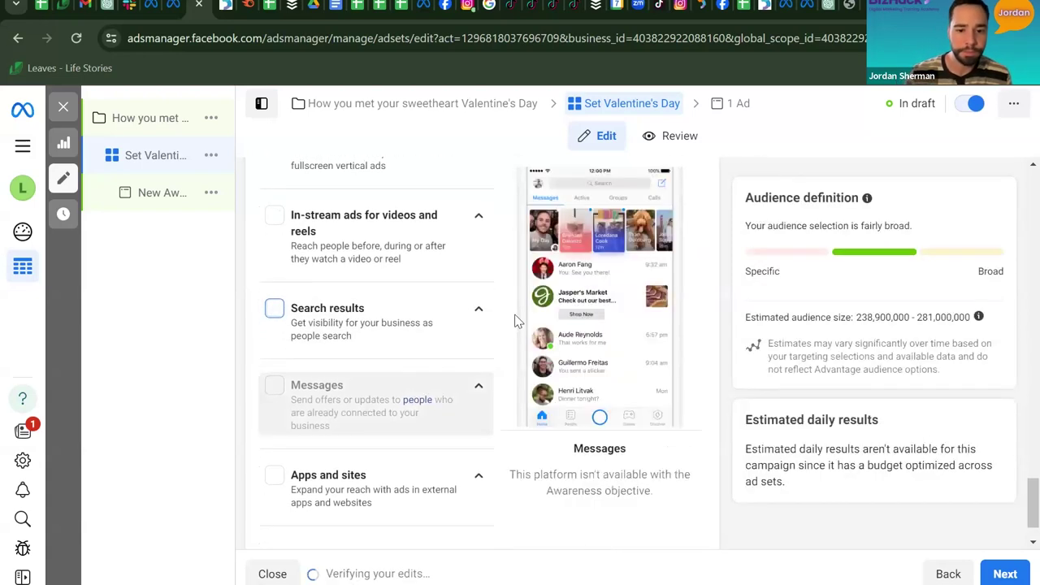
{"action": "scroll", "coordinate": [506, 332], "scroll_direction": "up", "scroll_amount": 3}
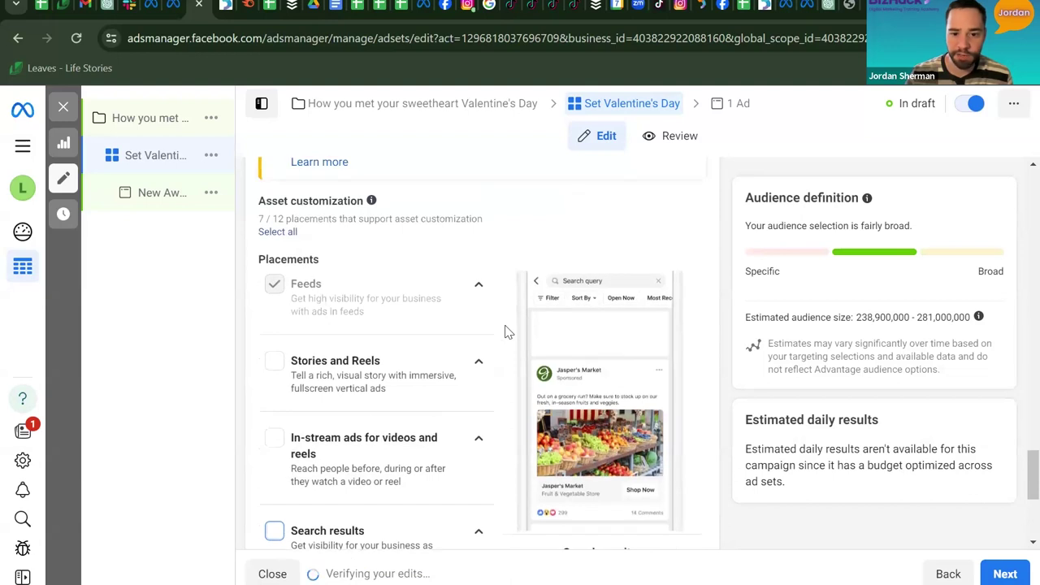
{"action": "scroll", "coordinate": [505, 331], "scroll_direction": "down", "scroll_amount": 2}
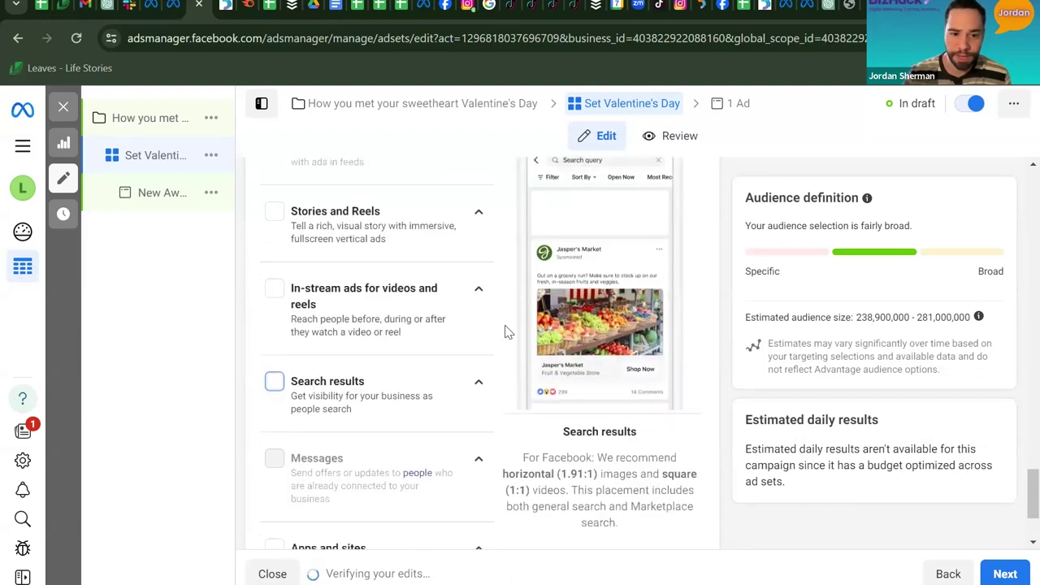
{"action": "scroll", "coordinate": [506, 332], "scroll_direction": "down", "scroll_amount": 1}
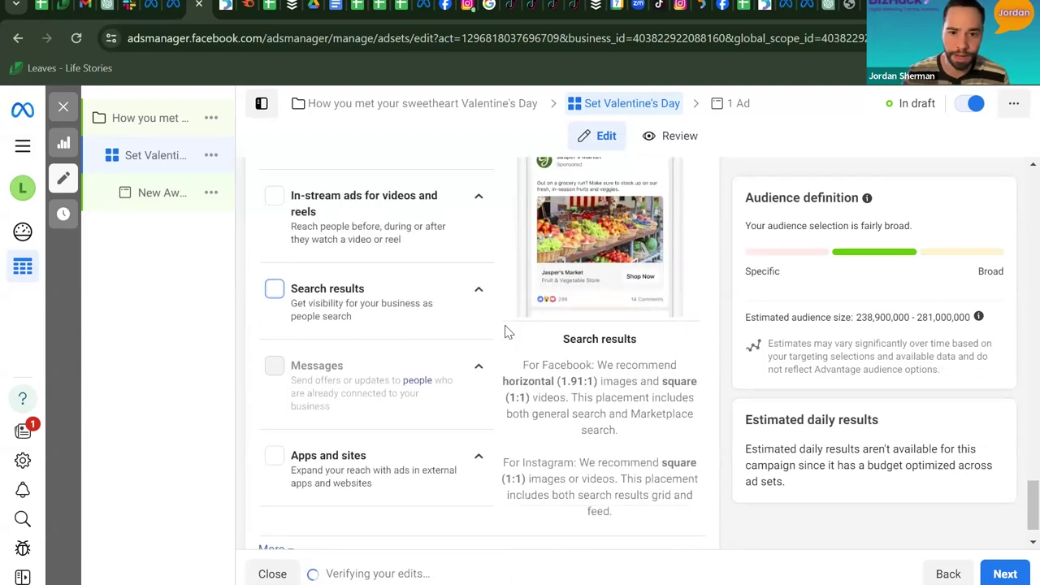
{"action": "scroll", "coordinate": [528, 438], "scroll_direction": "down", "scroll_amount": 1}
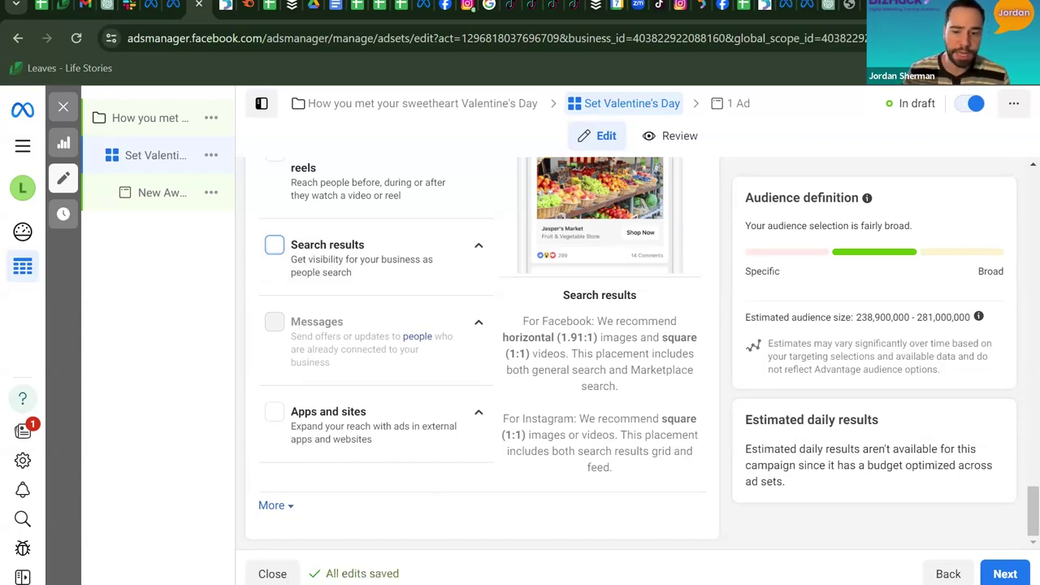
Proceed to the ad level and rename the ad as Sweetheart Valentine's Day Ad.
{"action": "left_click", "coordinate": [1005, 574]}
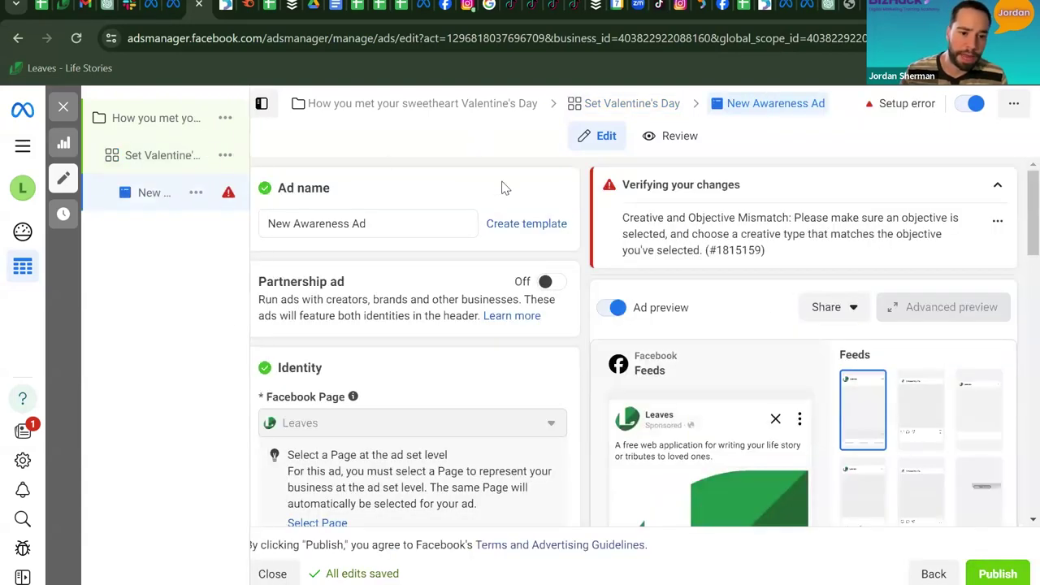
{"action": "left_click", "coordinate": [285, 223]}
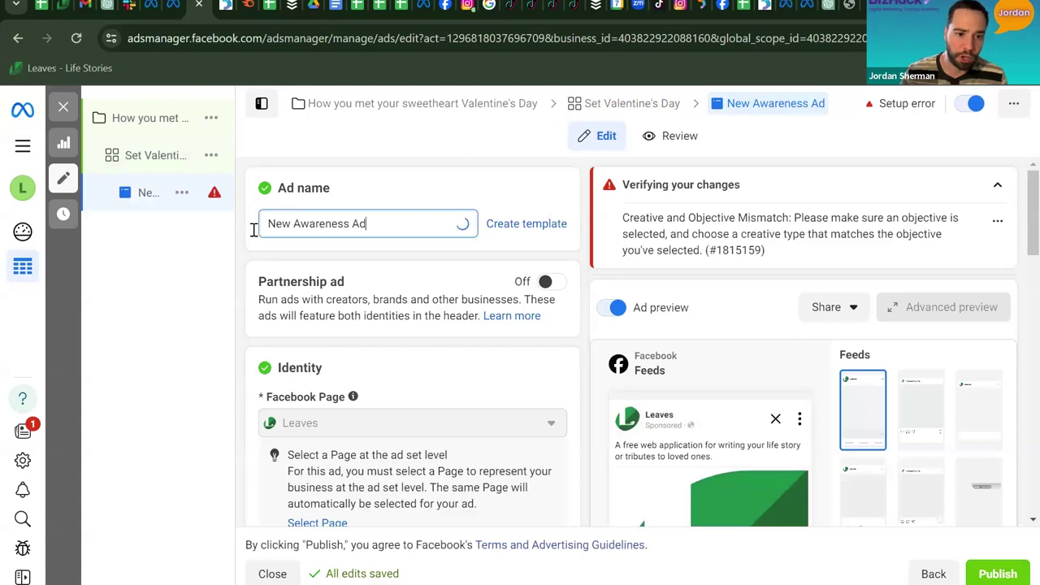
{"action": "key", "text": "ctrl+a"}
{"action": "type", "text": "Swee"}
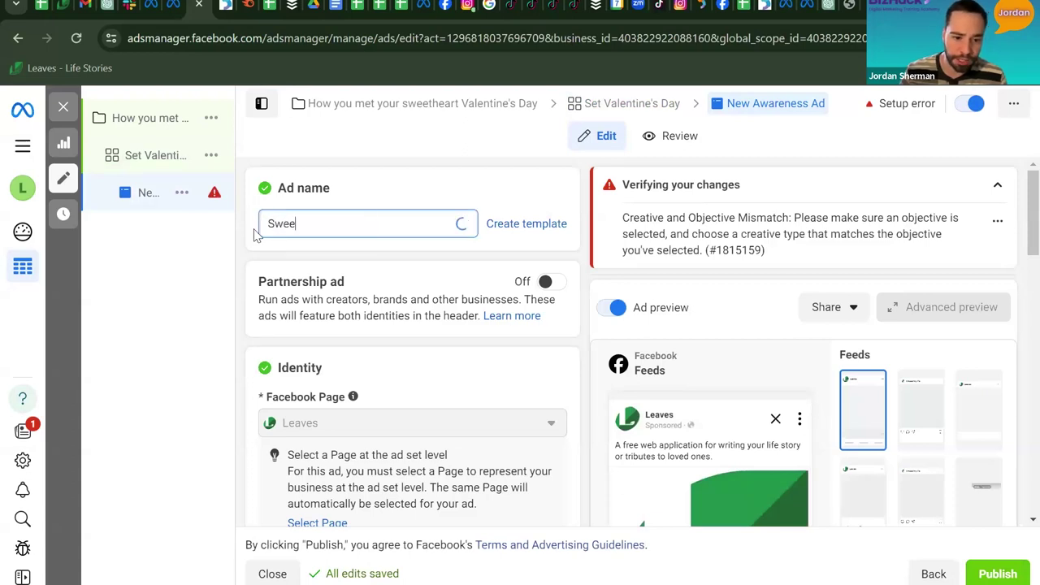
{"action": "type", "text": "thea"}
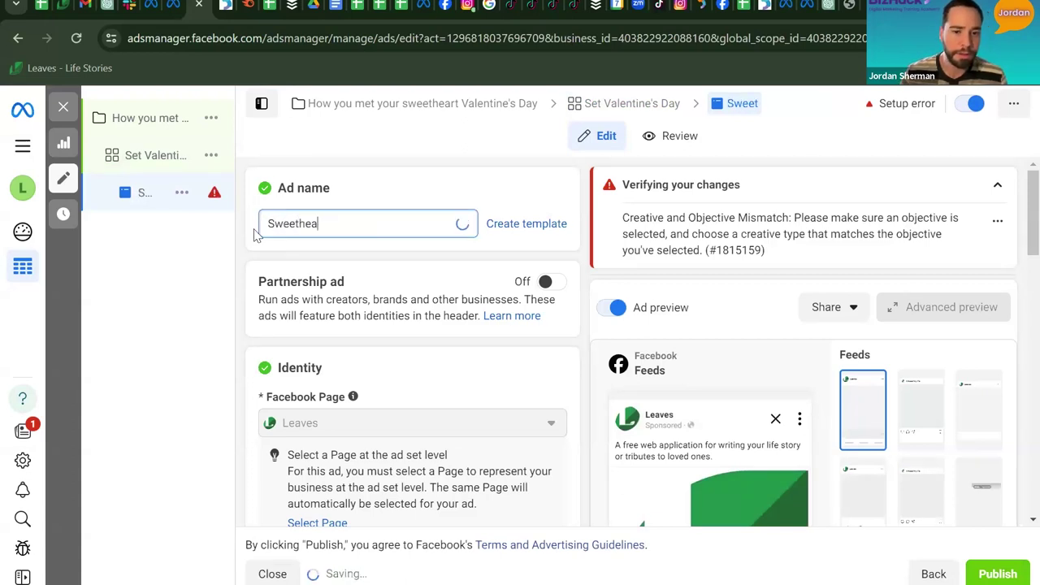
{"action": "type", "text": "rt Val"}
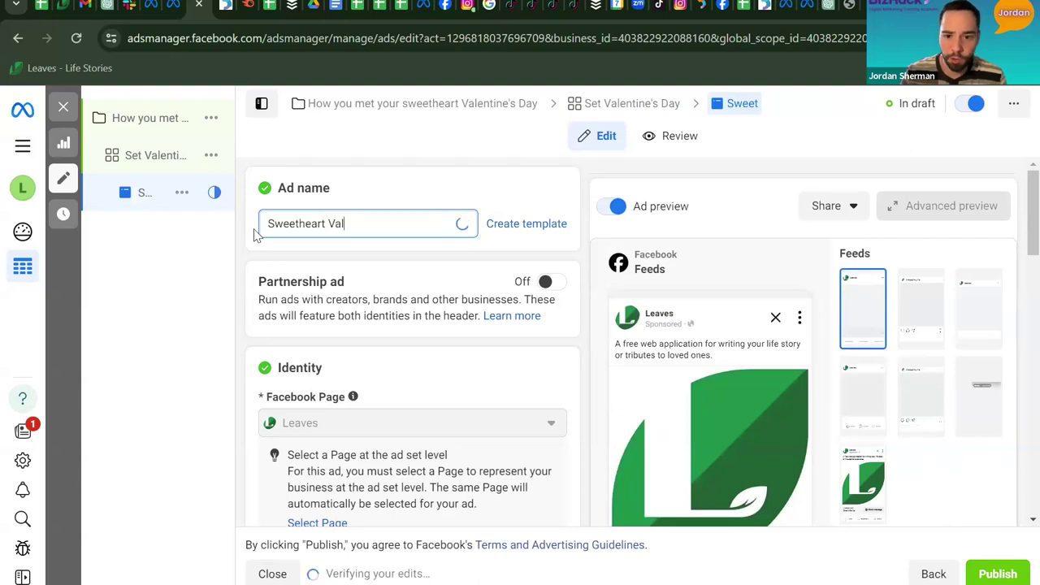
{"action": "type", "text": "entine's"}
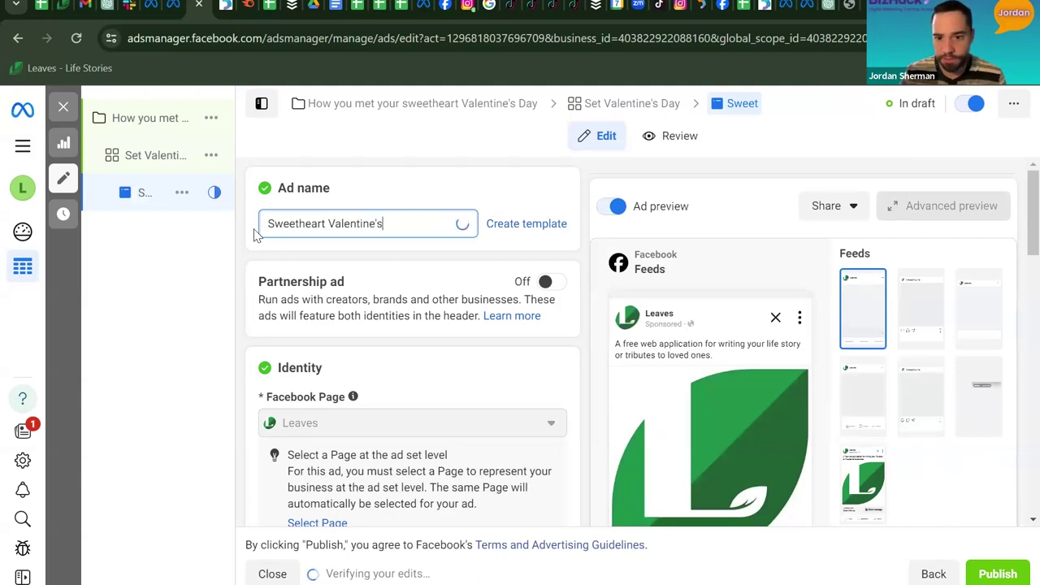
{"action": "type", "text": " Day Ad"}
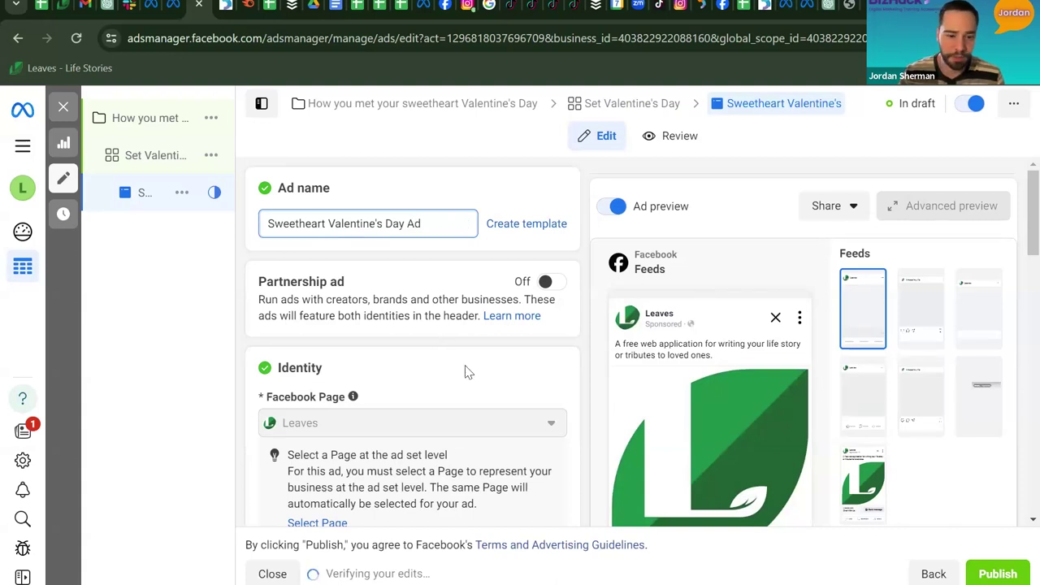
Examine the ad's partnership, identity and setup settings, including the Facebook Page, Instagram account, format and multi-advertiser options.
{"action": "scroll", "coordinate": [465, 373], "scroll_direction": "down", "scroll_amount": 1}
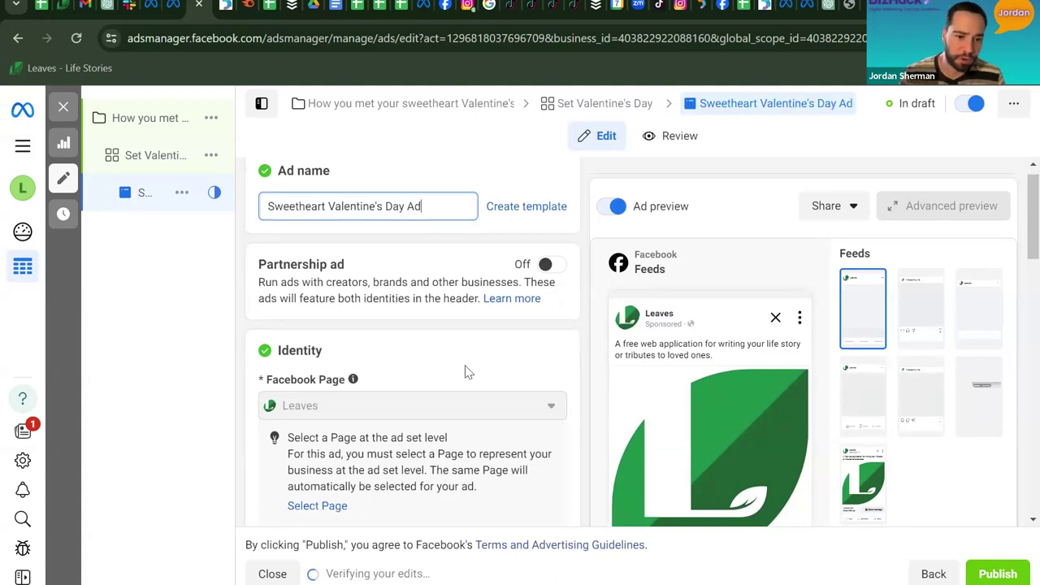
{"action": "scroll", "coordinate": [472, 380], "scroll_direction": "down", "scroll_amount": 3}
{"action": "scroll", "coordinate": [474, 382], "scroll_direction": "down", "scroll_amount": 1}
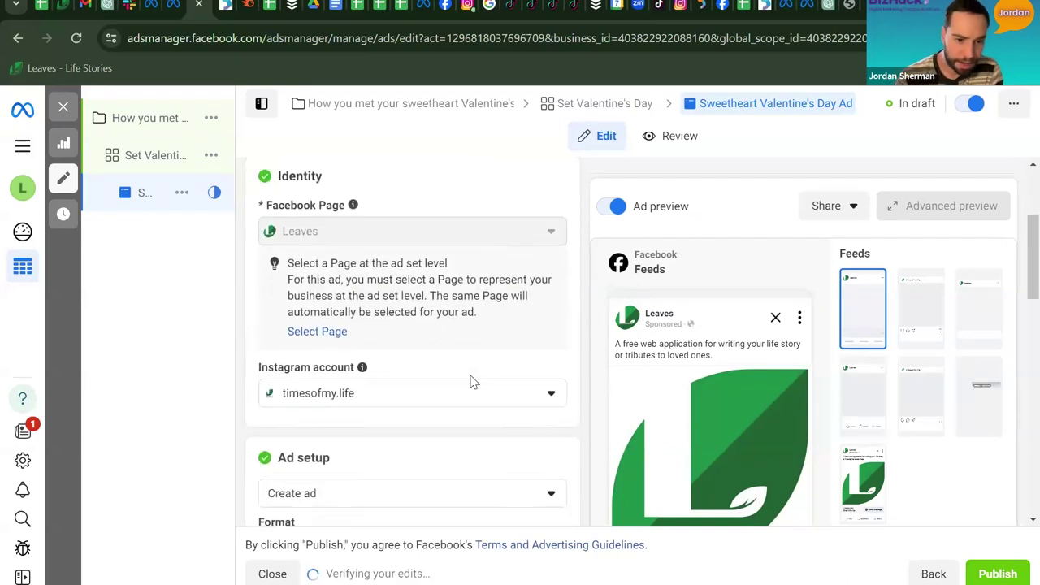
{"action": "scroll", "coordinate": [473, 382], "scroll_direction": "down", "scroll_amount": 2}
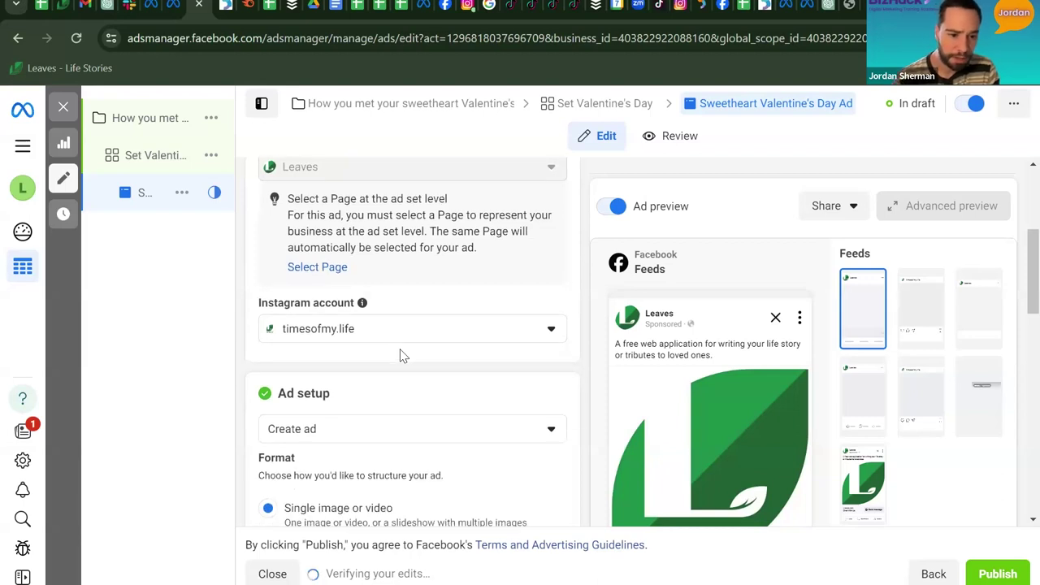
{"action": "scroll", "coordinate": [399, 355], "scroll_direction": "down", "scroll_amount": 2}
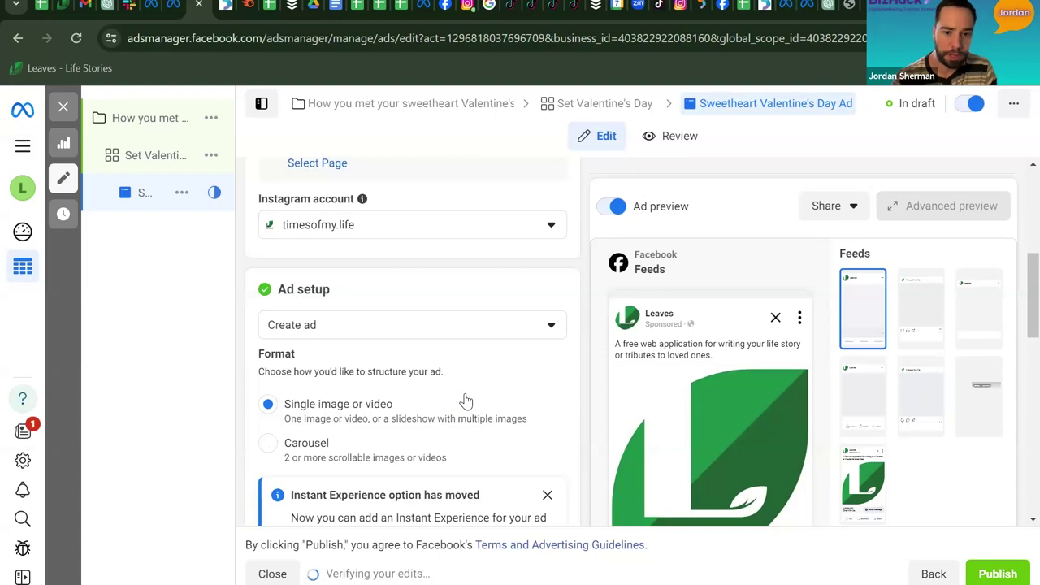
{"action": "scroll", "coordinate": [466, 400], "scroll_direction": "down", "scroll_amount": 1}
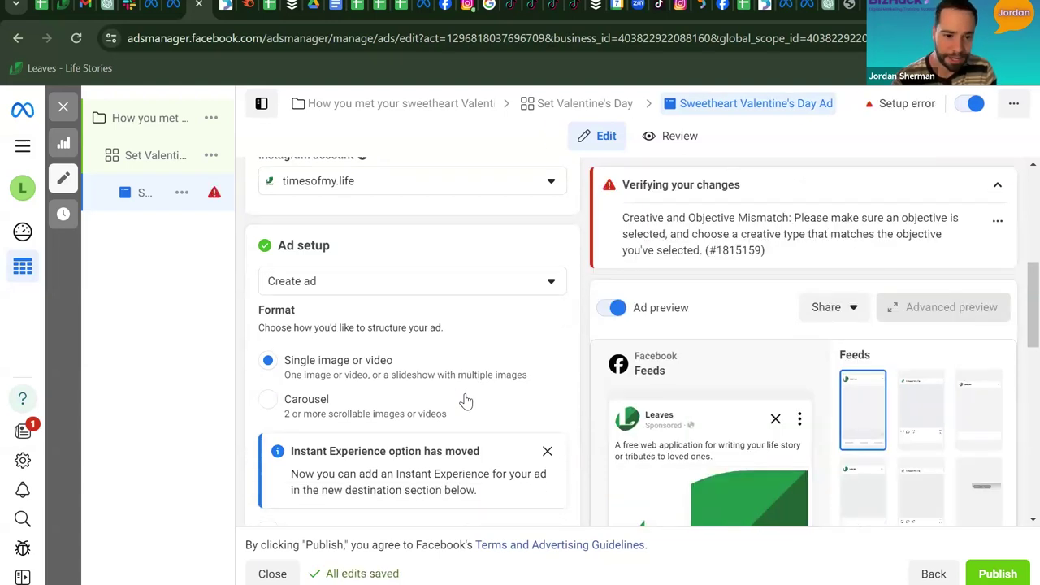
{"action": "scroll", "coordinate": [466, 401], "scroll_direction": "down", "scroll_amount": 2}
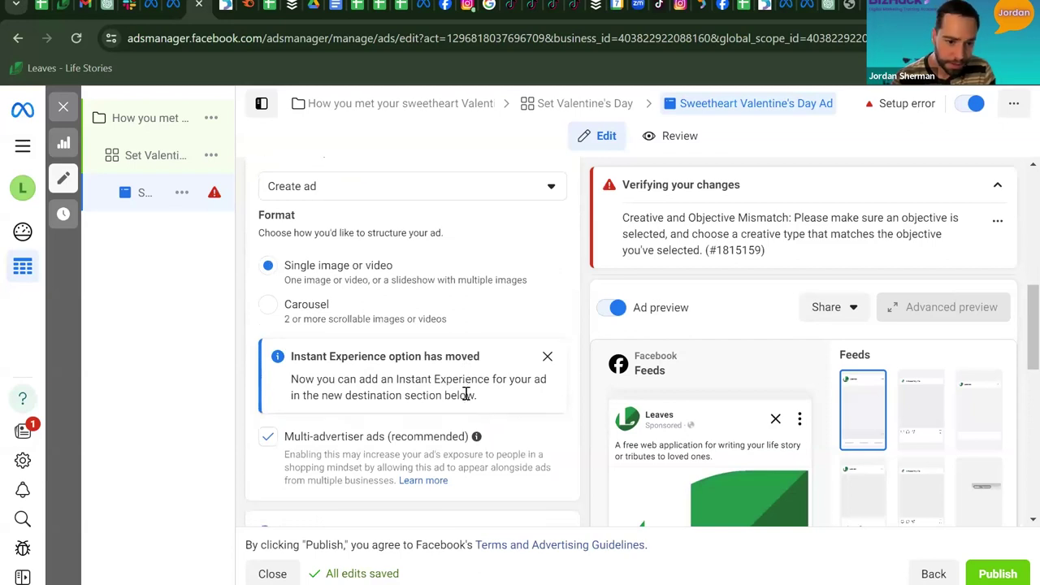
{"action": "scroll", "coordinate": [466, 395], "scroll_direction": "down", "scroll_amount": 1}
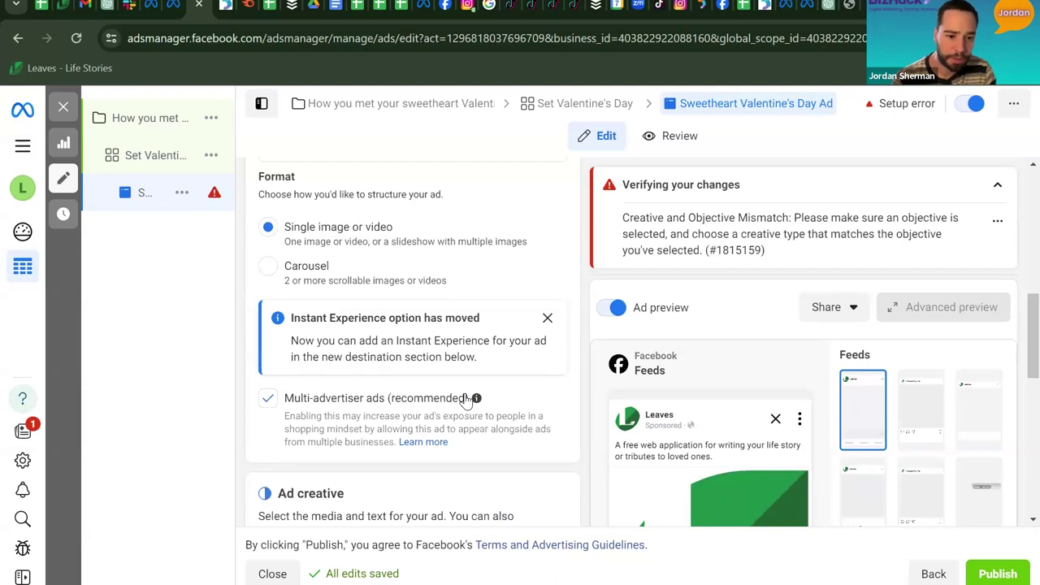
Try to upload the TimesofmylifeFBVideo file from the Desktop folder as the ad creative's video.
{"action": "scroll", "coordinate": [466, 398], "scroll_direction": "down", "scroll_amount": 6}
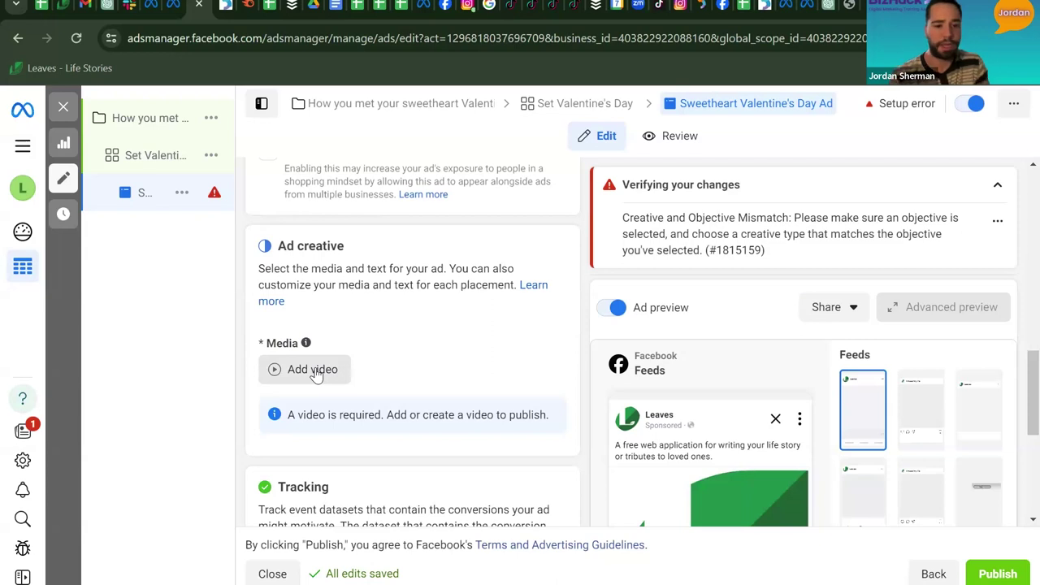
{"action": "left_click", "coordinate": [316, 373]}
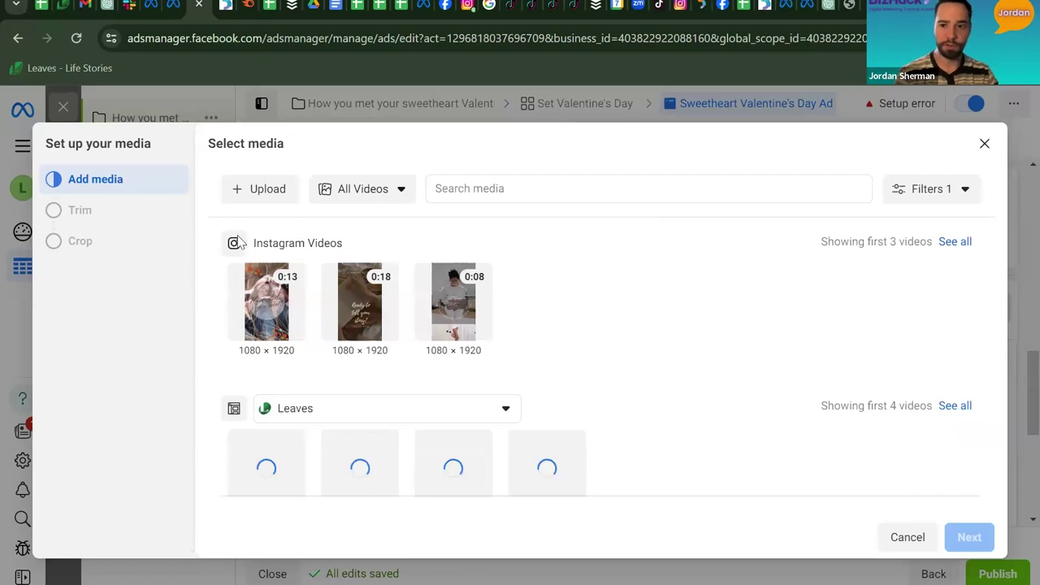
{"action": "left_click", "coordinate": [262, 191]}
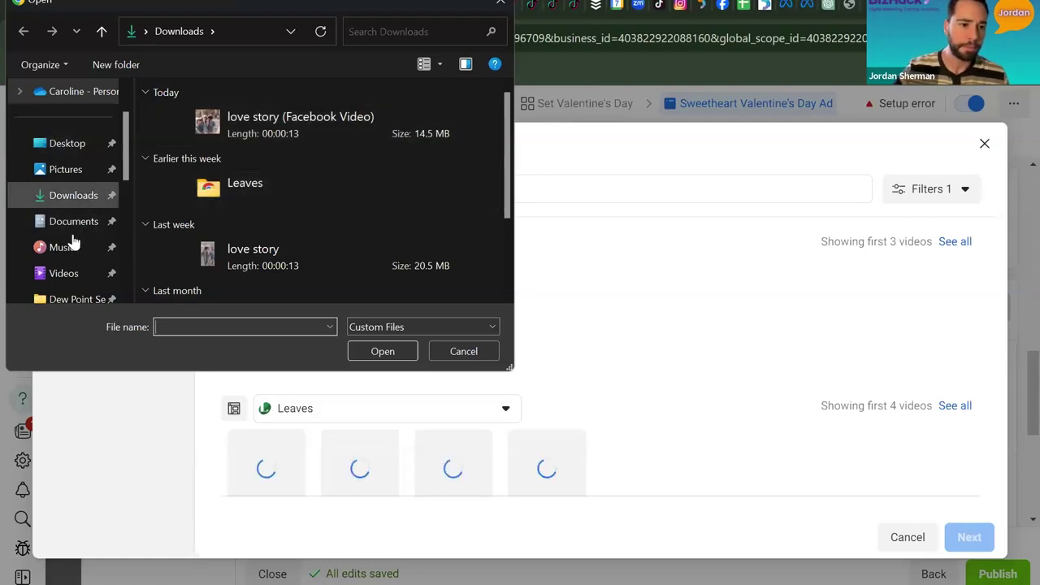
{"action": "left_click", "coordinate": [36, 149]}
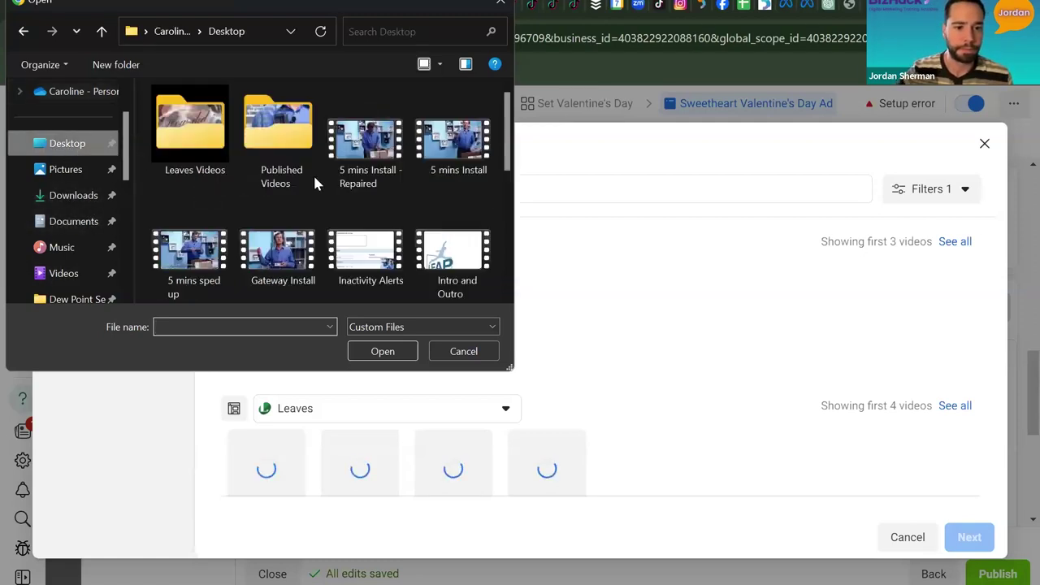
{"action": "scroll", "coordinate": [350, 197], "scroll_direction": "down", "scroll_amount": 5}
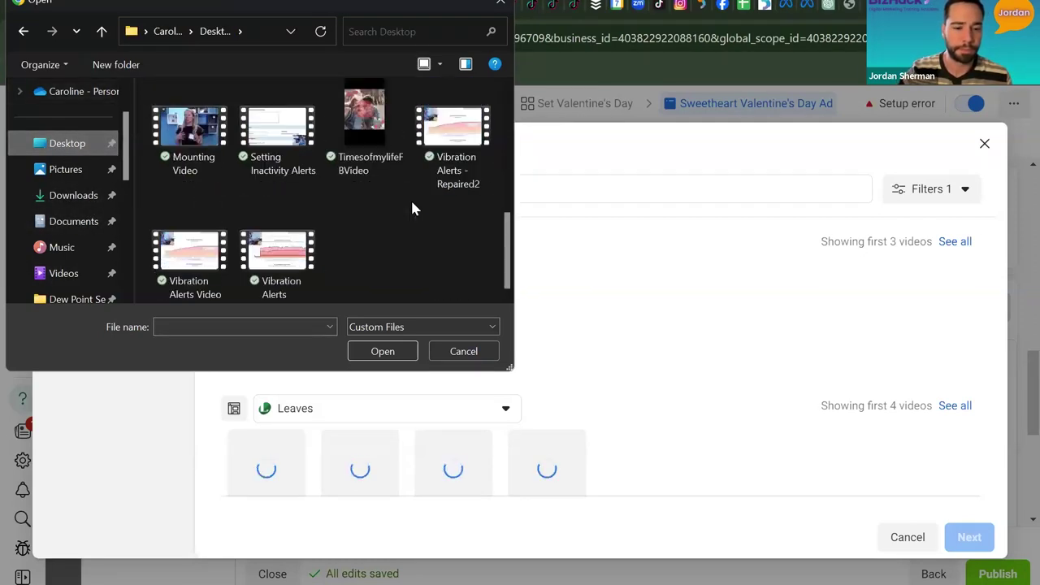
{"action": "left_click", "coordinate": [367, 120]}
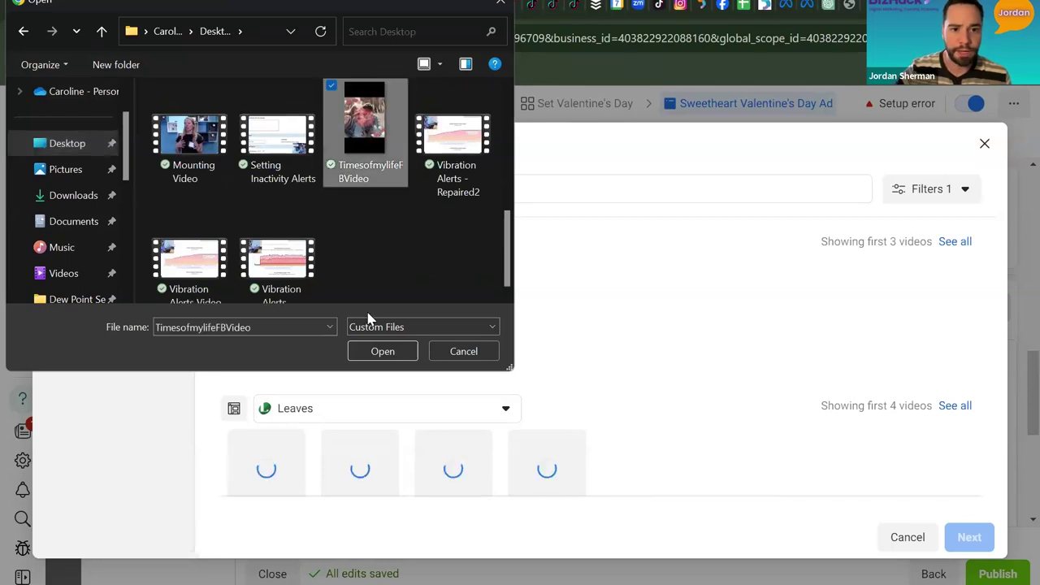
{"action": "left_click", "coordinate": [387, 353]}
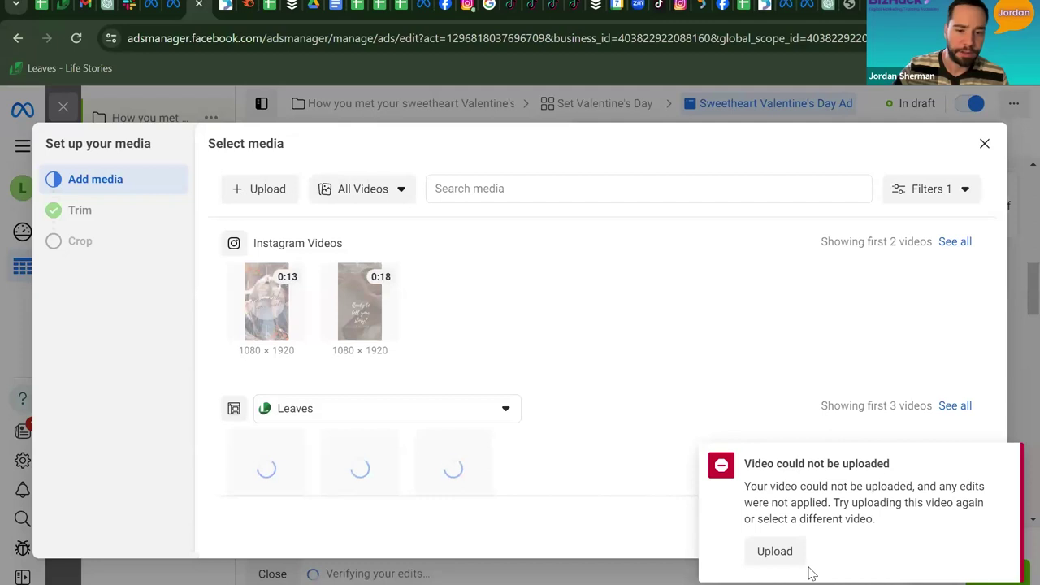
Retry uploading TimesofmylifeFBVideo from the Desktop folder, dismiss the reopened file chooser and cancel the media selection.
{"action": "left_click", "coordinate": [772, 553]}
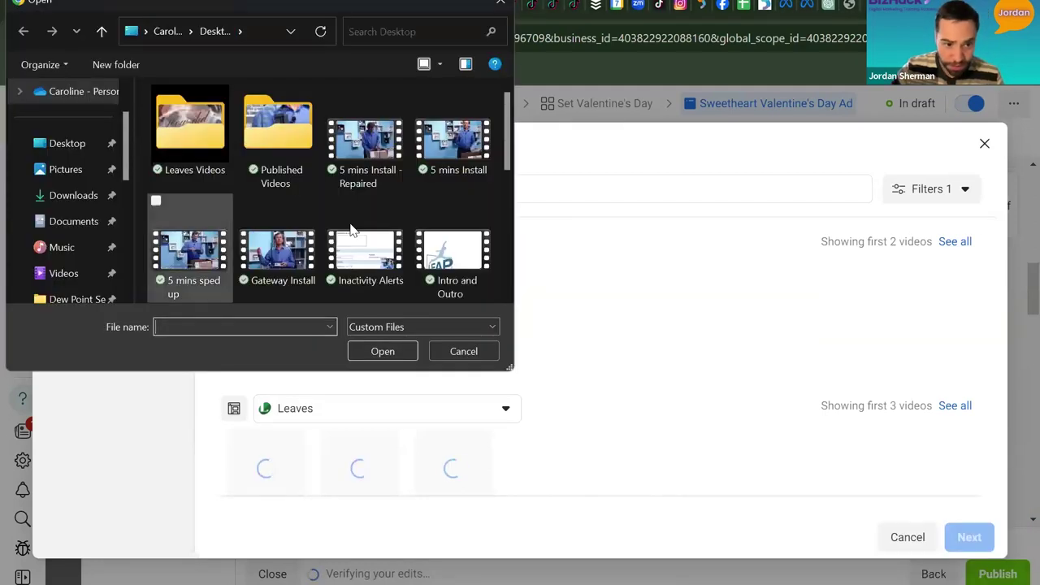
{"action": "scroll", "coordinate": [351, 230], "scroll_direction": "down", "scroll_amount": 5}
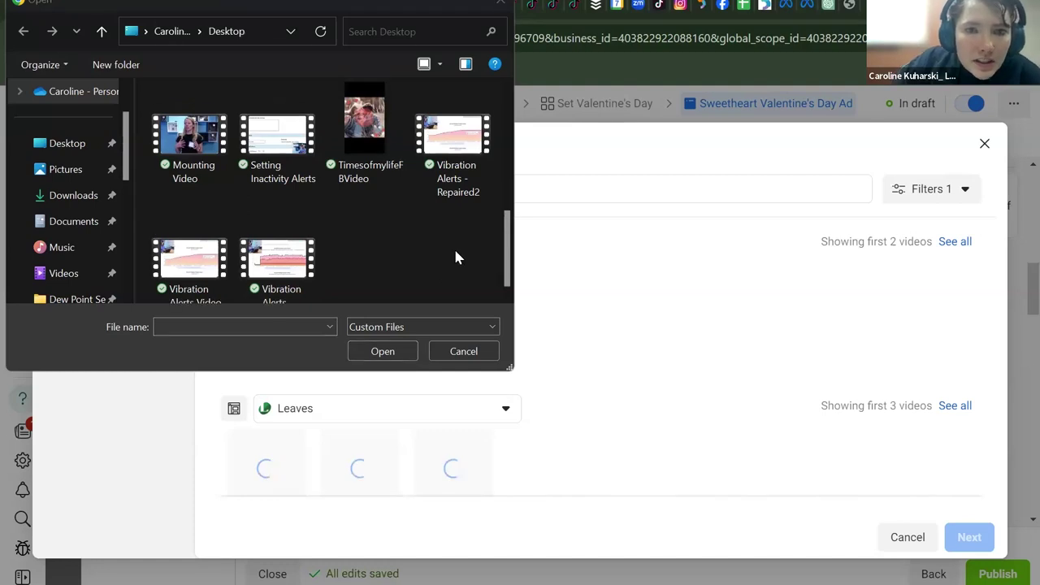
{"action": "scroll", "coordinate": [362, 227], "scroll_direction": "up", "scroll_amount": 1}
{"action": "left_click", "coordinate": [364, 217]}
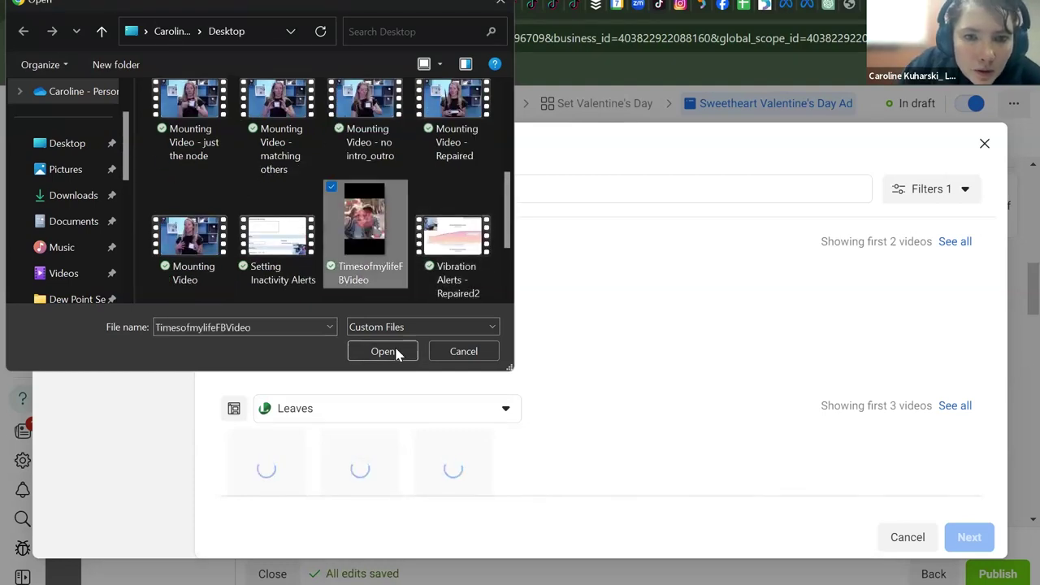
{"action": "left_click", "coordinate": [383, 351]}
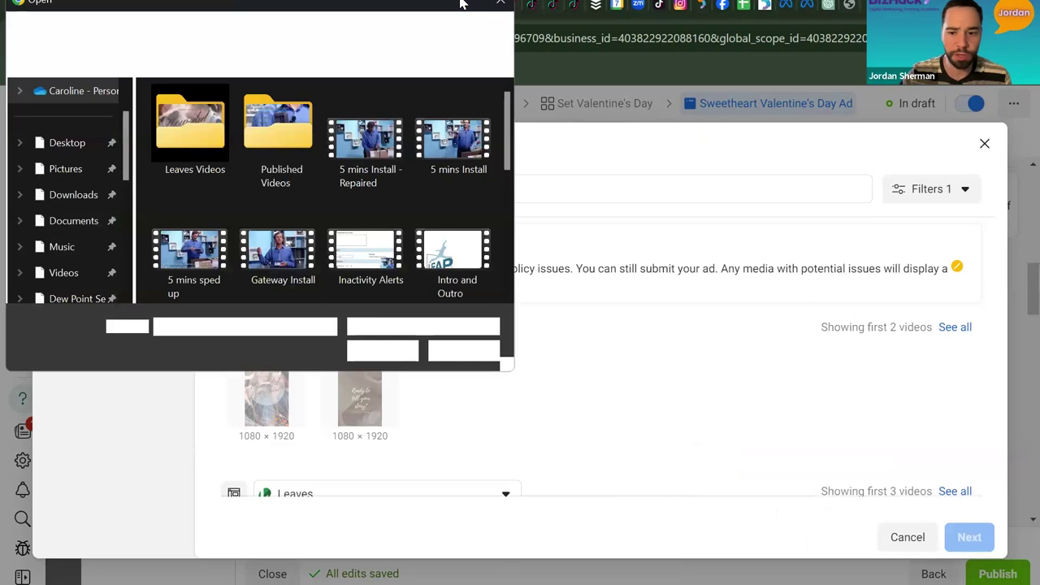
{"action": "left_click", "coordinate": [499, 5]}
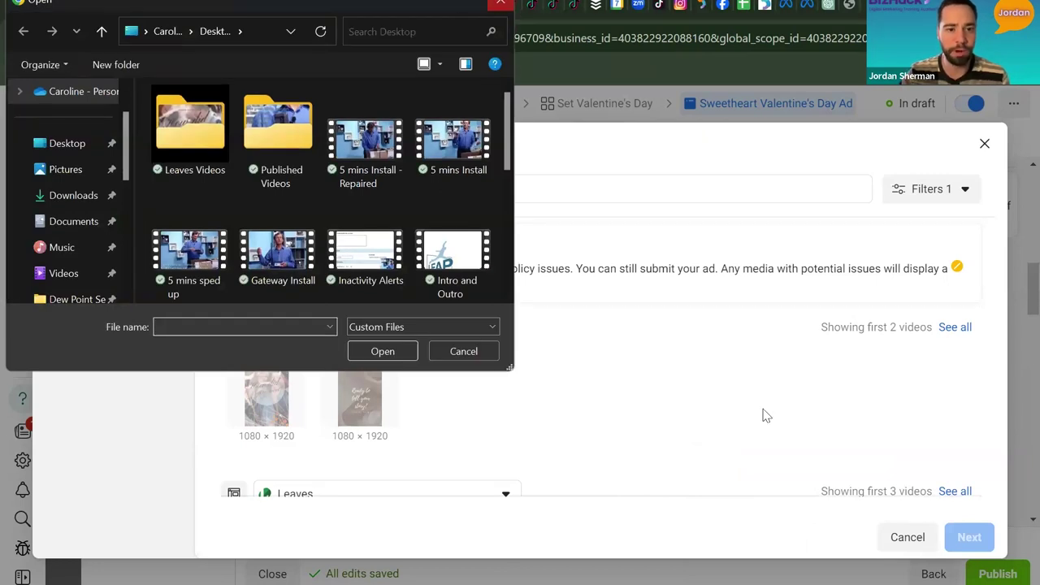
{"action": "scroll", "coordinate": [894, 553], "scroll_direction": "down", "scroll_amount": 1}
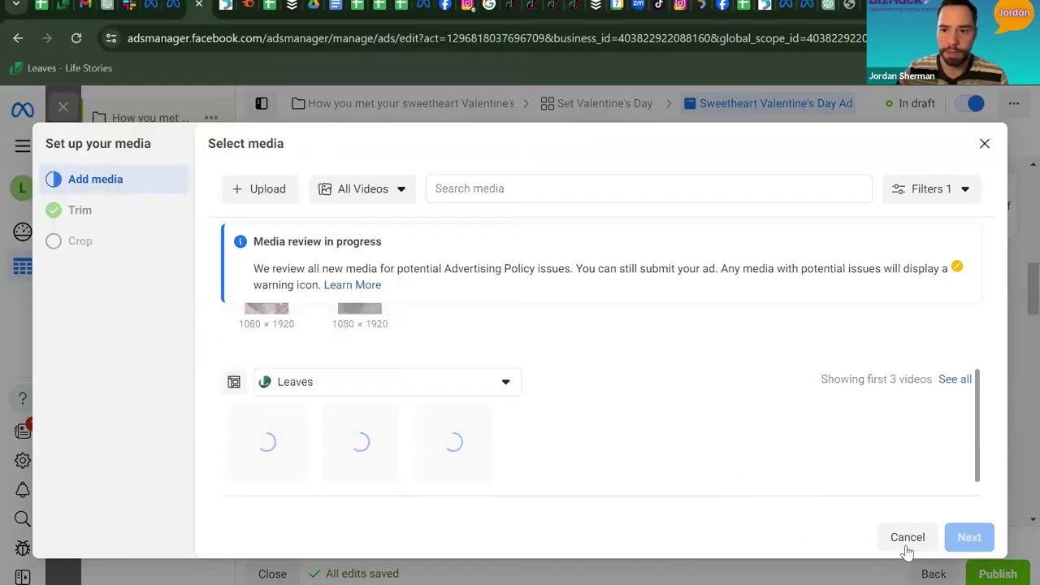
{"action": "left_click", "coordinate": [907, 548]}
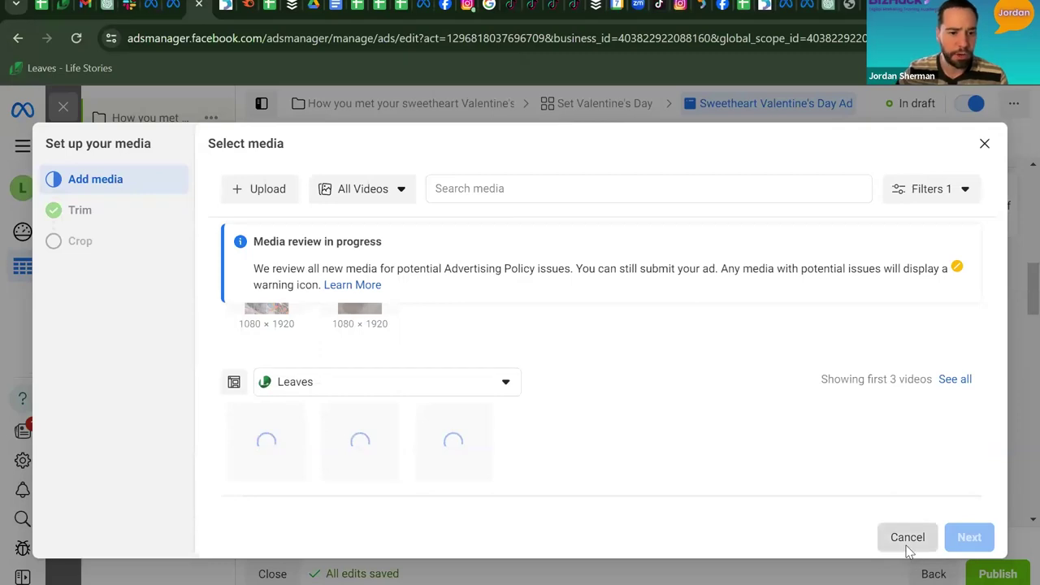
Replace the ad's primary text with "Tell your sweetheart you love them this Valentine's Day with the story of how you met.".
{"action": "scroll", "coordinate": [754, 378], "scroll_direction": "down", "scroll_amount": 5}
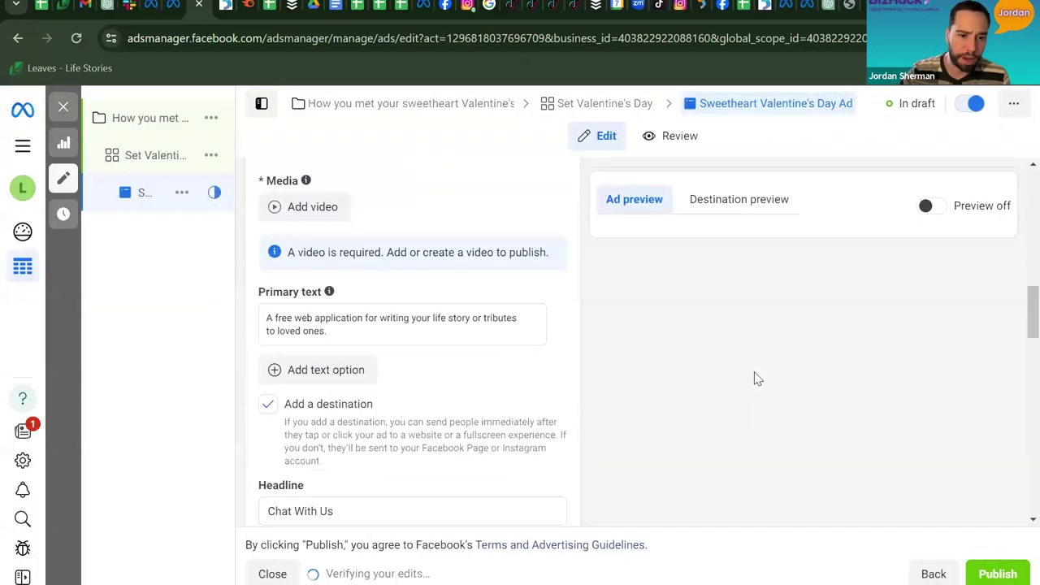
{"action": "scroll", "coordinate": [755, 378], "scroll_direction": "down", "scroll_amount": 1}
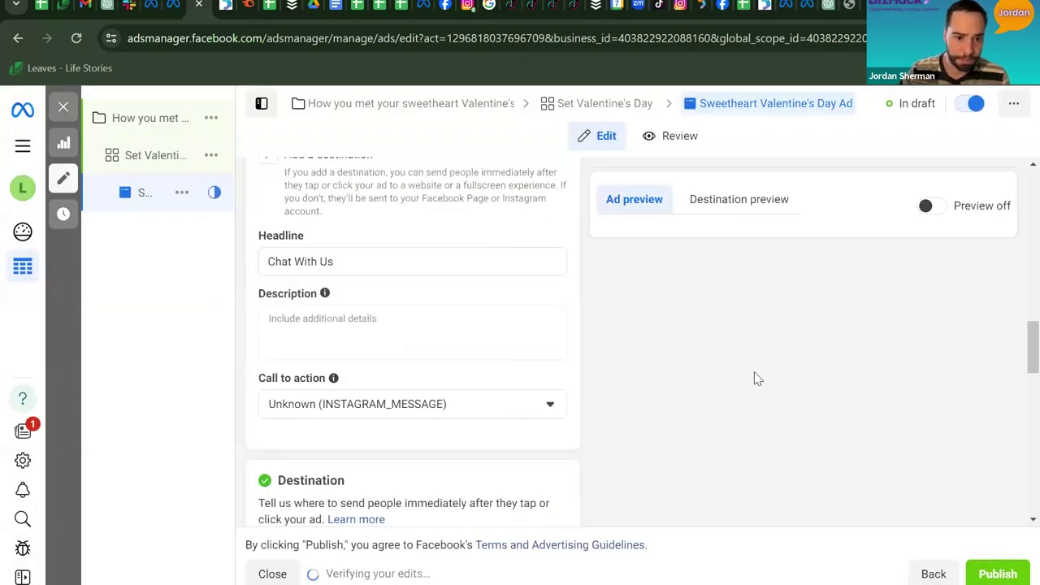
{"action": "scroll", "coordinate": [754, 377], "scroll_direction": "down", "scroll_amount": 5}
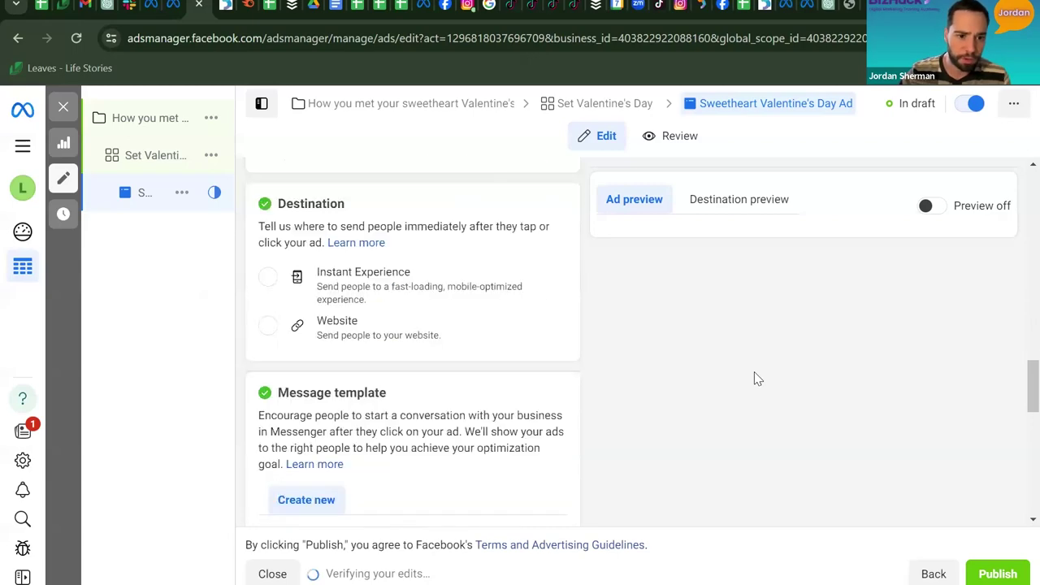
{"action": "scroll", "coordinate": [755, 378], "scroll_direction": "up", "scroll_amount": 5}
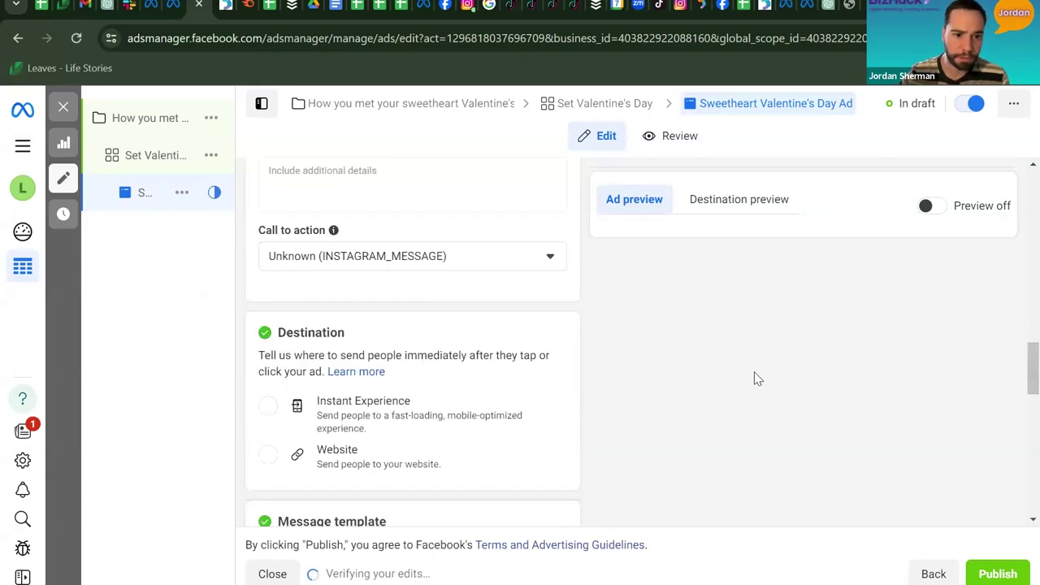
{"action": "scroll", "coordinate": [755, 378], "scroll_direction": "up", "scroll_amount": 3}
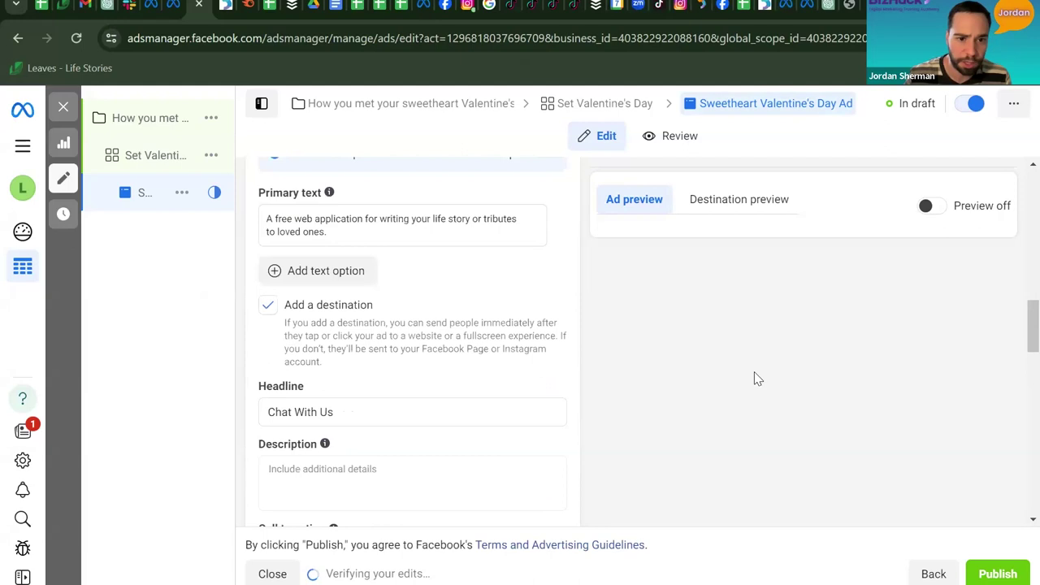
{"action": "scroll", "coordinate": [754, 378], "scroll_direction": "up", "scroll_amount": 1}
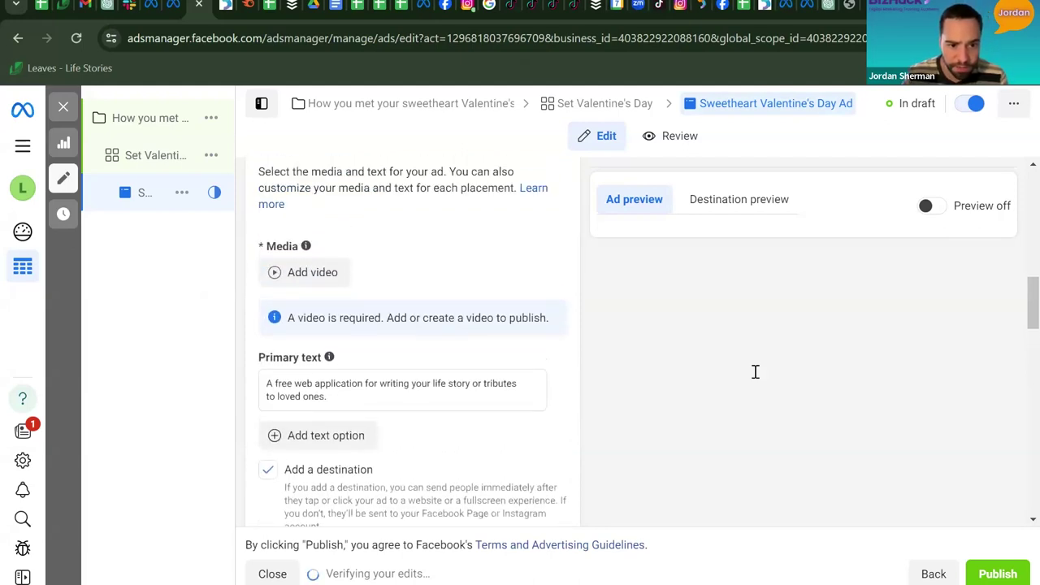
{"action": "left_click", "coordinate": [337, 406]}
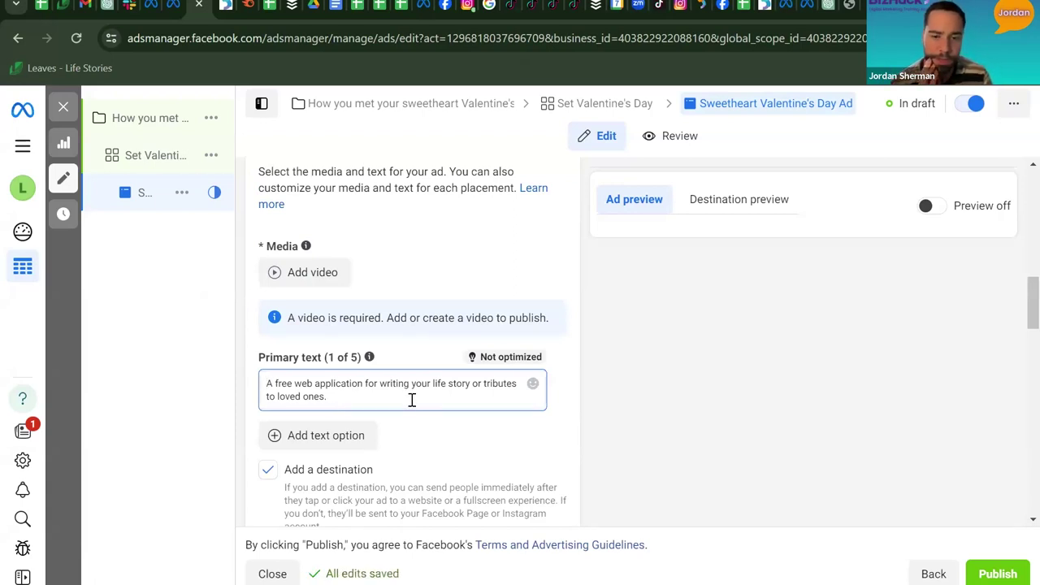
{"action": "left_click", "coordinate": [330, 399]}
{"action": "left_click_drag", "start_coordinate": [330, 398], "coordinate": [254, 385]}
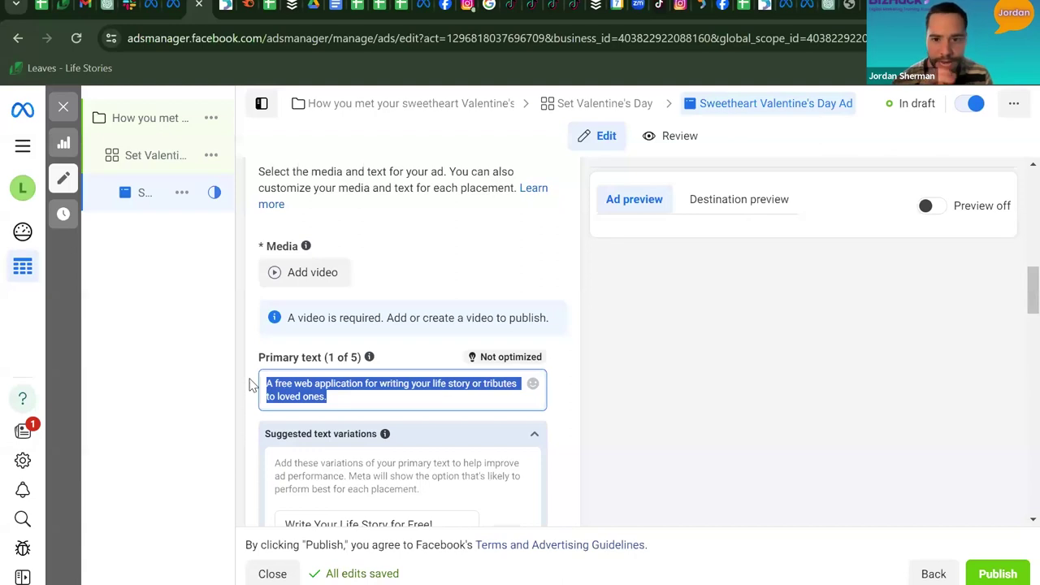
{"action": "type", "text": "Te"}
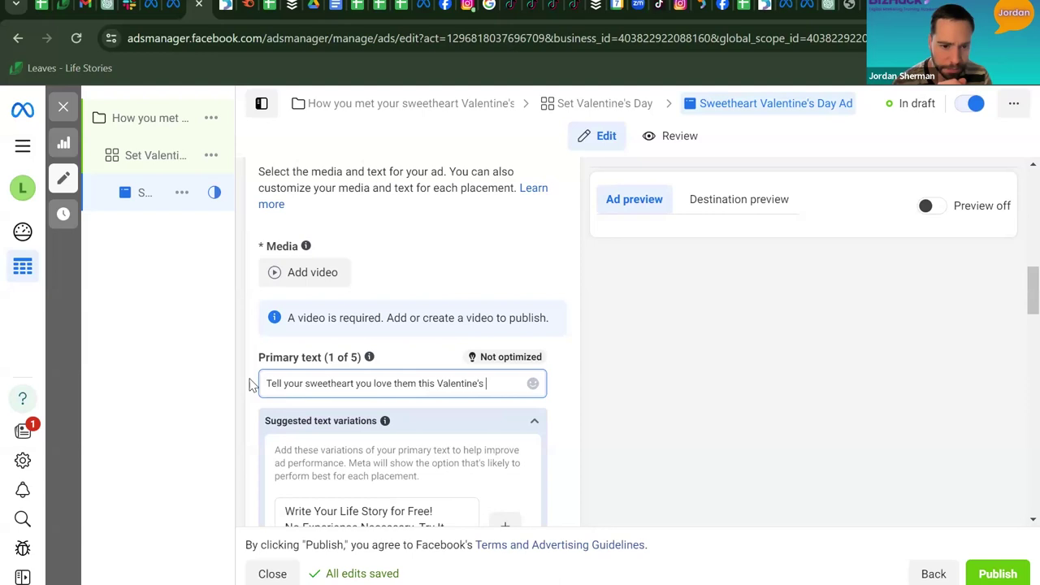
{"action": "type", "text": "the "}
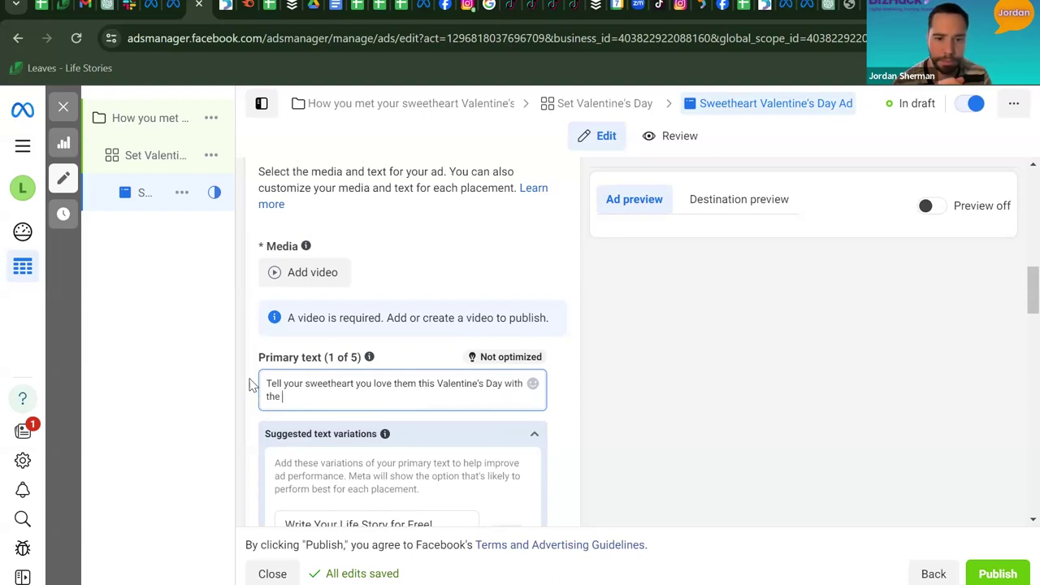
{"action": "type", "text": "stor"}
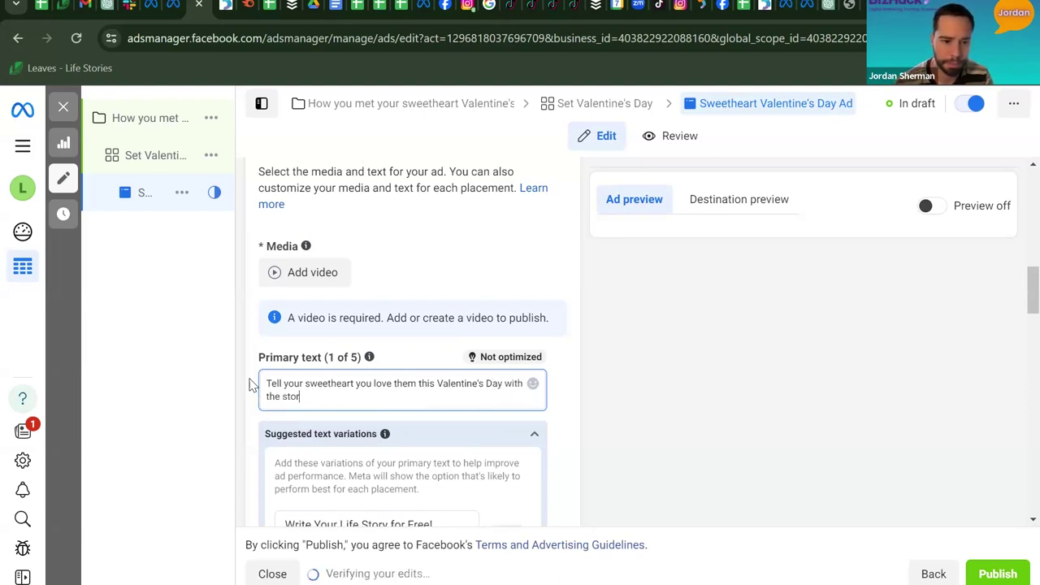
{"action": "type", "text": "y of how you "}
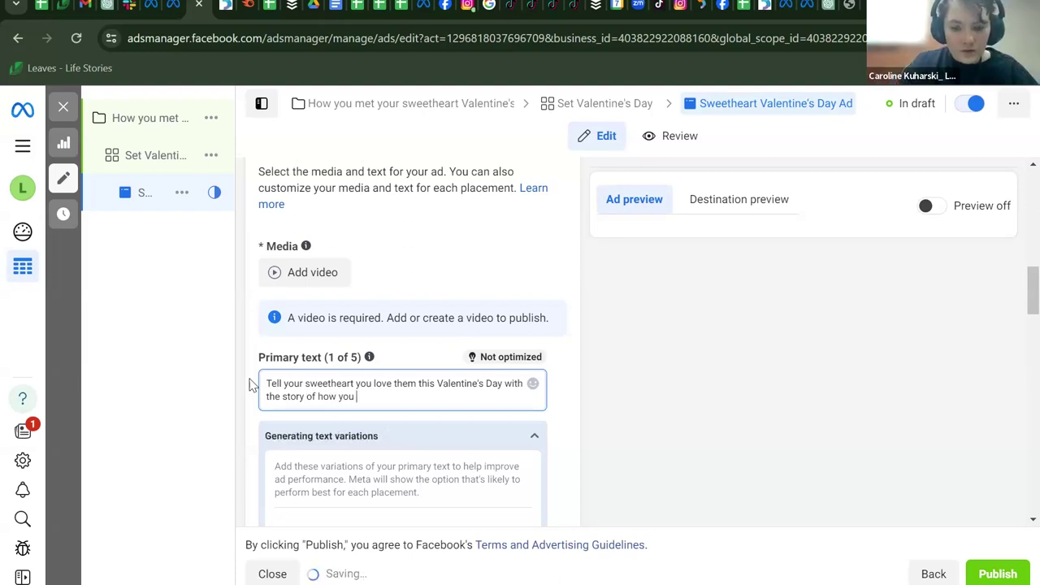
{"action": "type", "text": "met."}
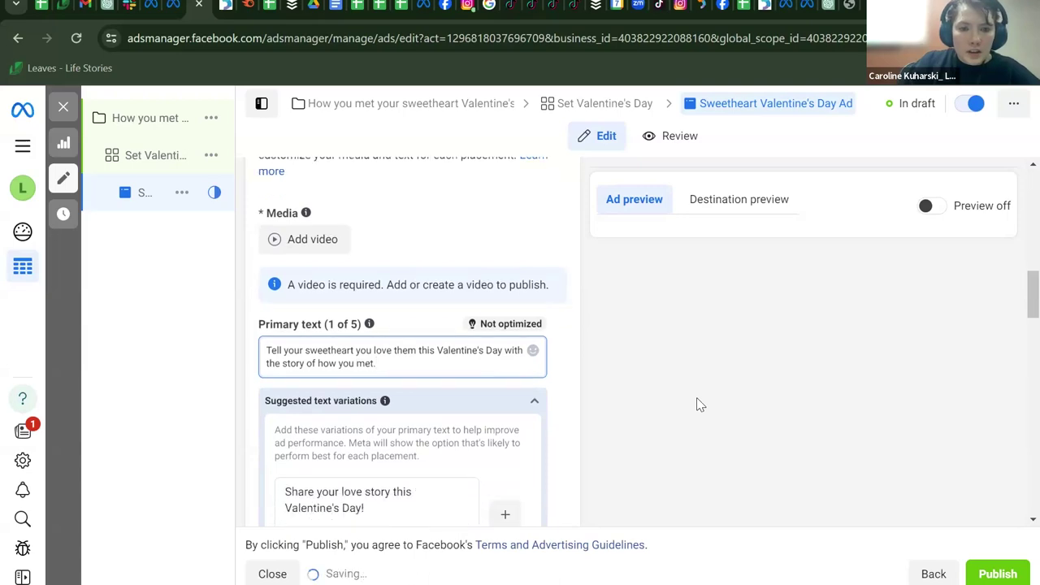
{"action": "scroll", "coordinate": [697, 397], "scroll_direction": "up", "scroll_amount": 6}
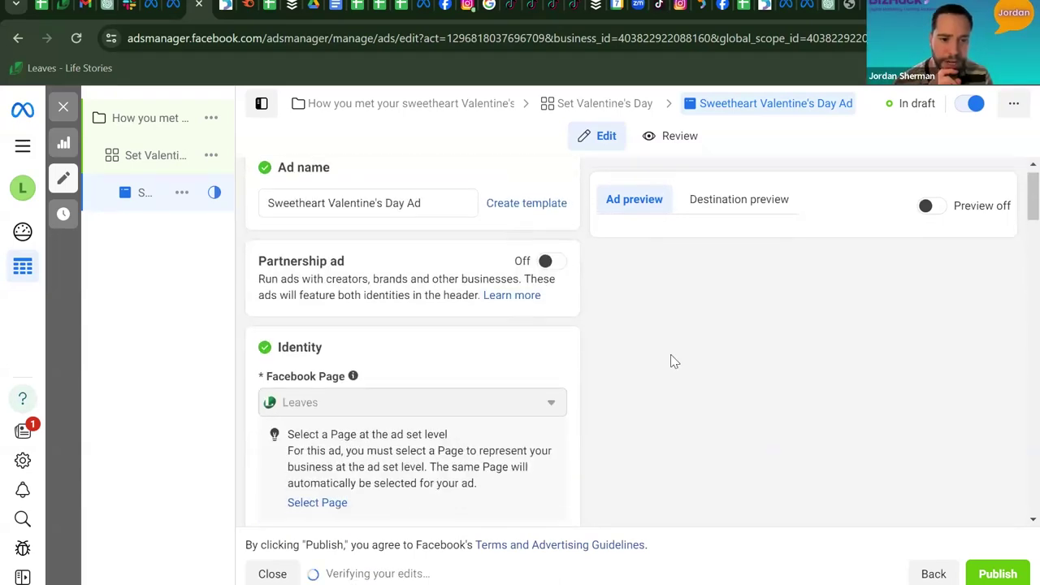
Review the ad creative settings and read through the suggested variations of the primary text.
{"action": "scroll", "coordinate": [671, 361], "scroll_direction": "down", "scroll_amount": 5}
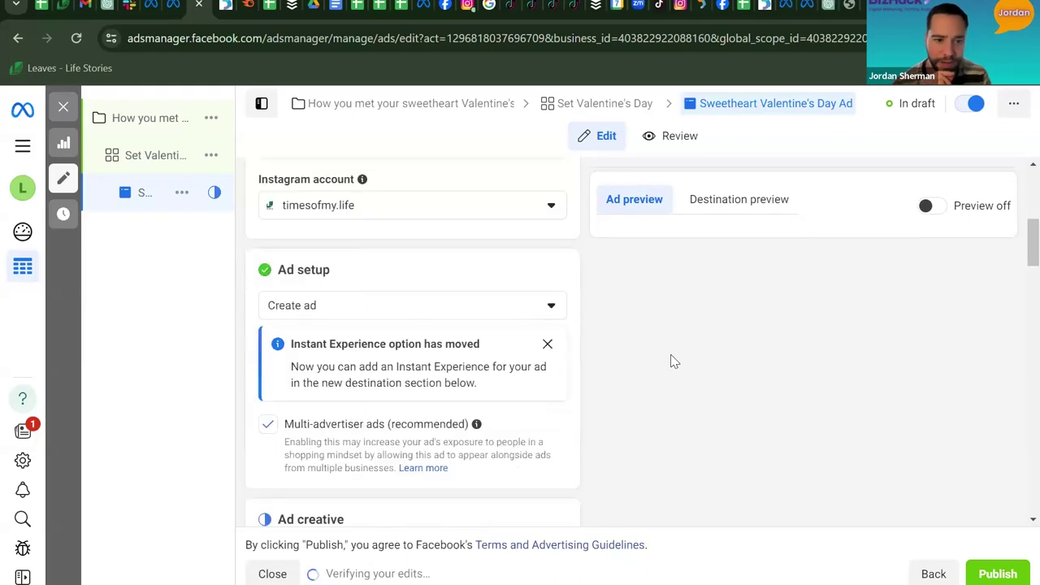
{"action": "scroll", "coordinate": [672, 361], "scroll_direction": "up", "scroll_amount": 2}
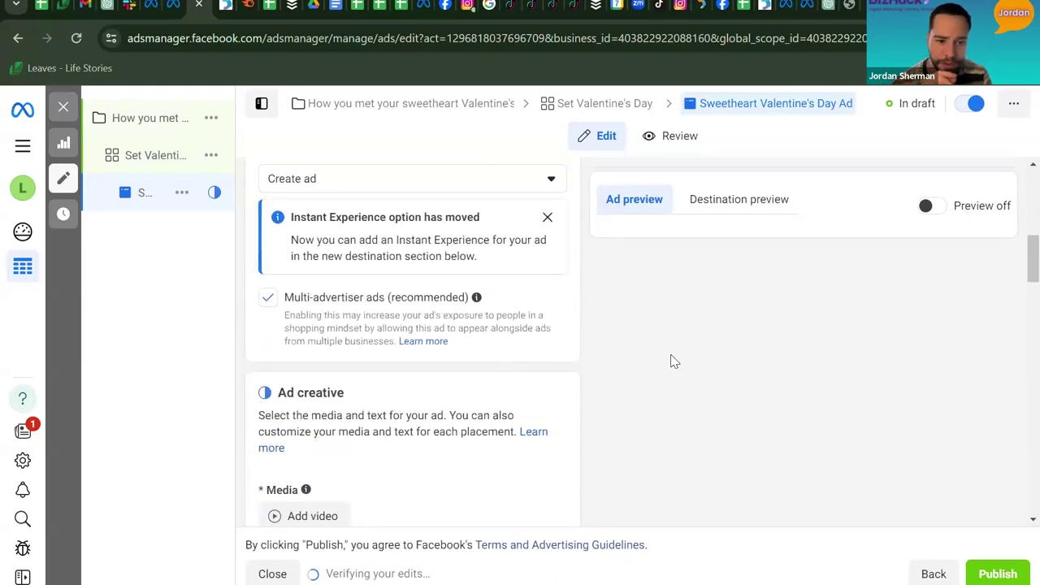
{"action": "scroll", "coordinate": [672, 360], "scroll_direction": "up", "scroll_amount": 2}
{"action": "scroll", "coordinate": [671, 361], "scroll_direction": "down", "scroll_amount": 6}
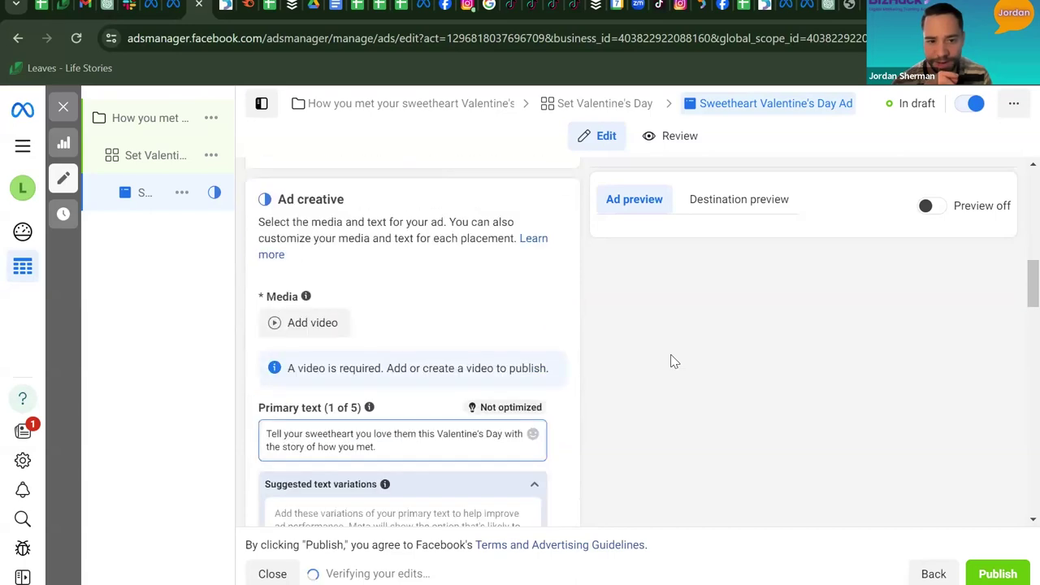
{"action": "scroll", "coordinate": [671, 361], "scroll_direction": "down", "scroll_amount": 3}
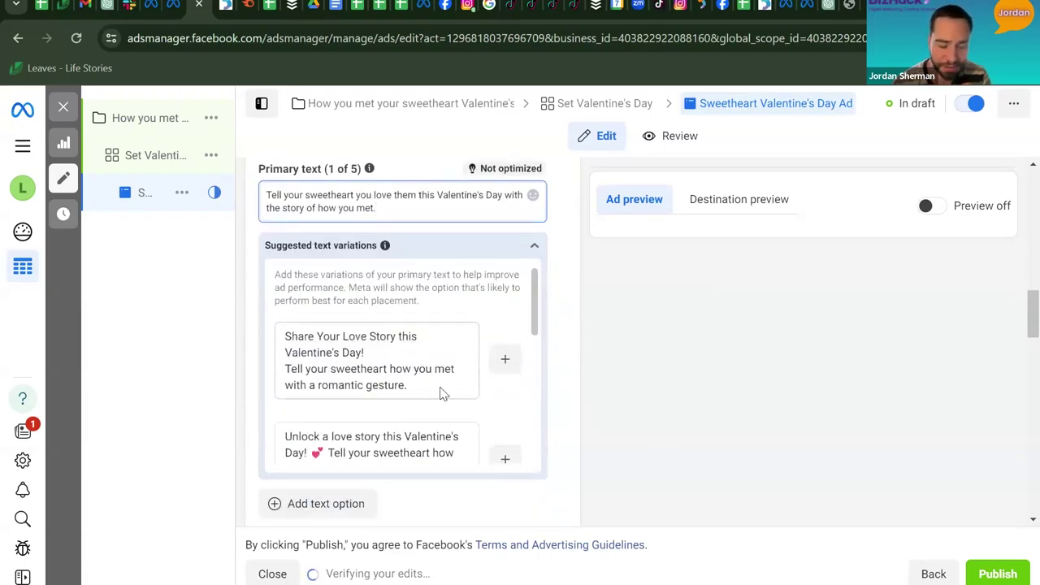
{"action": "scroll", "coordinate": [441, 389], "scroll_direction": "down", "scroll_amount": 1}
{"action": "scroll", "coordinate": [443, 395], "scroll_direction": "down", "scroll_amount": 2}
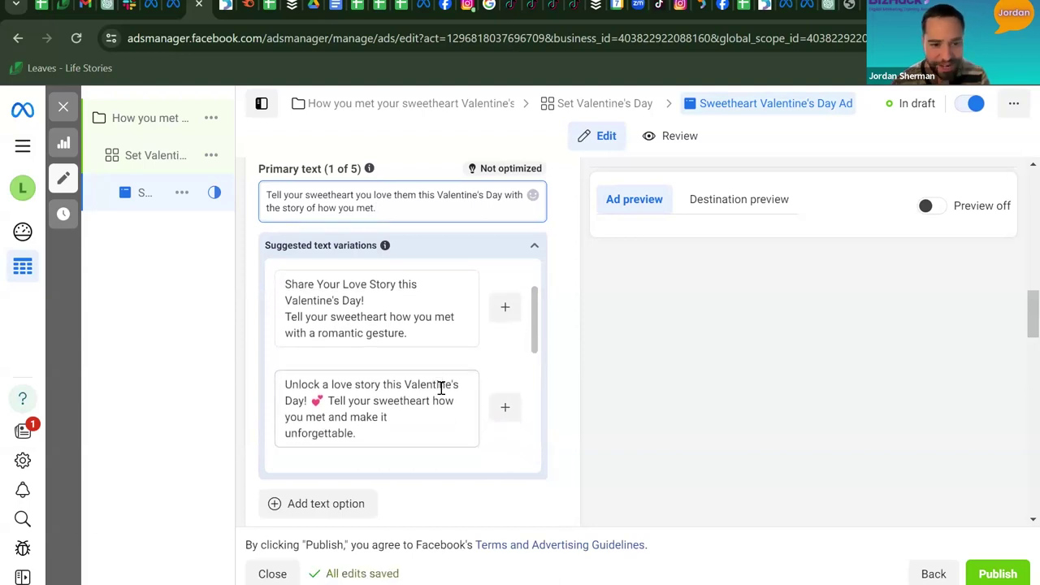
{"action": "scroll", "coordinate": [439, 390], "scroll_direction": "down", "scroll_amount": 2}
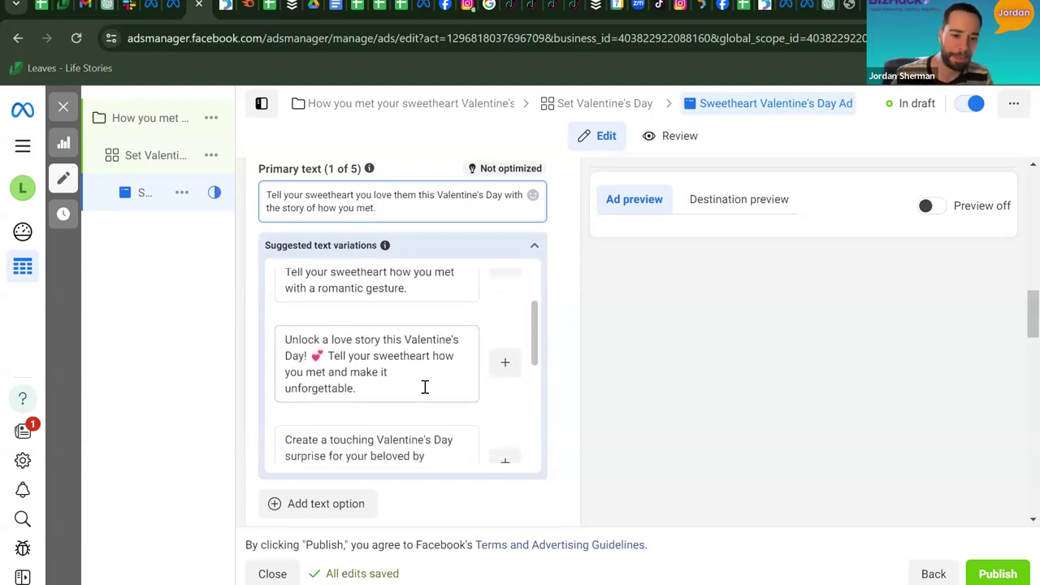
{"action": "scroll", "coordinate": [424, 388], "scroll_direction": "down", "scroll_amount": 3}
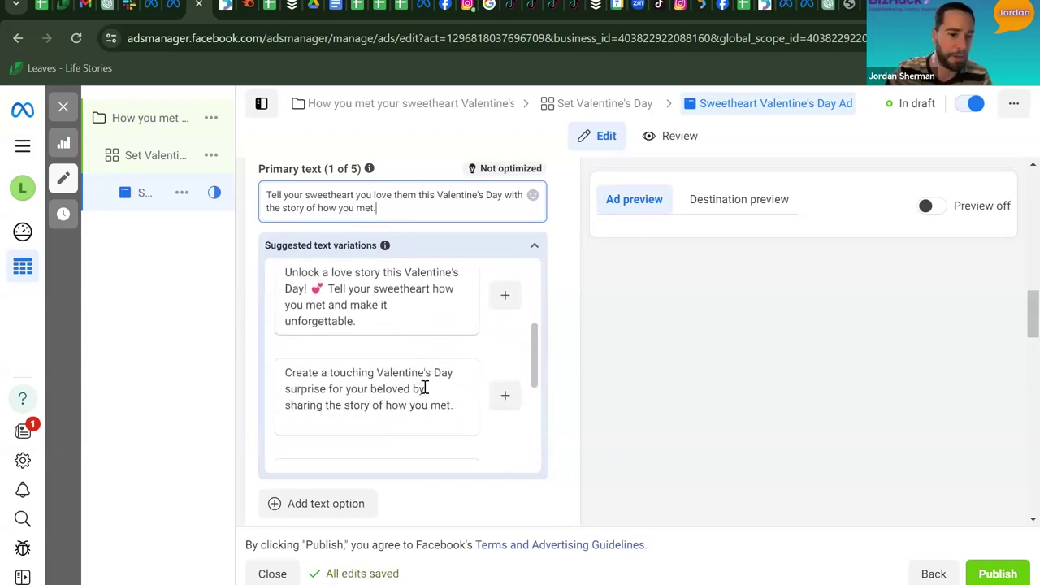
{"action": "scroll", "coordinate": [435, 412], "scroll_direction": "down", "scroll_amount": 2}
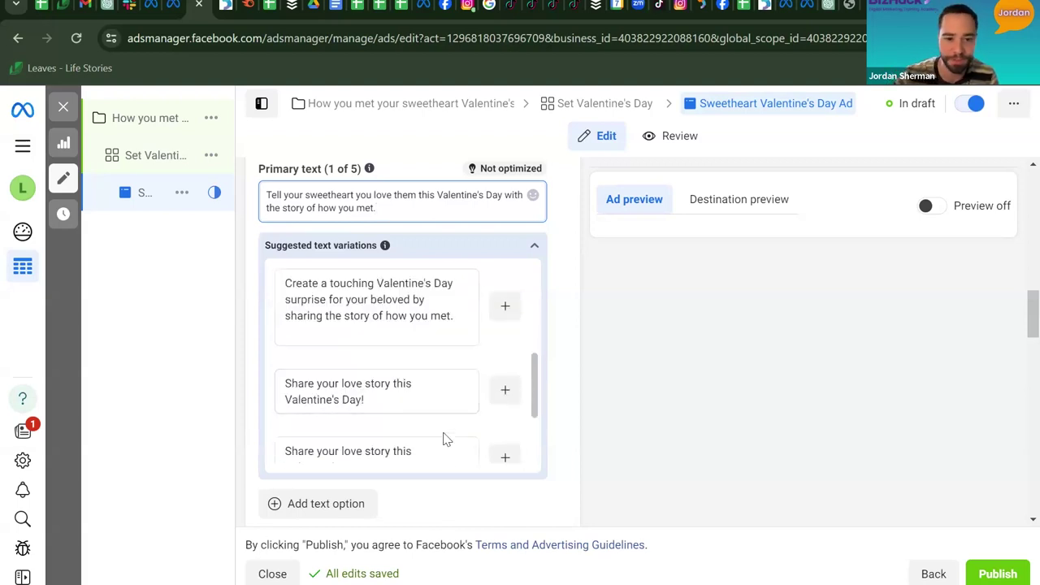
{"action": "scroll", "coordinate": [446, 439], "scroll_direction": "down", "scroll_amount": 4}
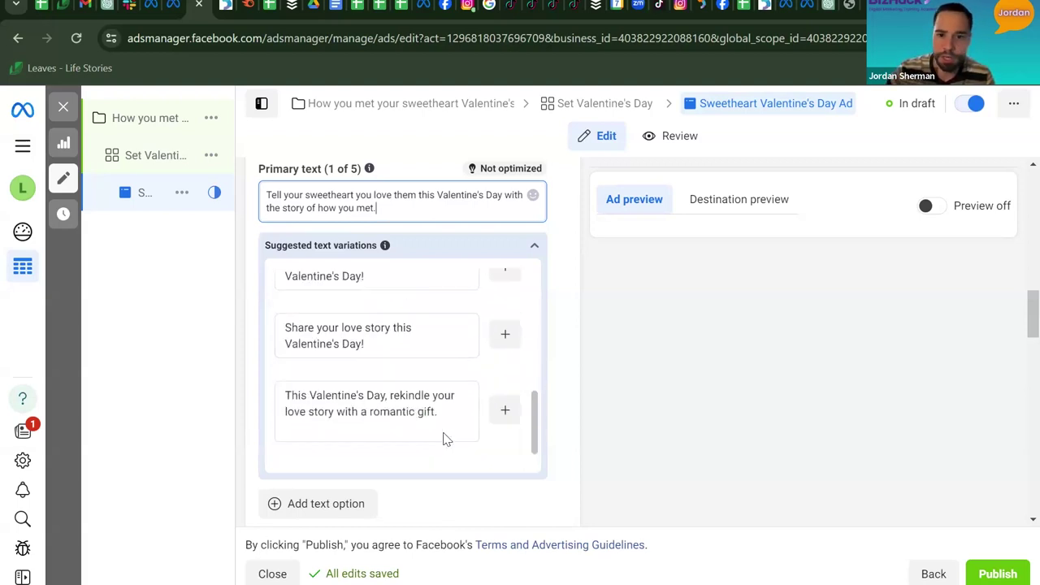
{"action": "scroll", "coordinate": [455, 427], "scroll_direction": "up", "scroll_amount": 3}
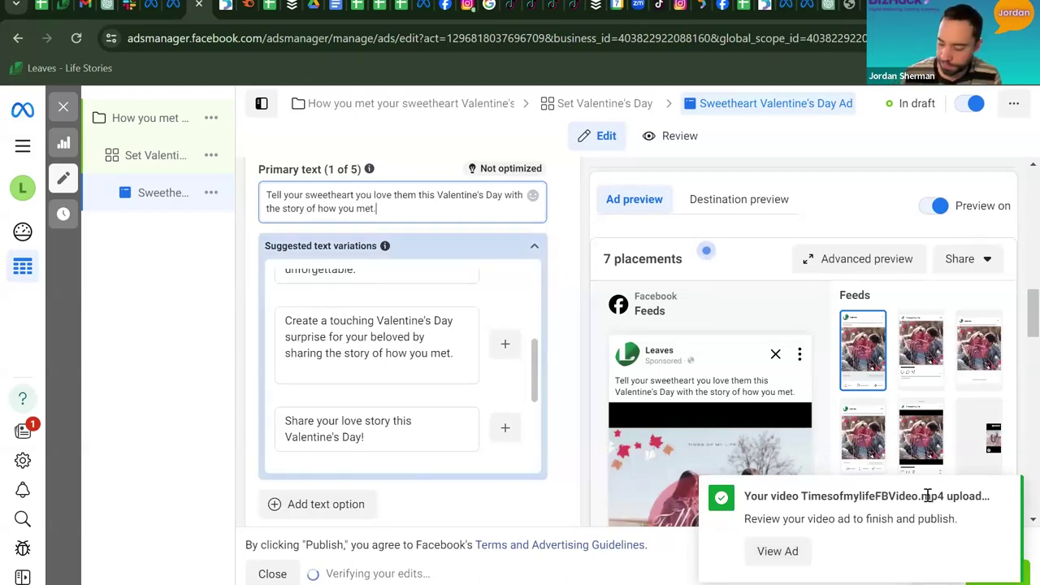
Dismiss the video upload notification and look over the remaining suggested text variations beside the ad preview.
{"action": "left_click", "coordinate": [827, 470]}
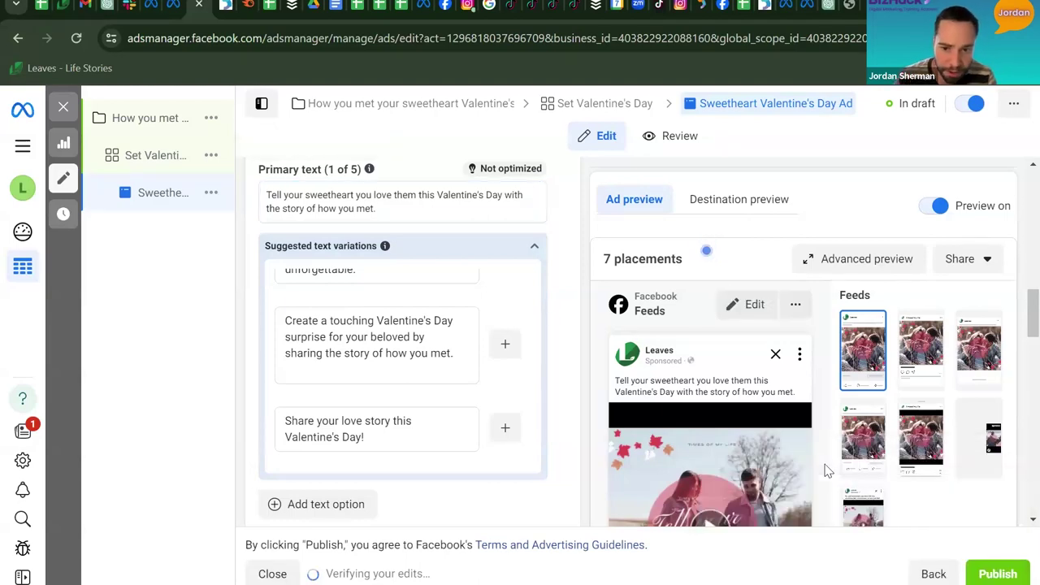
{"action": "scroll", "coordinate": [1004, 386], "scroll_direction": "down", "scroll_amount": 1}
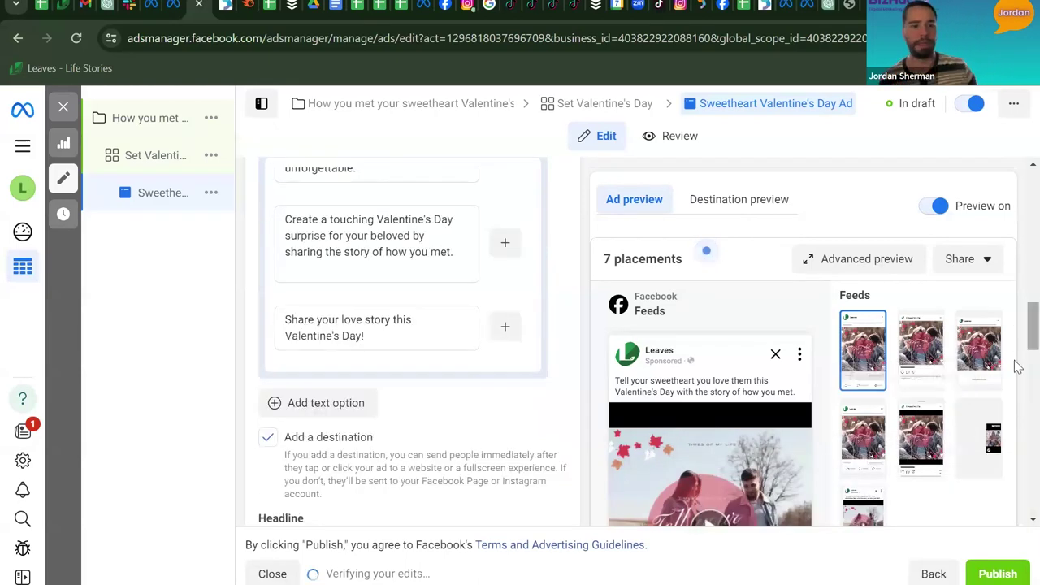
{"action": "scroll", "coordinate": [1018, 368], "scroll_direction": "down", "scroll_amount": 2}
{"action": "scroll", "coordinate": [1014, 325], "scroll_direction": "up", "scroll_amount": 3}
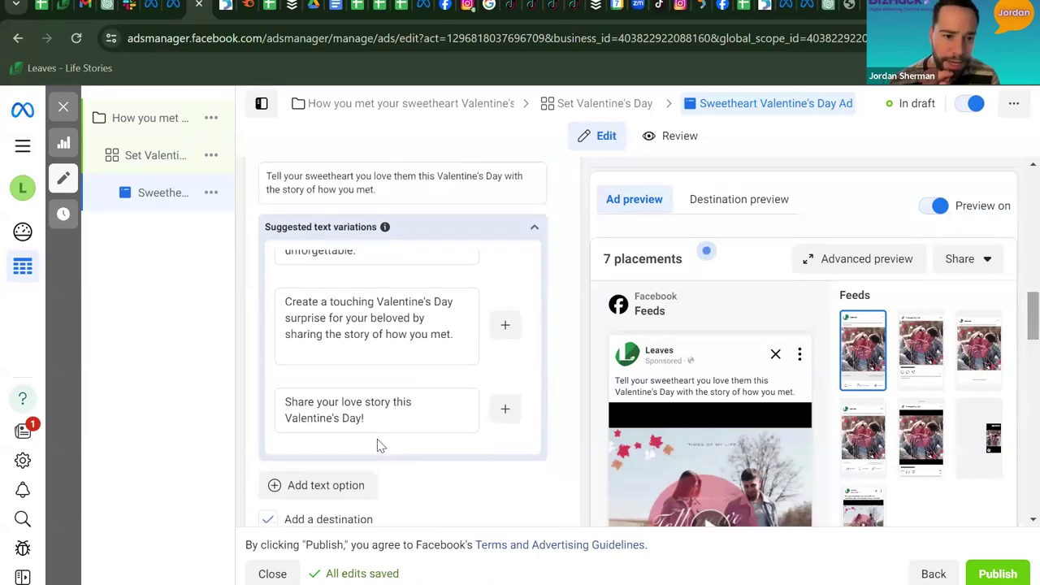
{"action": "scroll", "coordinate": [377, 439], "scroll_direction": "down", "scroll_amount": 2}
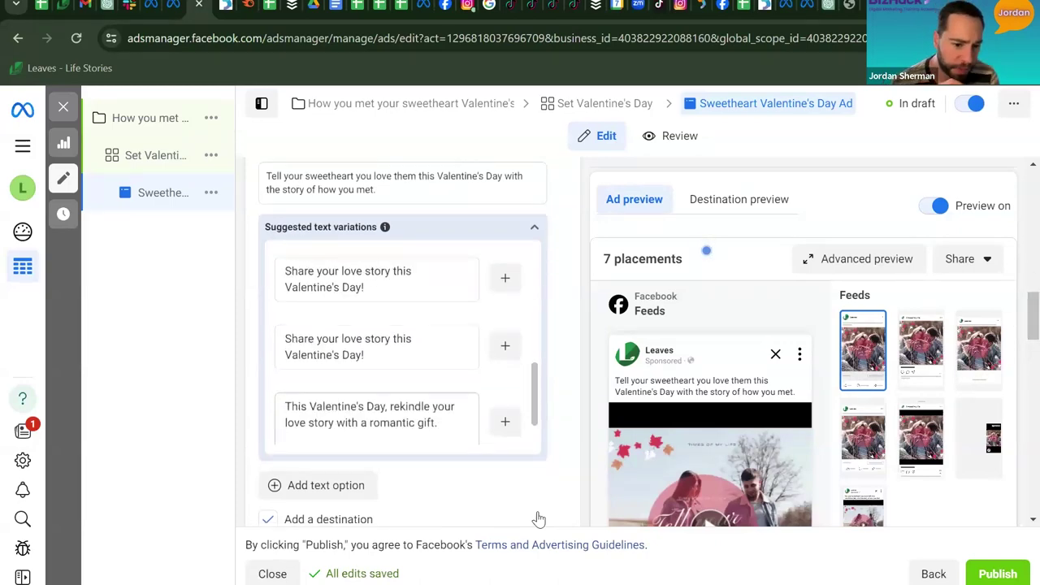
Replace the ad's headline with "Start Your Story".
{"action": "scroll", "coordinate": [538, 518], "scroll_direction": "down", "scroll_amount": 3}
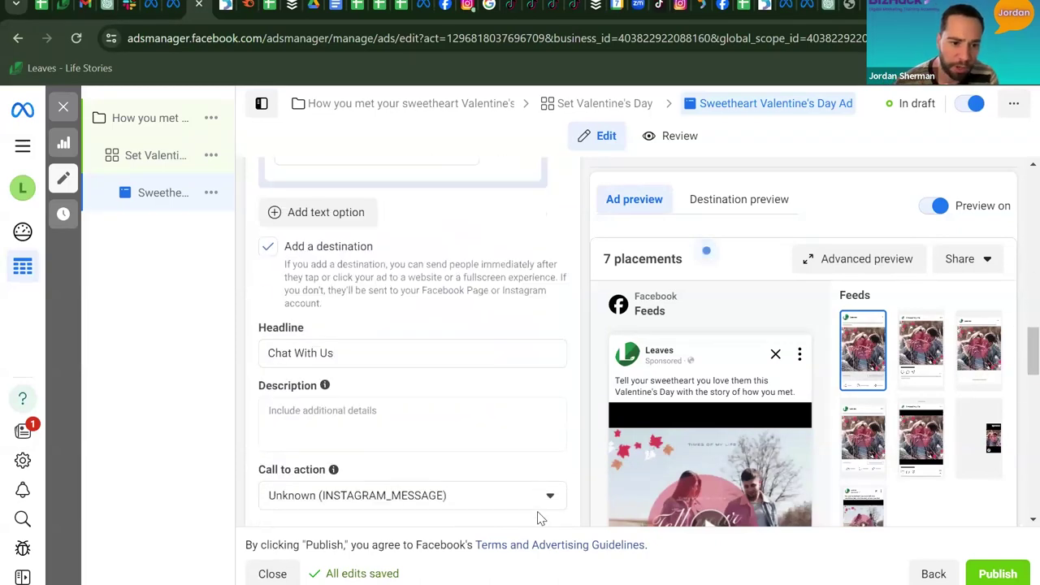
{"action": "scroll", "coordinate": [541, 517], "scroll_direction": "down", "scroll_amount": 1}
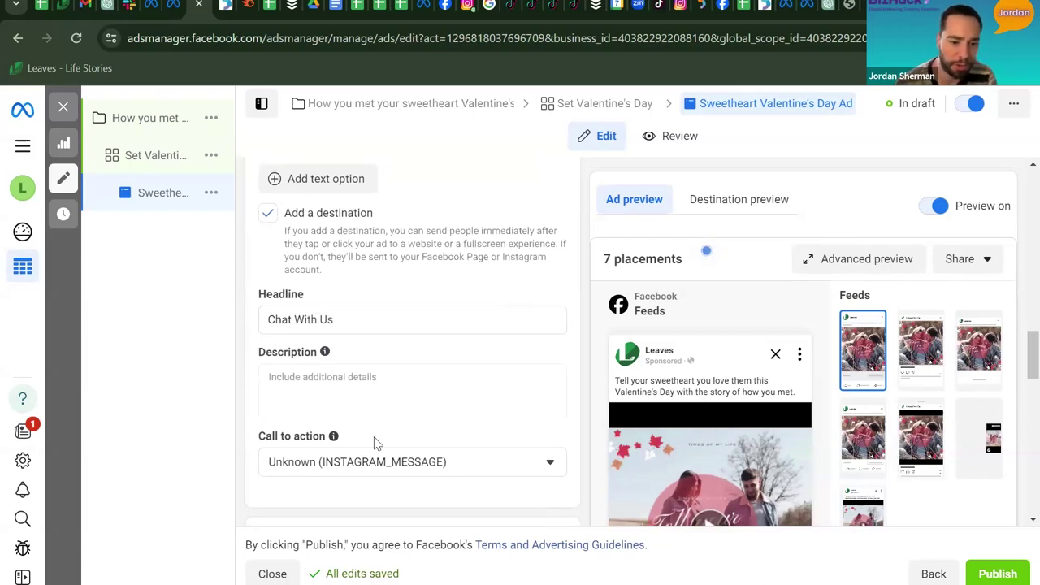
{"action": "left_click", "coordinate": [359, 322]}
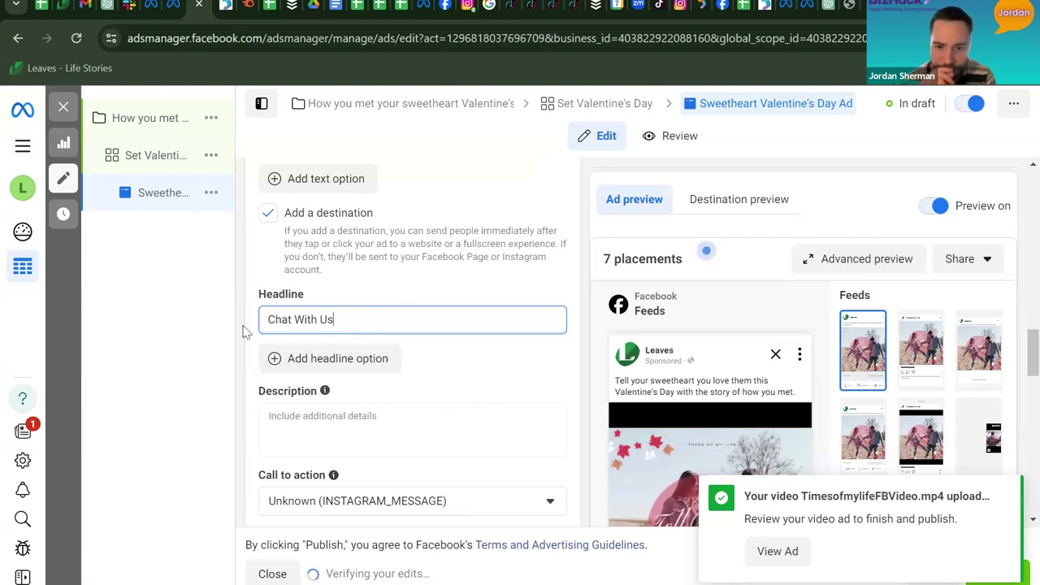
{"action": "key", "text": "ctrl+shift+Left"}
{"action": "key", "text": "ctrl+shift+Left"}
{"action": "key", "text": "ctrl+shift+Left"}
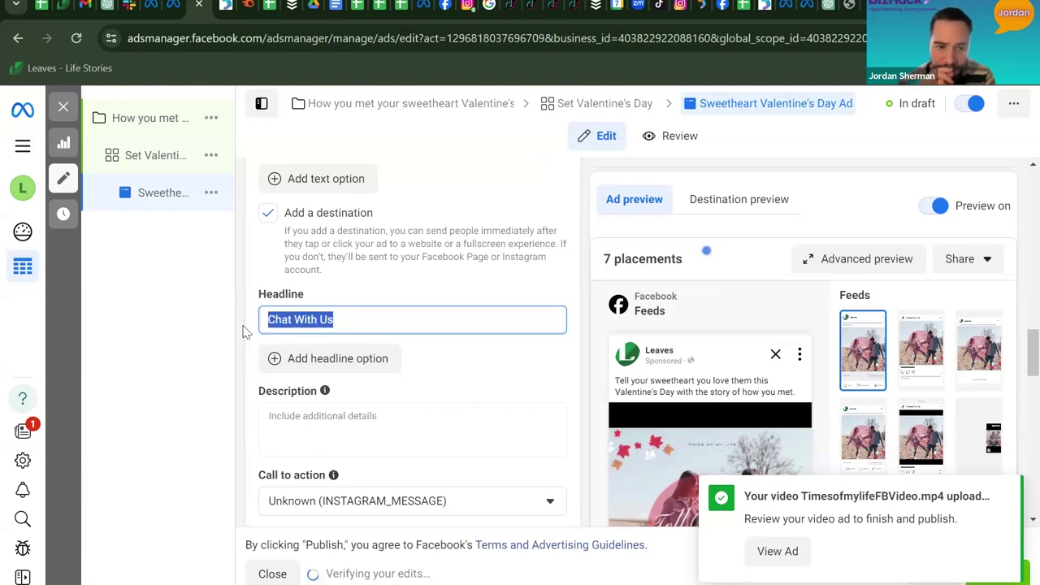
{"action": "type", "text": "Start Your Story"}
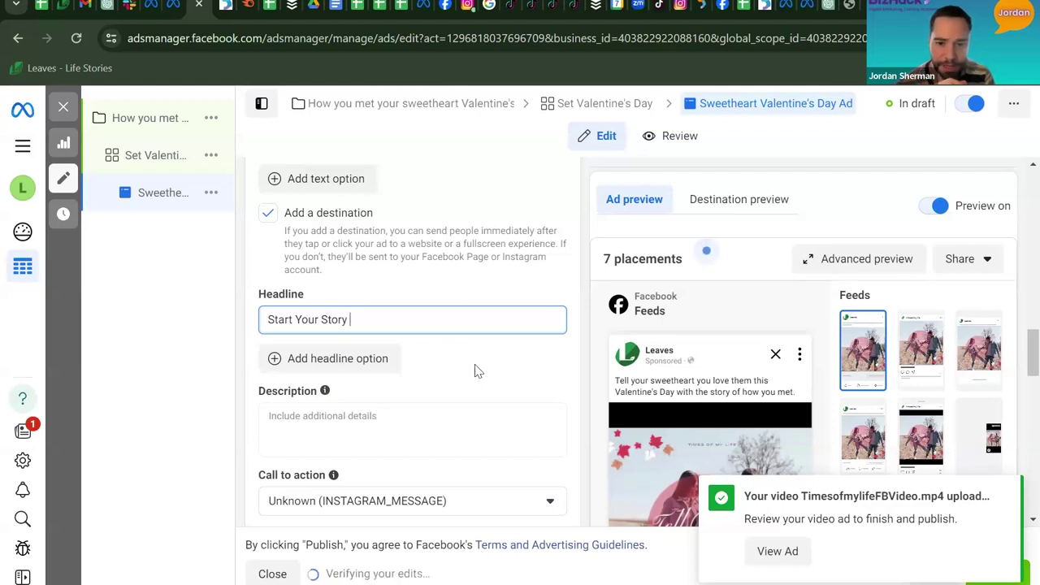
Enter the ad description "Cheaper than a greeting card and sooo much cooler! Send your loved one a Video of your love story.".
{"action": "scroll", "coordinate": [478, 371], "scroll_direction": "down", "scroll_amount": 1}
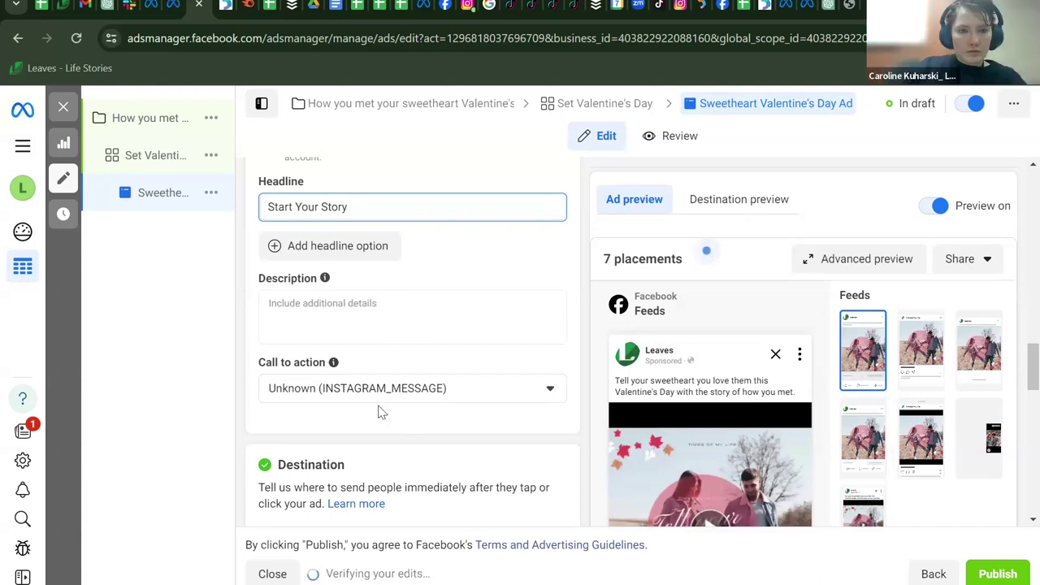
{"action": "left_click", "coordinate": [375, 301]}
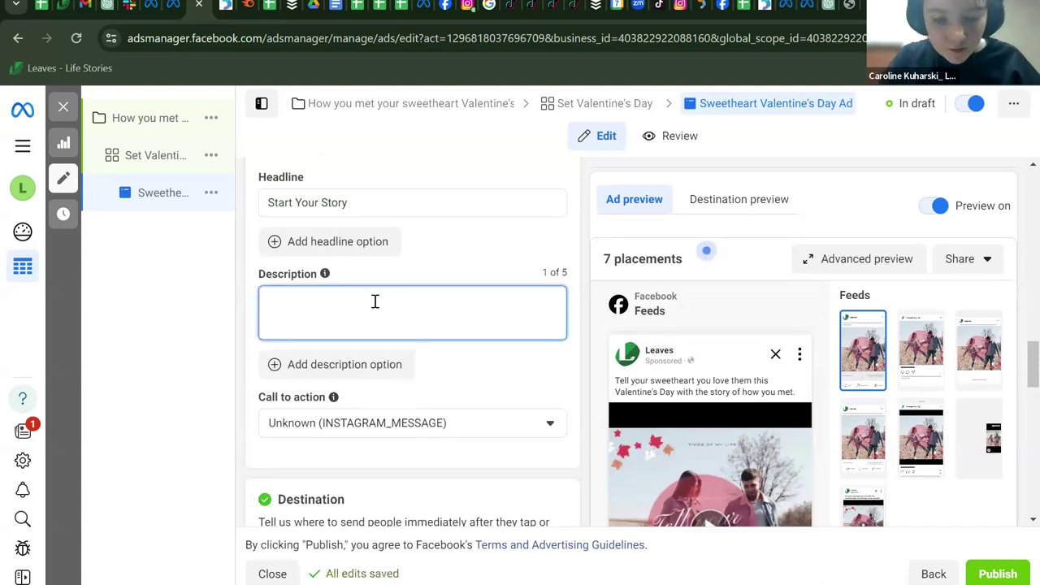
{"action": "type", "text": "Cheaper tha"}
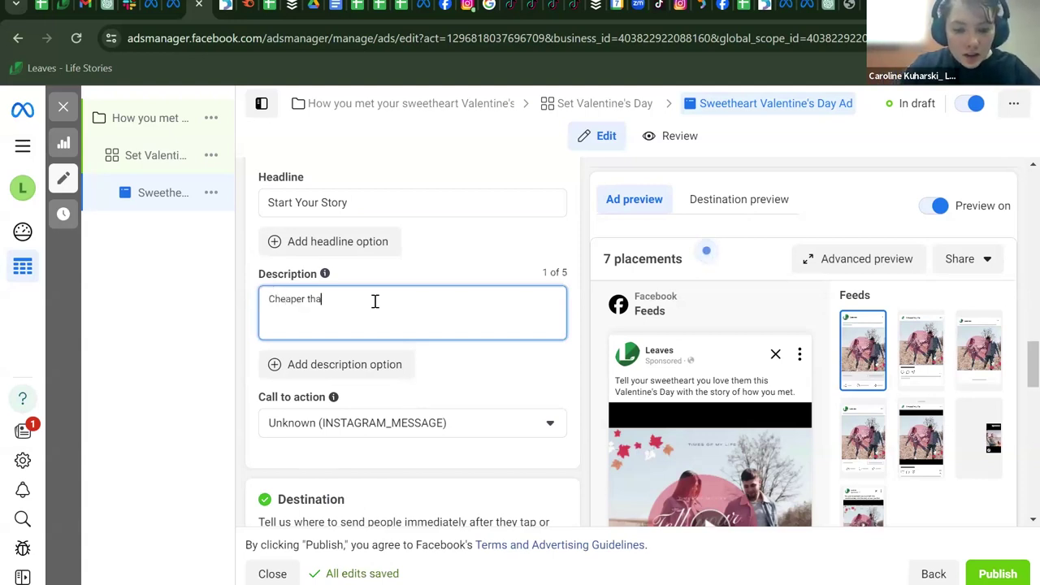
{"action": "type", "text": "n a greeting card a"}
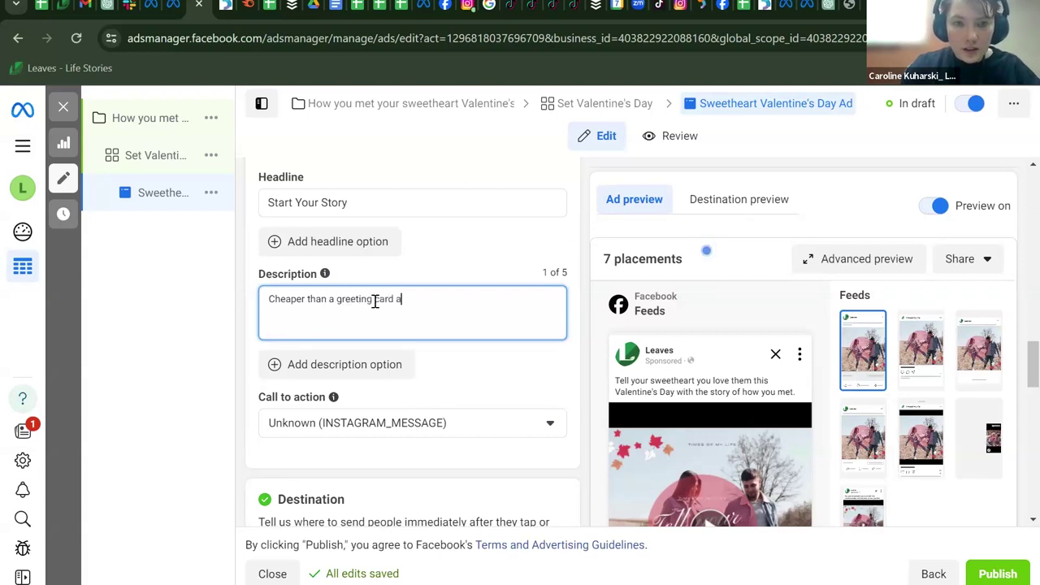
{"action": "type", "text": "nd sooo m"}
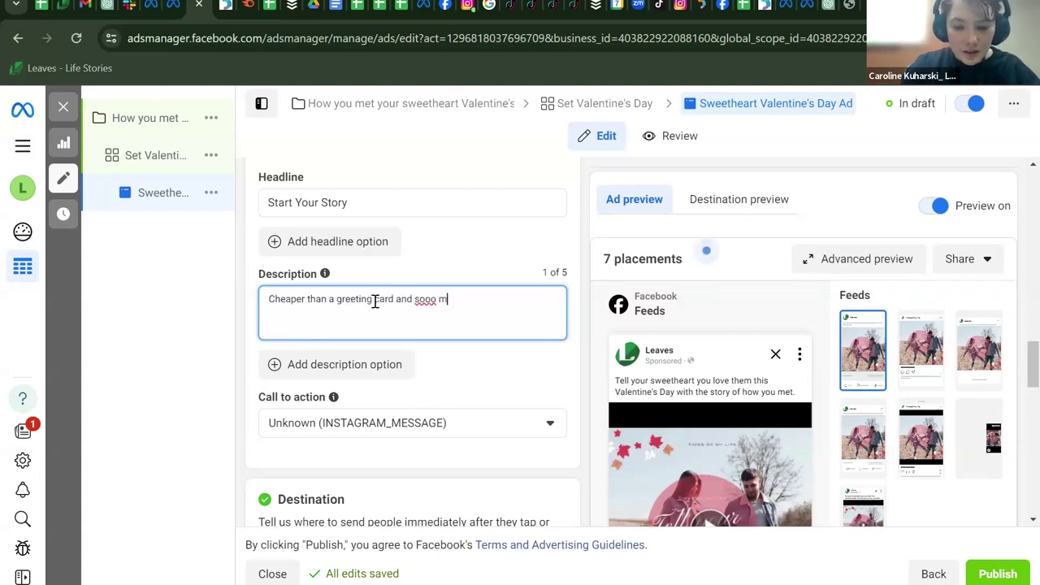
{"action": "type", "text": "uch cooler"}
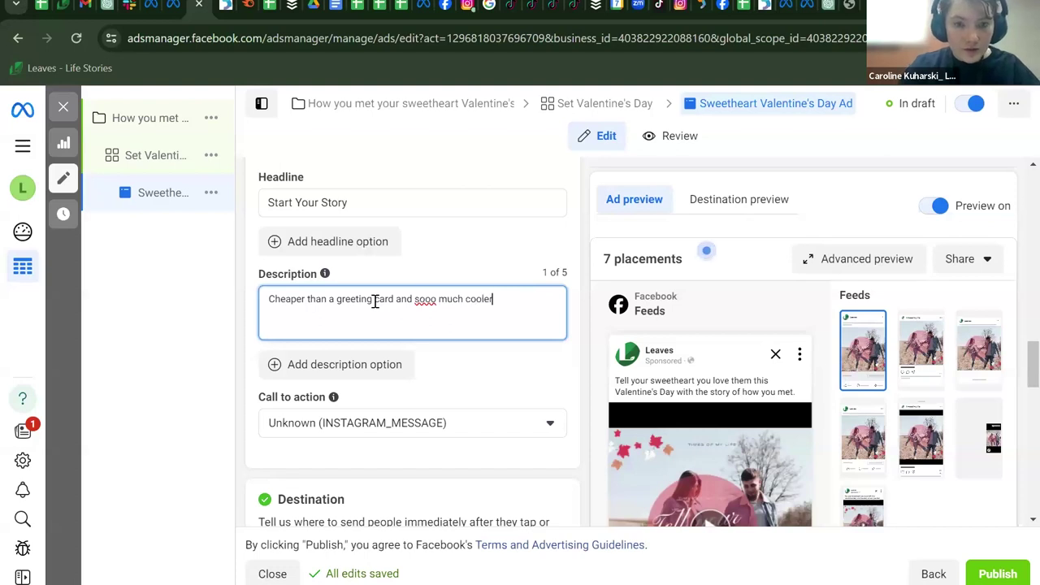
{"action": "type", "text": "! "}
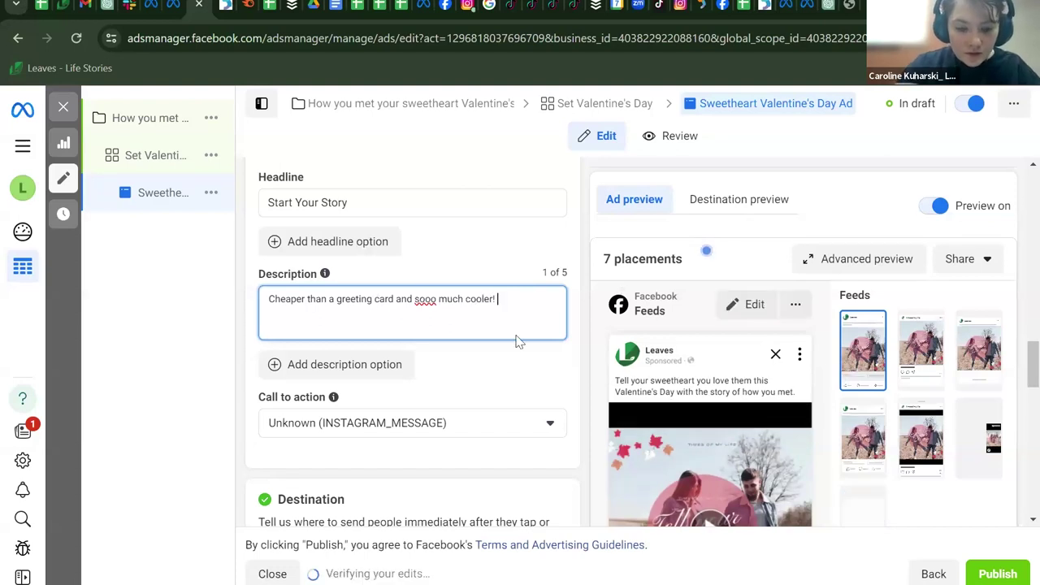
{"action": "type", "text": "Send"}
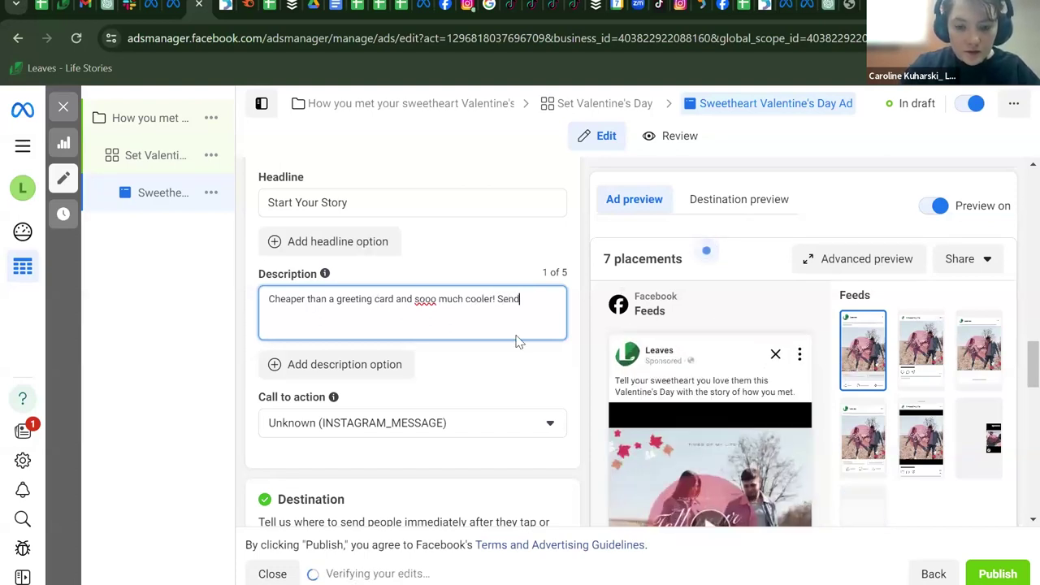
{"action": "type", "text": " your loved one "}
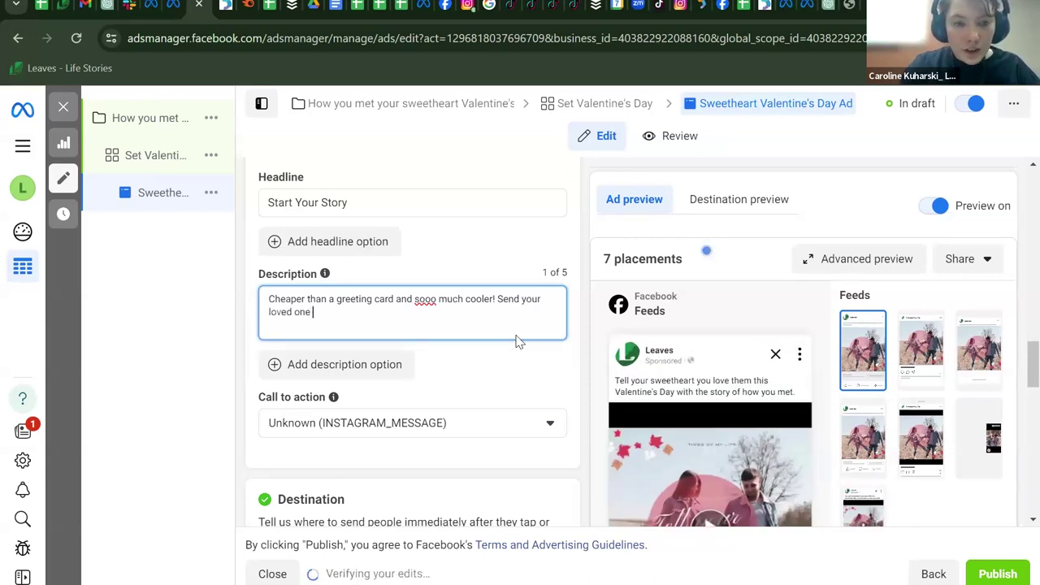
{"action": "type", "text": "an"}
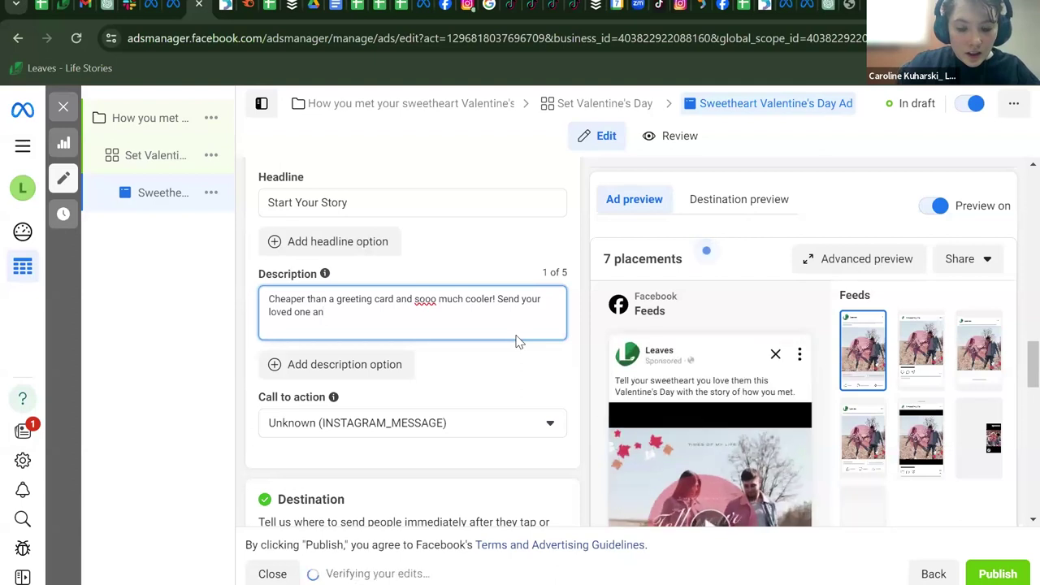
{"action": "key", "text": "BackSpace"}
{"action": "type", "text": "Vid"}
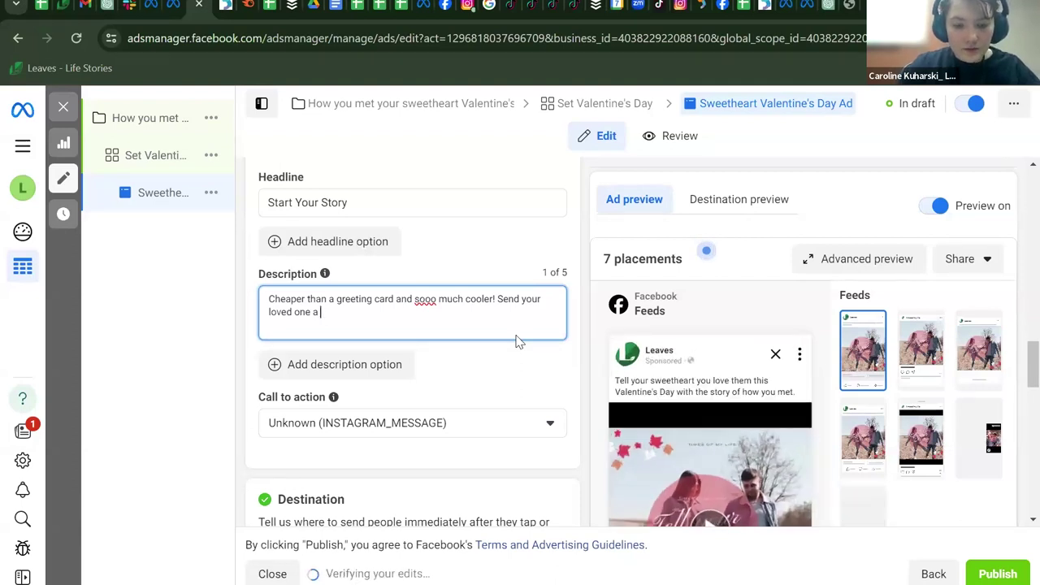
{"action": "type", "text": "eo"}
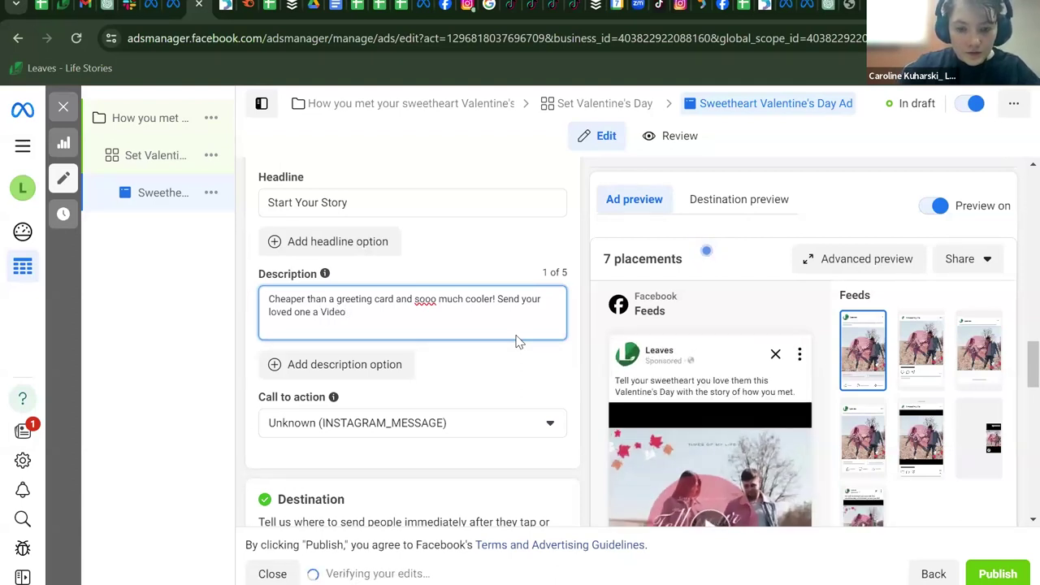
{"action": "type", "text": " o"}
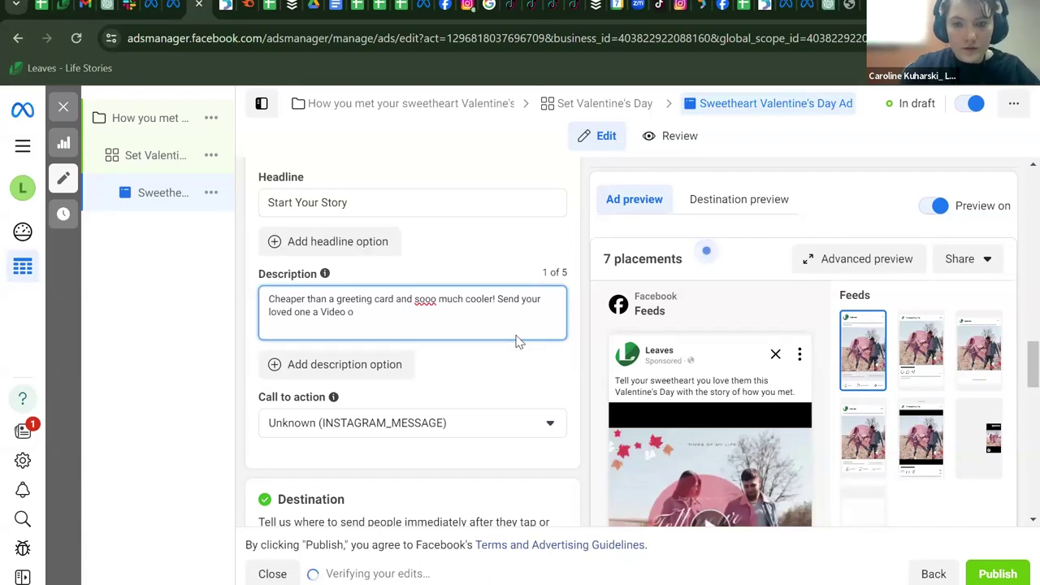
{"action": "type", "text": "f your love story."}
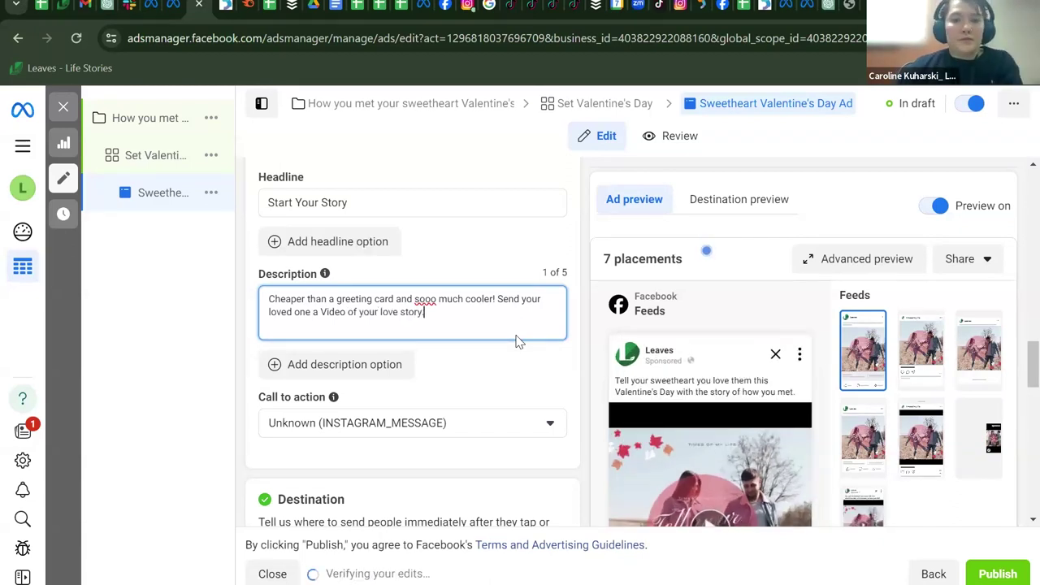
Change the capitalized "Video" in the ad description to lowercase "video".
{"action": "left_click", "coordinate": [325, 312]}
{"action": "key", "text": "BackSpace"}
{"action": "type", "text": "v"}
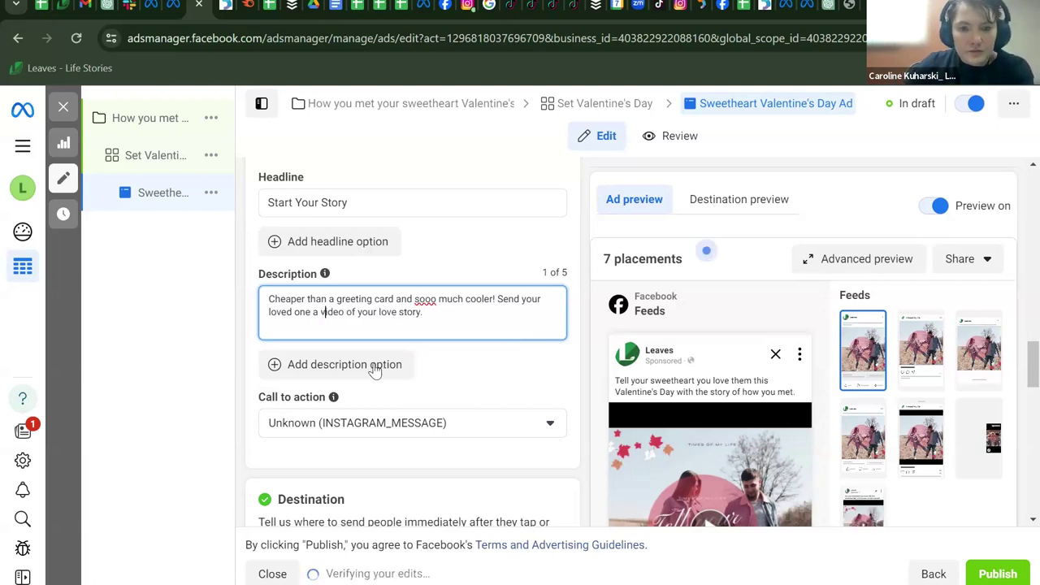
{"action": "scroll", "coordinate": [520, 343], "scroll_direction": "down", "scroll_amount": 1}
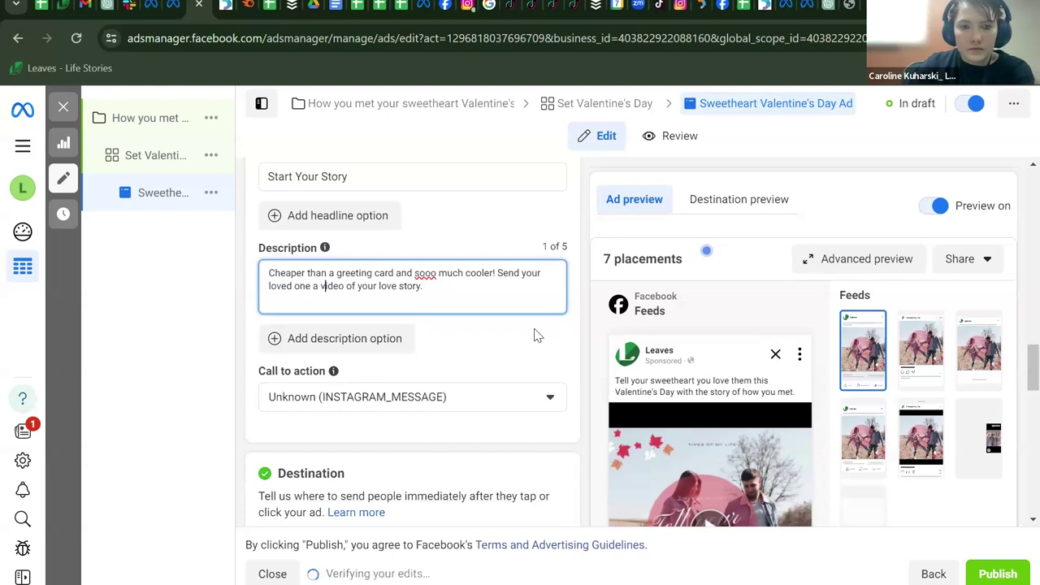
Look over the ad's call to action, destination, message template and tracking sections, dismissing the placement preview tip.
{"action": "scroll", "coordinate": [535, 336], "scroll_direction": "down", "scroll_amount": 1}
{"action": "scroll", "coordinate": [535, 336], "scroll_direction": "down", "scroll_amount": 1}
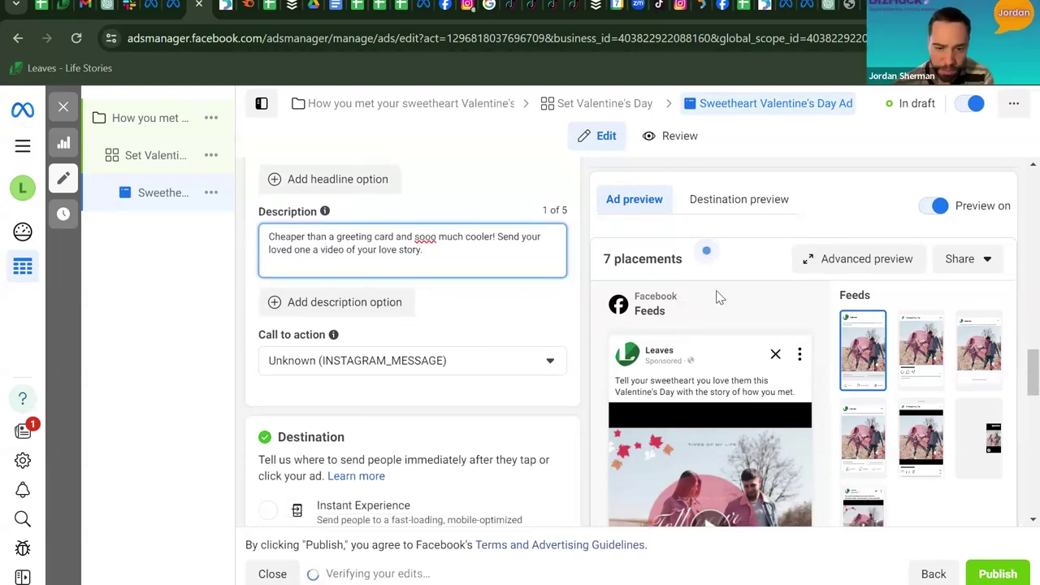
{"action": "scroll", "coordinate": [475, 334], "scroll_direction": "down", "scroll_amount": 3}
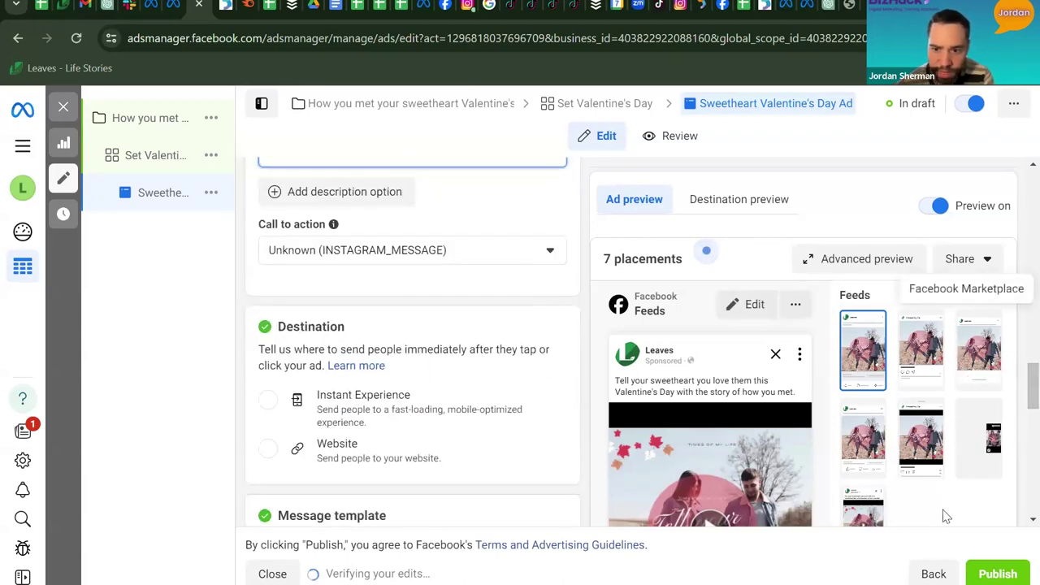
{"action": "scroll", "coordinate": [715, 423], "scroll_direction": "down", "scroll_amount": 5}
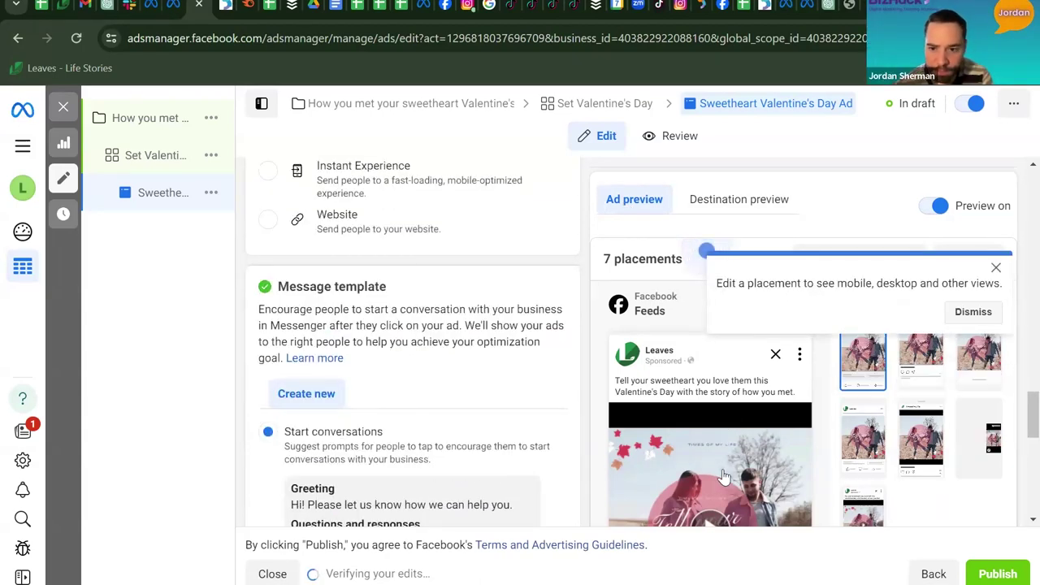
{"action": "scroll", "coordinate": [722, 469], "scroll_direction": "down", "scroll_amount": 3}
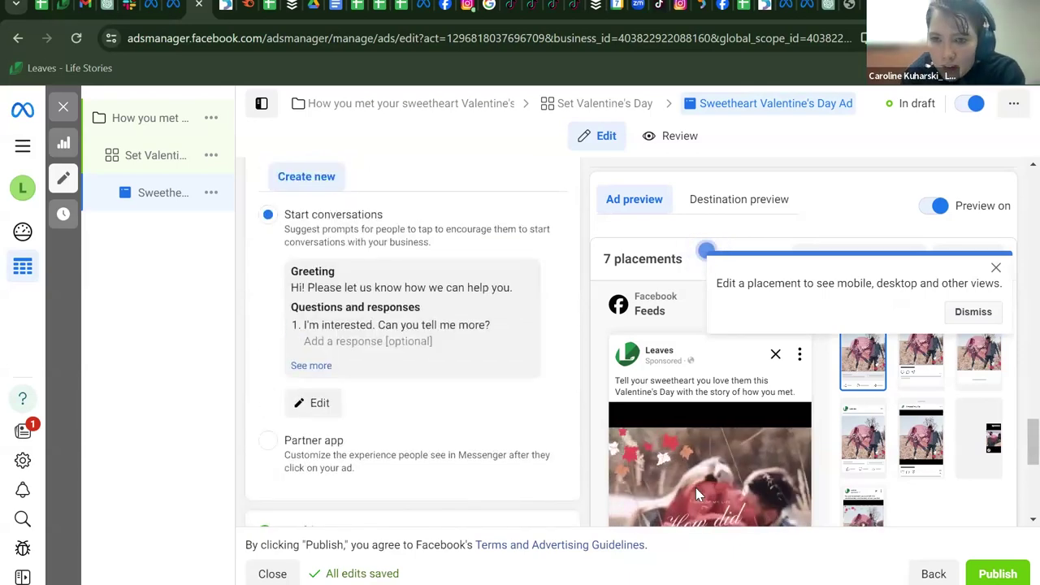
{"action": "scroll", "coordinate": [696, 488], "scroll_direction": "down", "scroll_amount": 1}
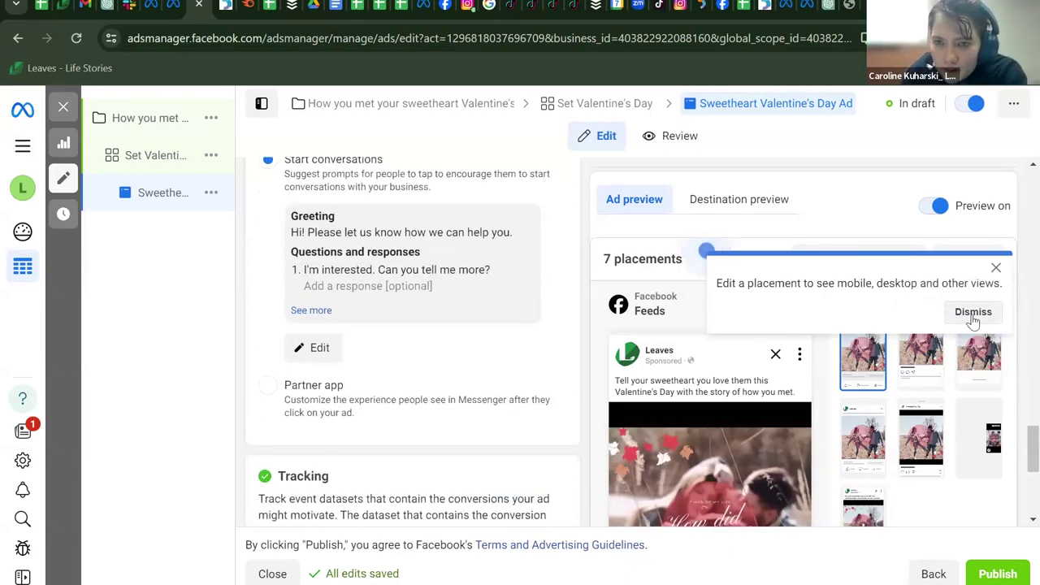
{"action": "left_click", "coordinate": [973, 317]}
{"action": "scroll", "coordinate": [965, 437], "scroll_direction": "down", "scroll_amount": 2}
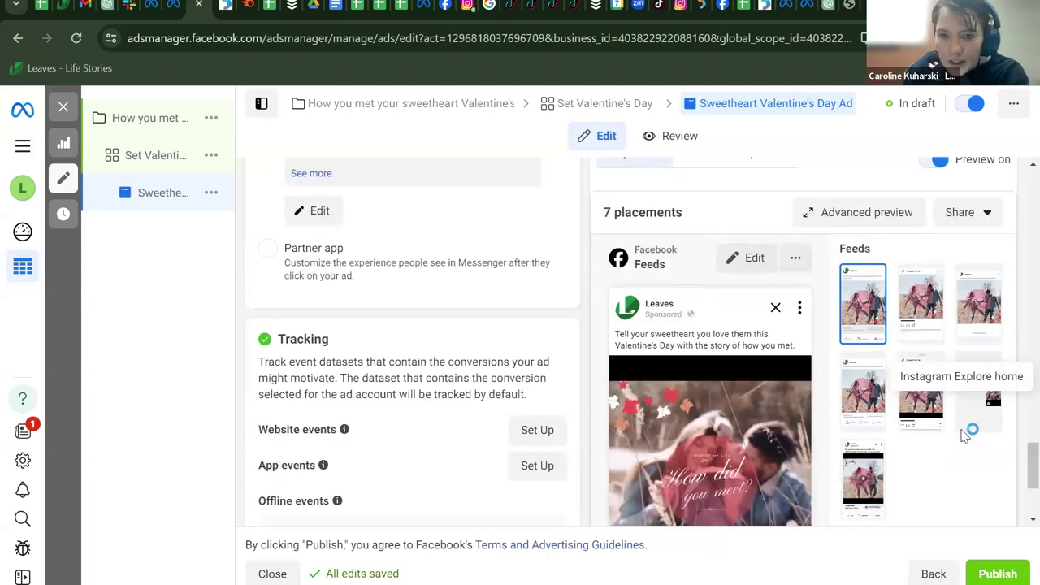
{"action": "scroll", "coordinate": [965, 437], "scroll_direction": "down", "scroll_amount": 3}
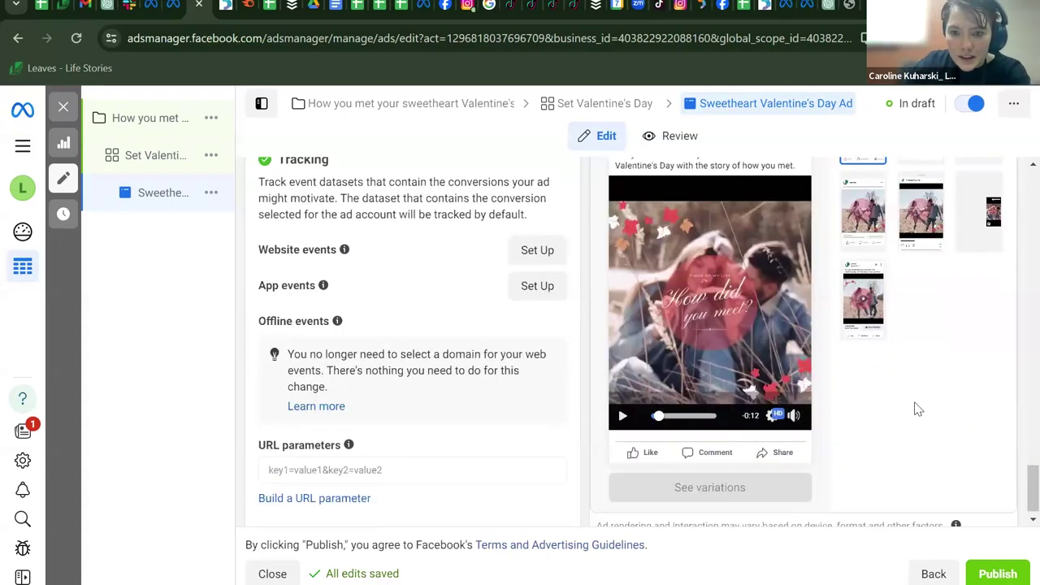
Choose Website as the ad's destination and enter timesofmy.life as the website URL.
{"action": "scroll", "coordinate": [918, 409], "scroll_direction": "up", "scroll_amount": 1}
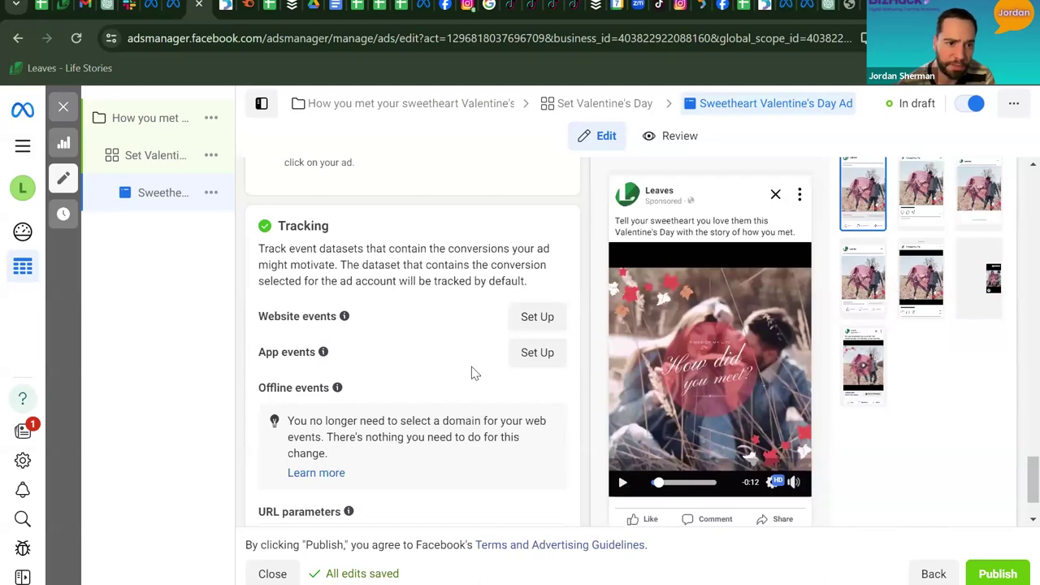
{"action": "scroll", "coordinate": [475, 372], "scroll_direction": "up", "scroll_amount": 5}
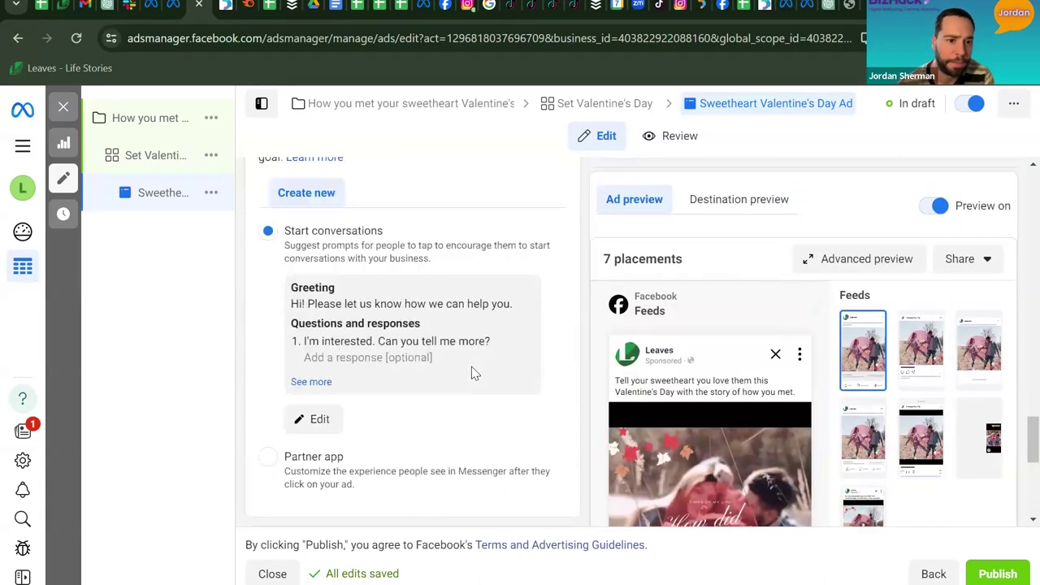
{"action": "scroll", "coordinate": [476, 373], "scroll_direction": "up", "scroll_amount": 4}
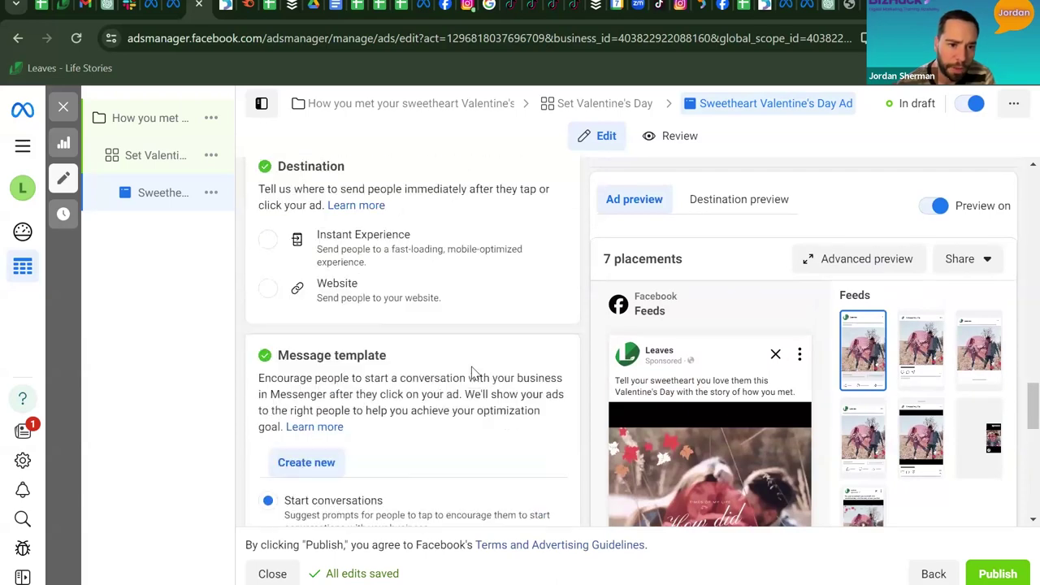
{"action": "scroll", "coordinate": [474, 373], "scroll_direction": "up", "scroll_amount": 1}
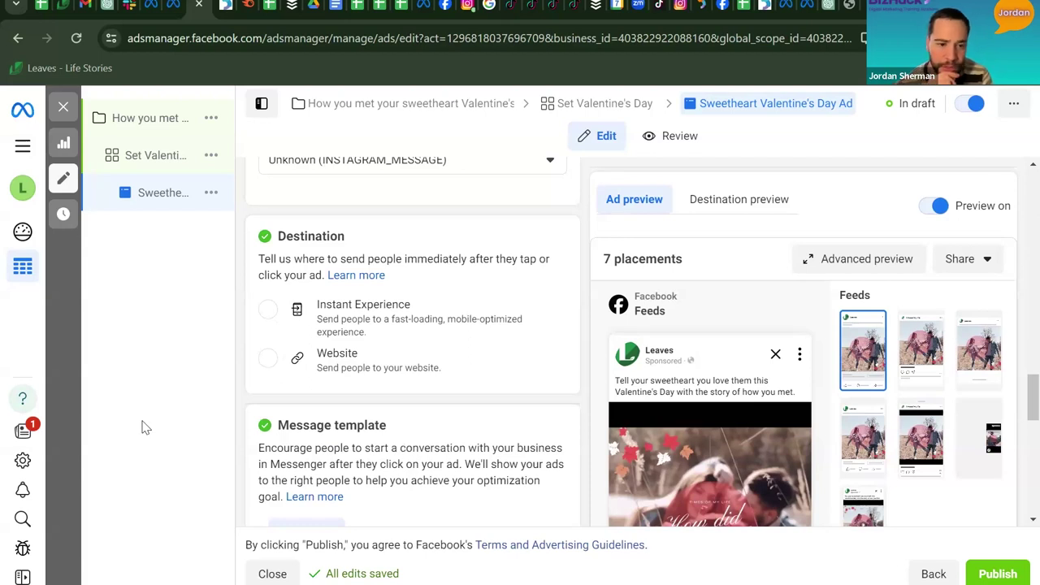
{"action": "left_click", "coordinate": [268, 359]}
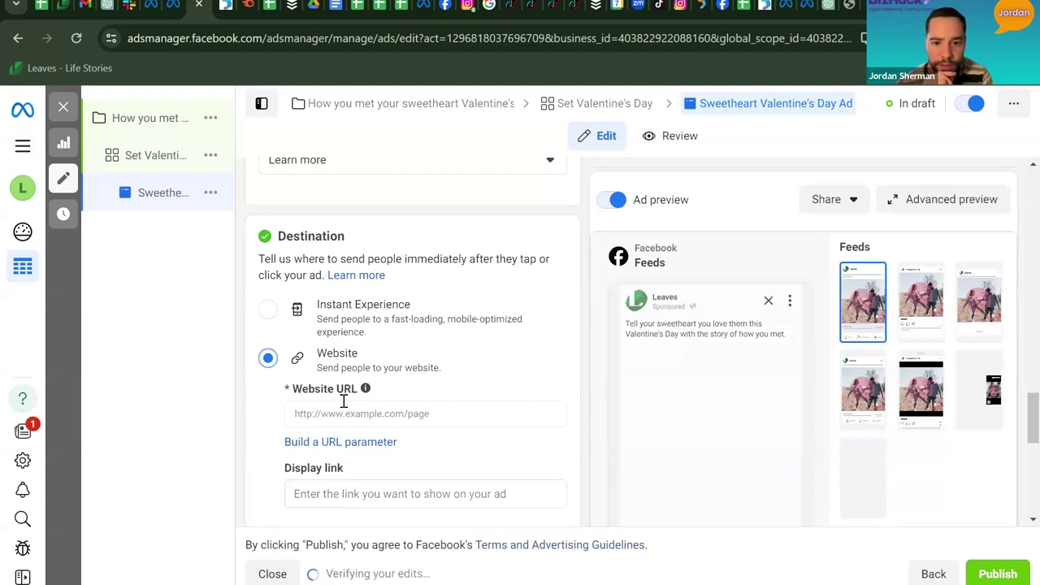
{"action": "left_click", "coordinate": [343, 403]}
{"action": "type", "text": "time"}
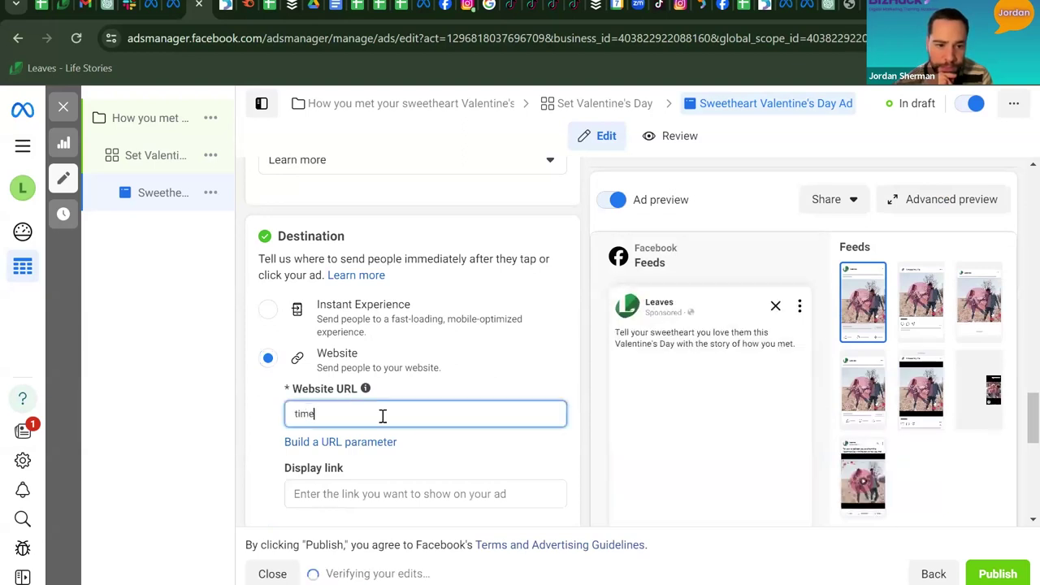
{"action": "type", "text": "sofmy.life"}
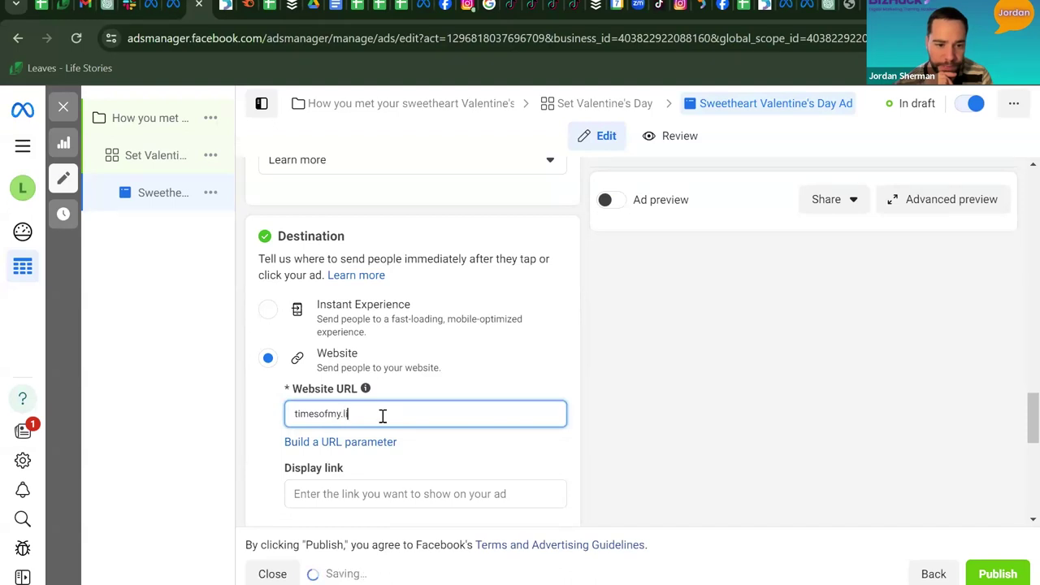
{"action": "type", "text": "?"}
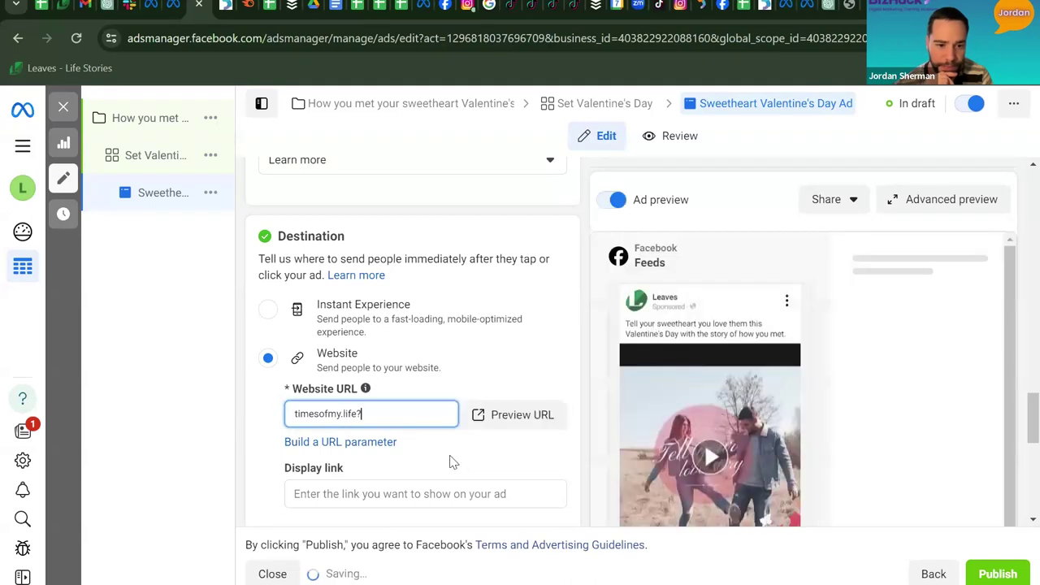
{"action": "key", "text": "BackSpace"}
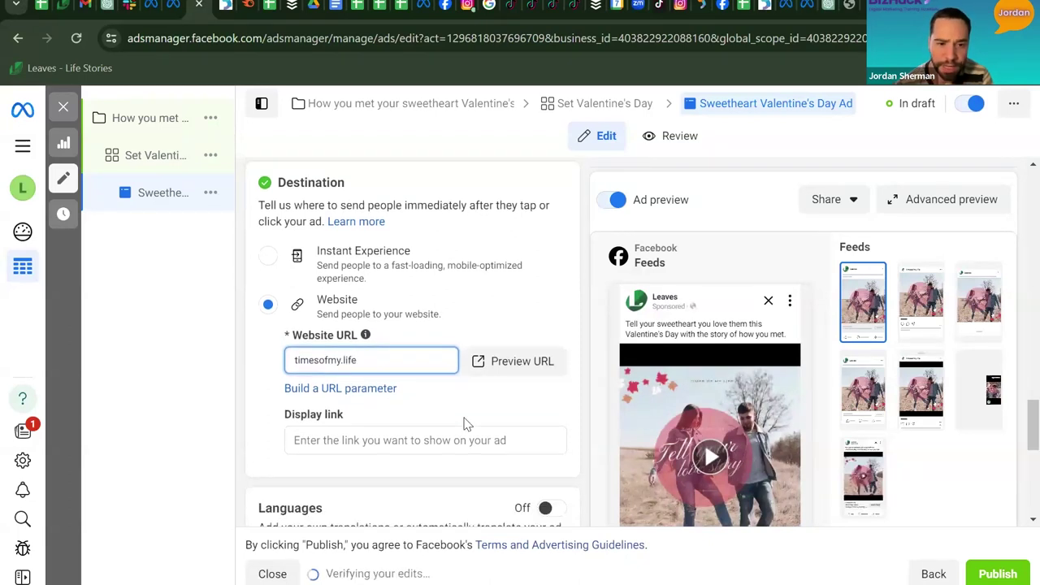
Set the destination's display link to timesofmy.life.
{"action": "left_click", "coordinate": [365, 443]}
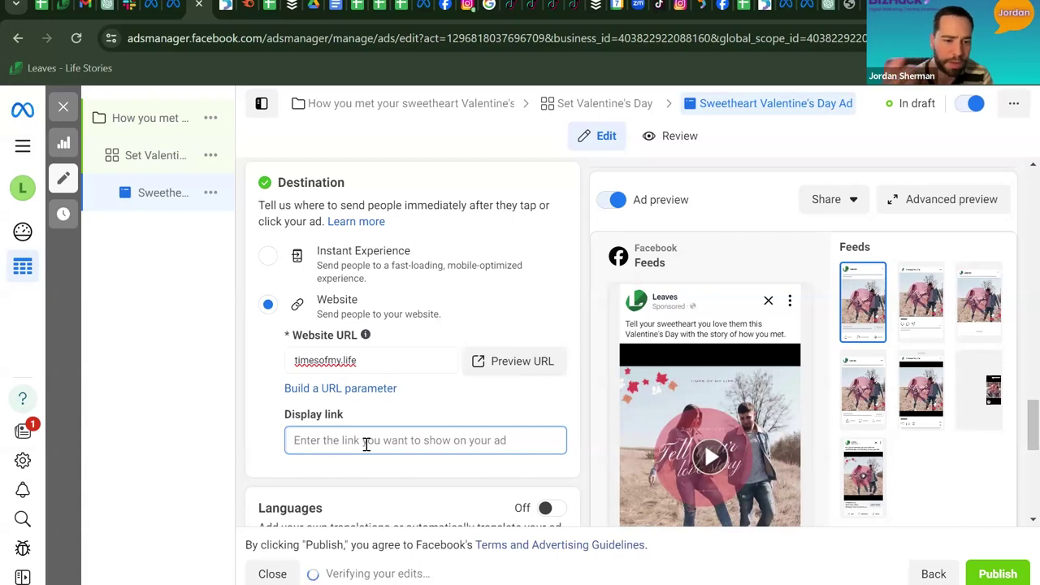
{"action": "type", "text": "Times"}
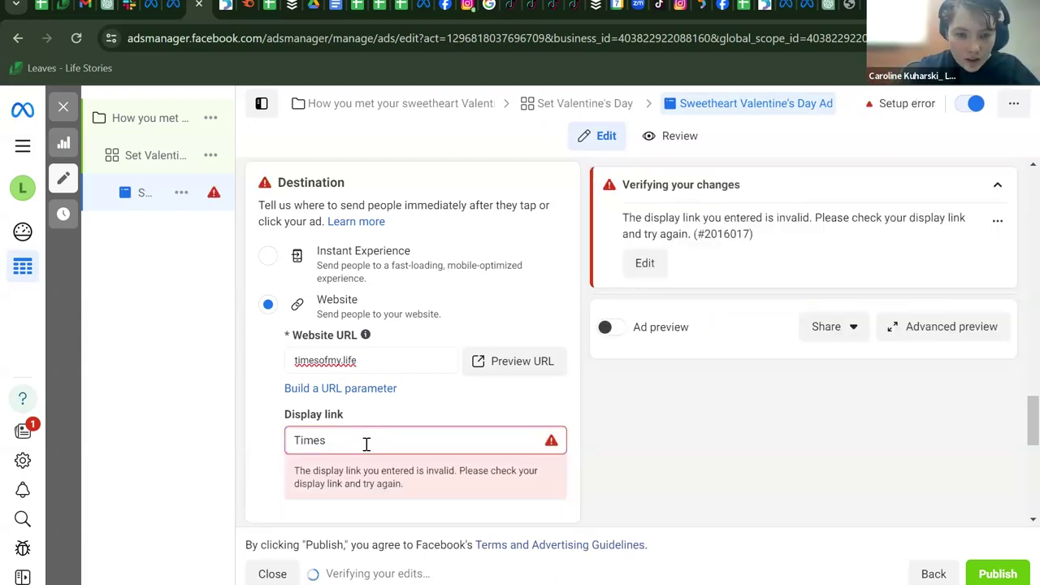
{"action": "key", "text": "BackSpace"}
{"action": "key", "text": "BackSpace"}
{"action": "key", "text": "BackSpace"}
{"action": "key", "text": "BackSpace"}
{"action": "key", "text": "BackSpace"}
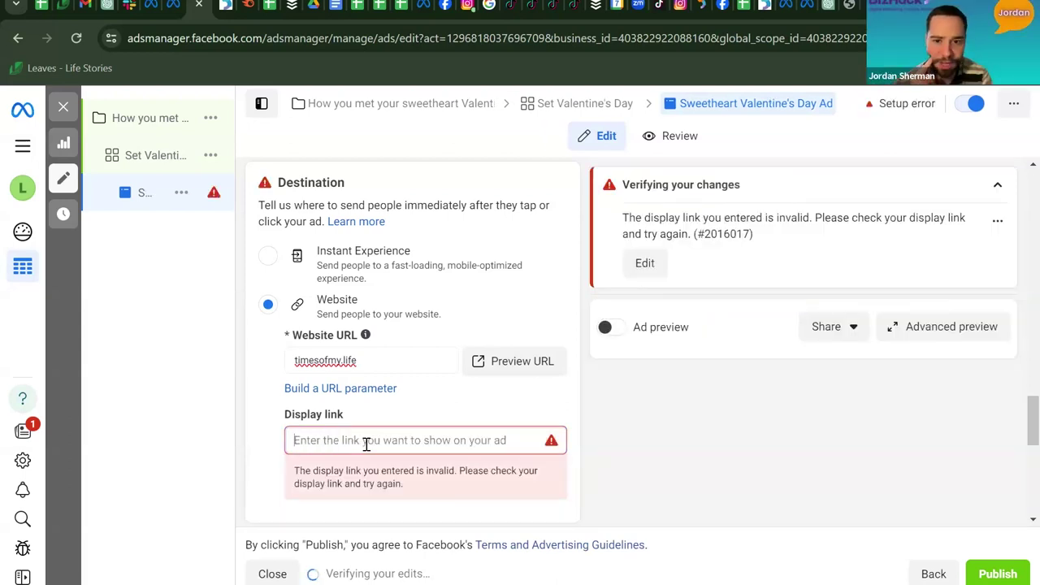
{"action": "type", "text": "timesofmy.life"}
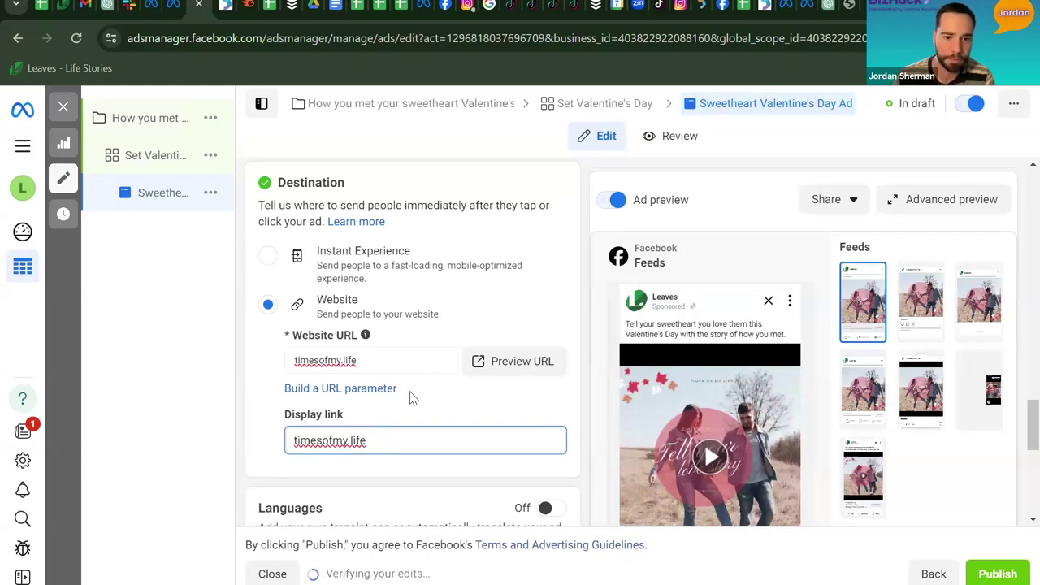
Examine the ad's language and tracking settings and the feed preview beside them.
{"action": "scroll", "coordinate": [411, 392], "scroll_direction": "down", "scroll_amount": 1}
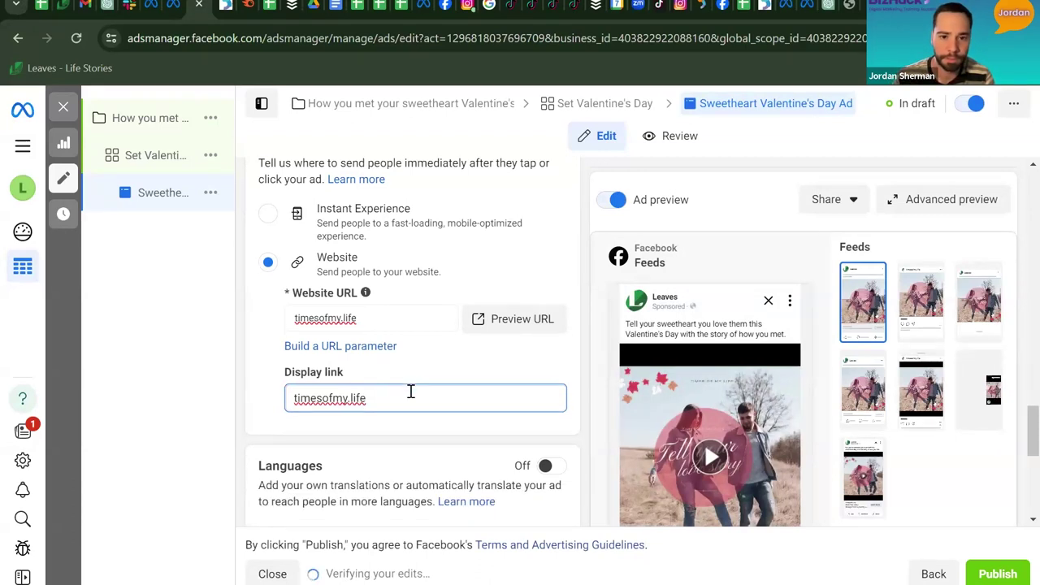
{"action": "scroll", "coordinate": [410, 392], "scroll_direction": "down", "scroll_amount": 1}
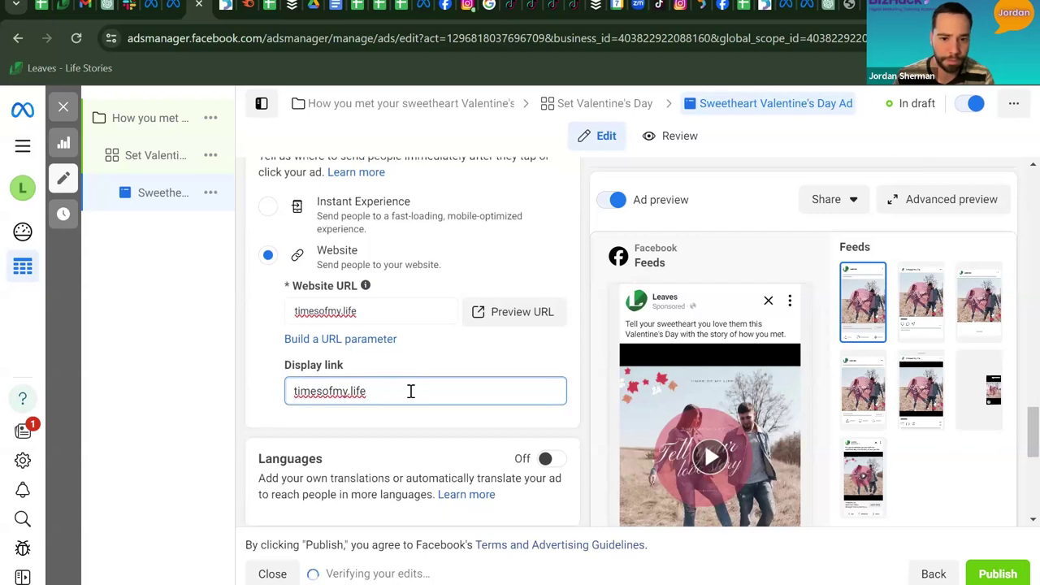
{"action": "scroll", "coordinate": [411, 392], "scroll_direction": "down", "scroll_amount": 1}
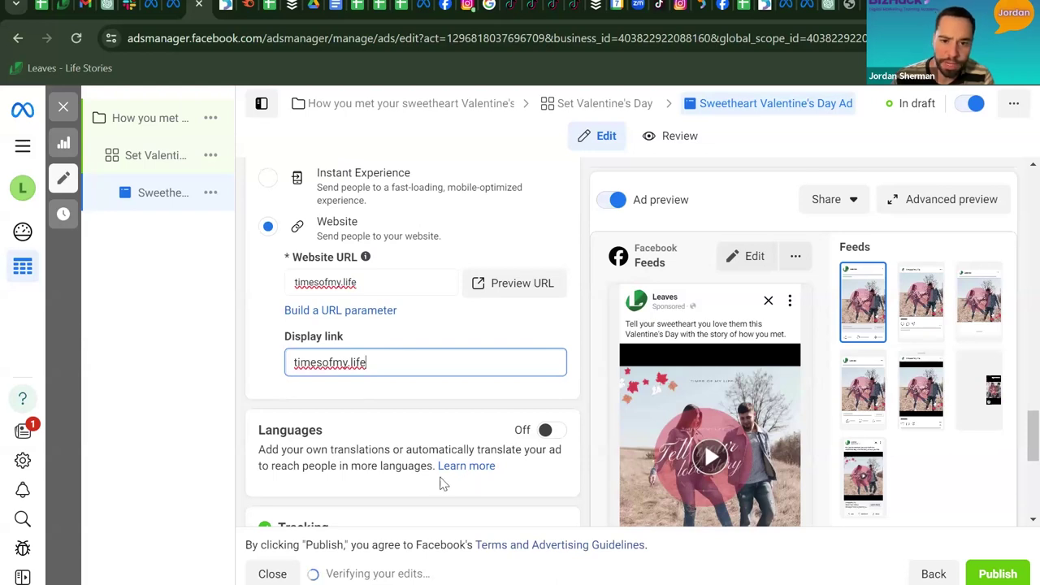
{"action": "scroll", "coordinate": [443, 484], "scroll_direction": "down", "scroll_amount": 5}
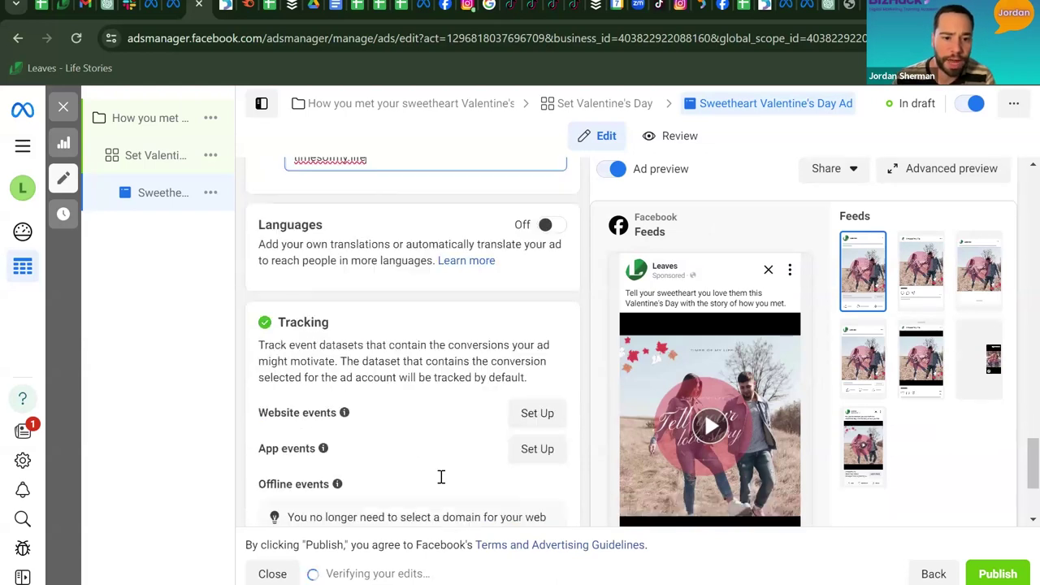
{"action": "scroll", "coordinate": [441, 479], "scroll_direction": "down", "scroll_amount": 3}
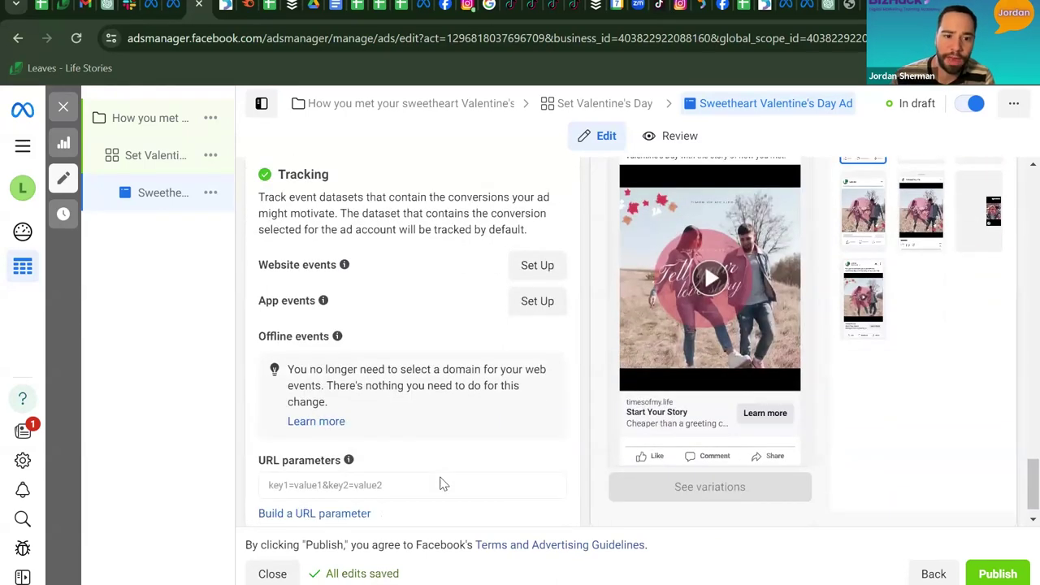
{"action": "scroll", "coordinate": [439, 483], "scroll_direction": "down", "scroll_amount": 1}
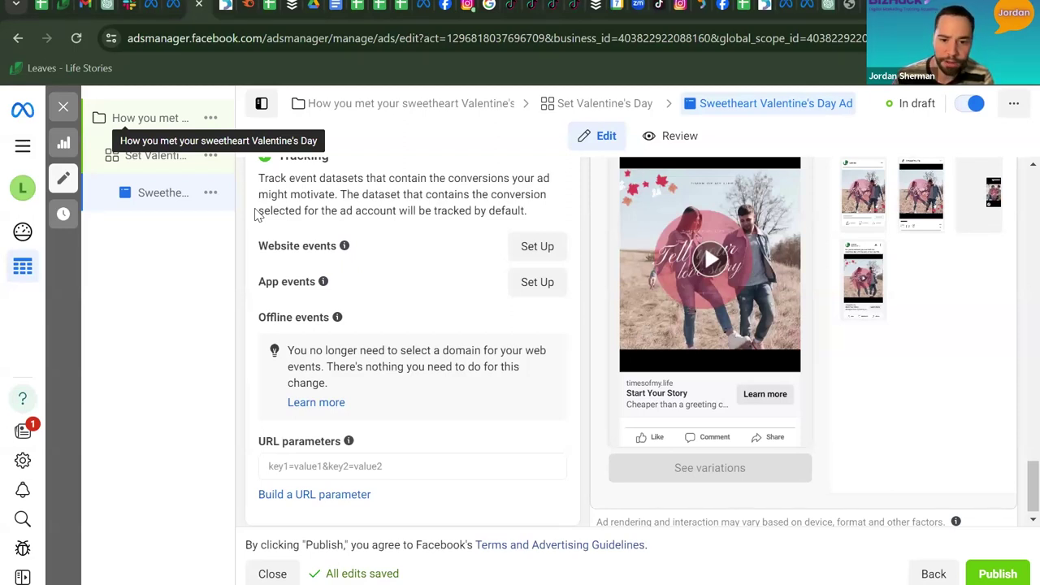
{"action": "scroll", "coordinate": [521, 402], "scroll_direction": "down", "scroll_amount": 1}
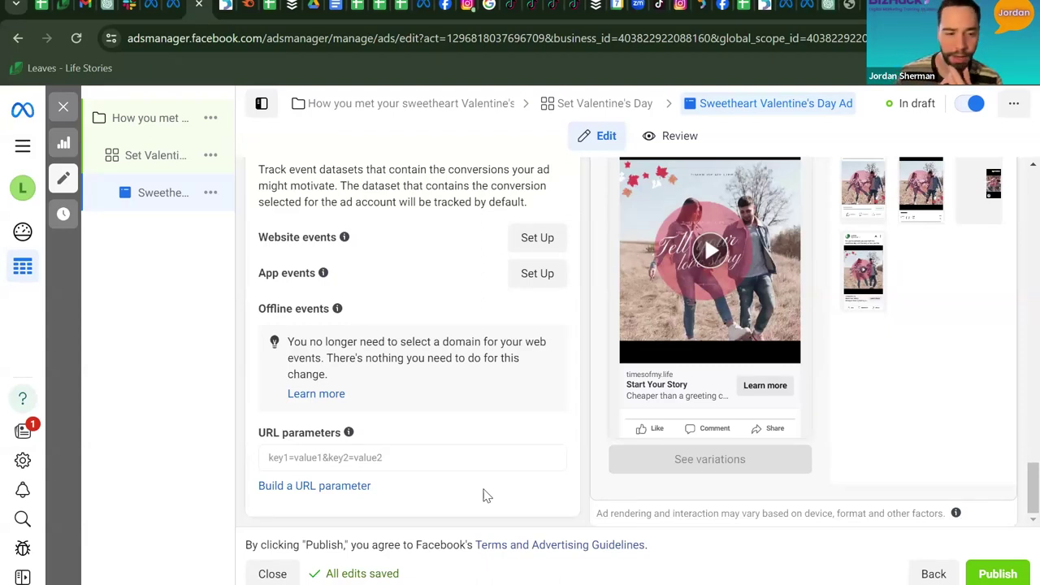
{"action": "scroll", "coordinate": [483, 496], "scroll_direction": "up", "scroll_amount": 1}
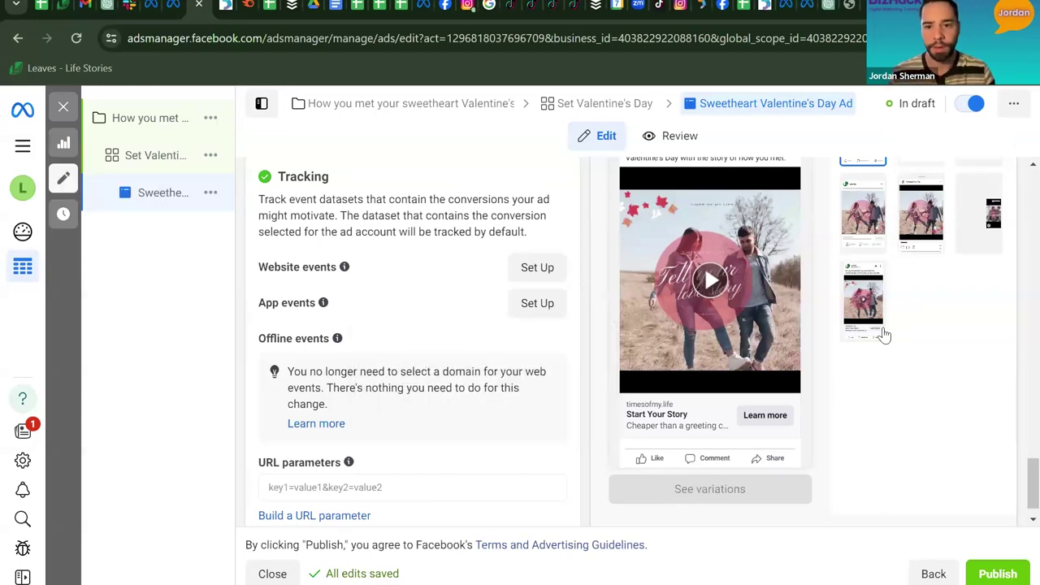
Review the ad's summary details and its Facebook feed preview, and preview the ad in the Instagram feed placement.
{"action": "left_click", "coordinate": [650, 138]}
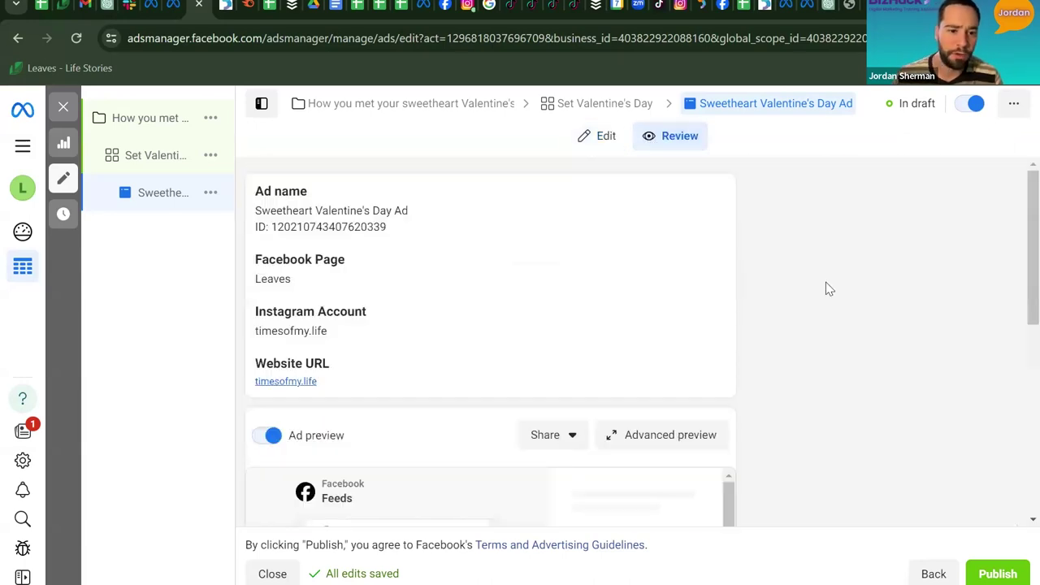
{"action": "scroll", "coordinate": [826, 282], "scroll_direction": "down", "scroll_amount": 3}
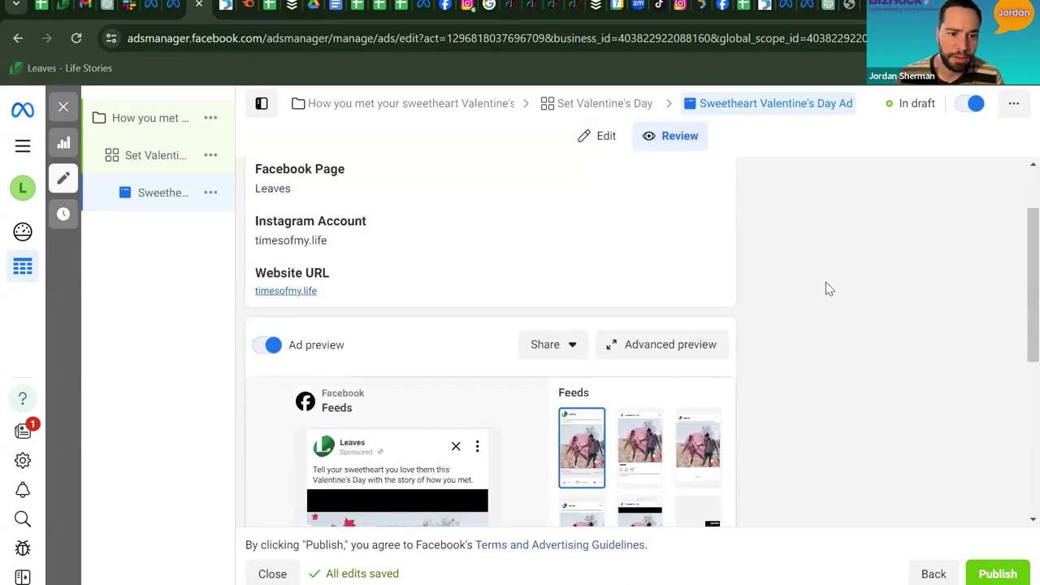
{"action": "scroll", "coordinate": [826, 285], "scroll_direction": "down", "scroll_amount": 2}
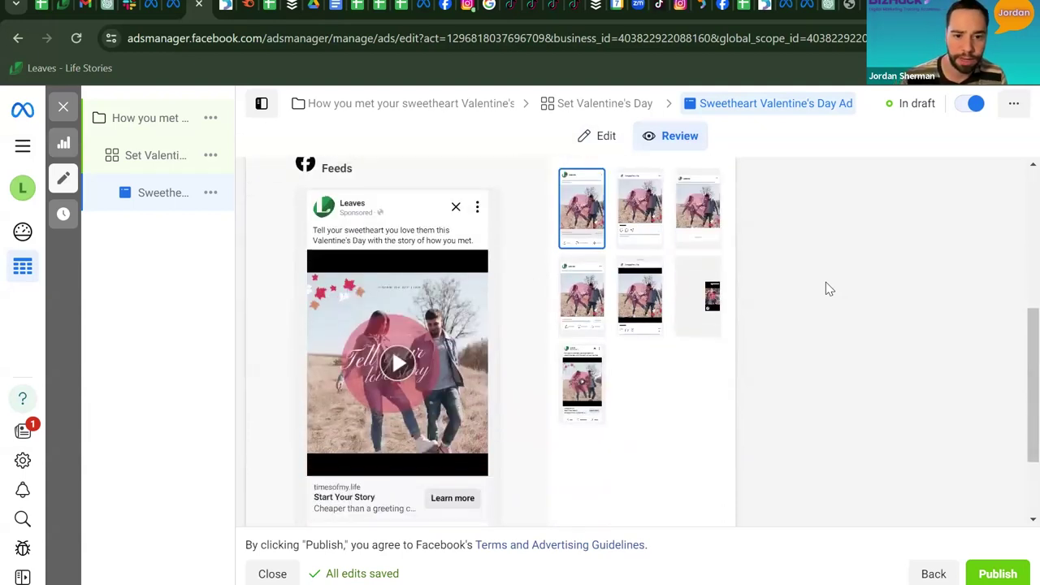
{"action": "scroll", "coordinate": [826, 282], "scroll_direction": "down", "scroll_amount": 1}
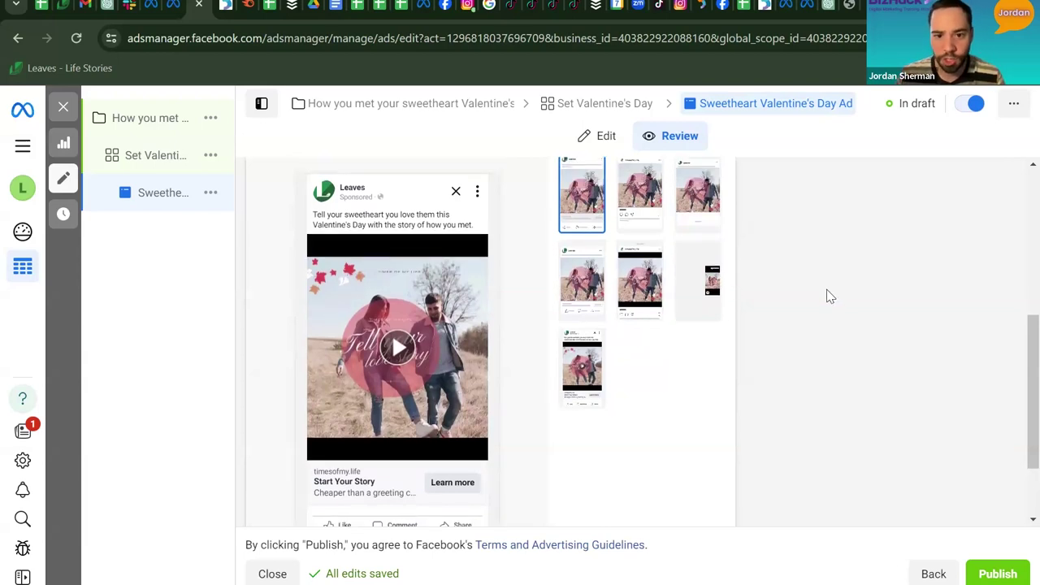
{"action": "scroll", "coordinate": [830, 319], "scroll_direction": "up", "scroll_amount": 1}
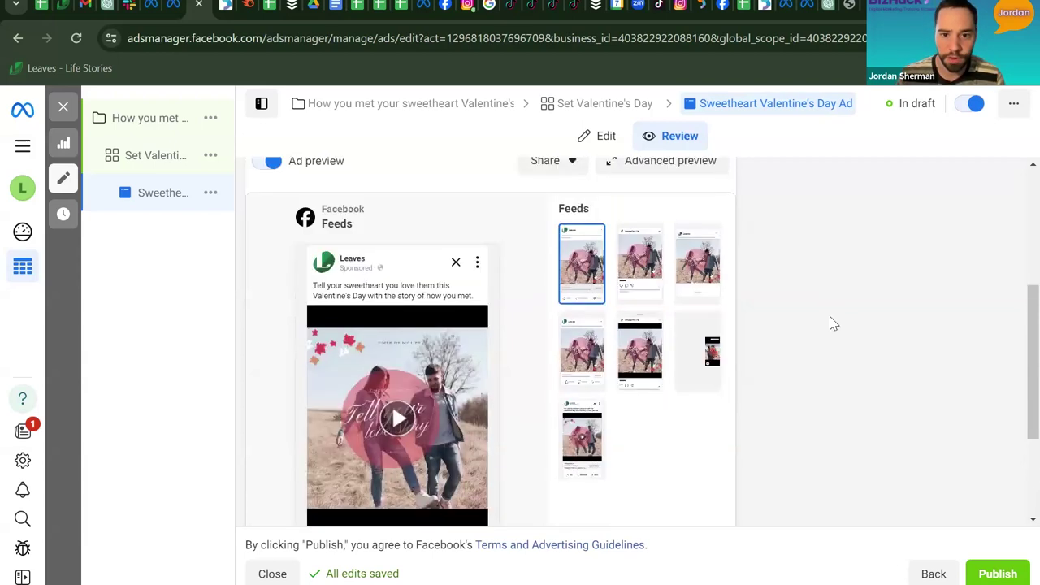
{"action": "left_click", "coordinate": [640, 279]}
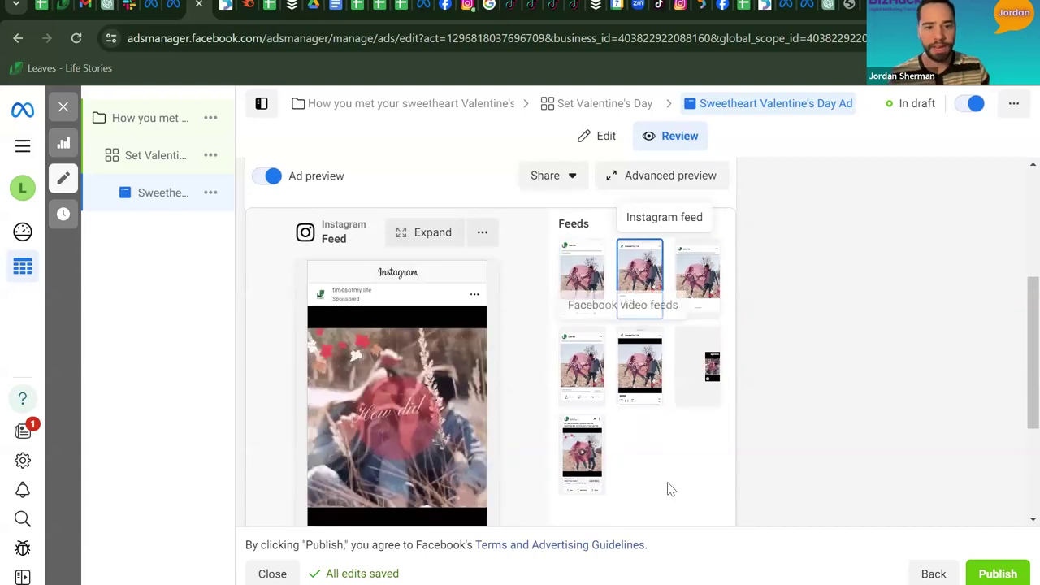
{"action": "scroll", "coordinate": [670, 489], "scroll_direction": "down", "scroll_amount": 1}
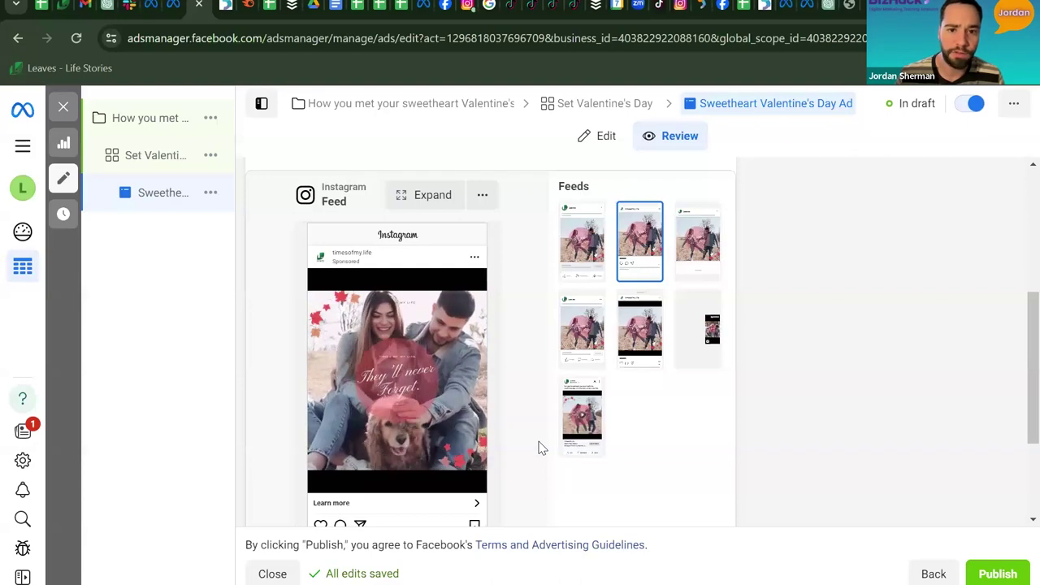
Preview the ad in the Facebook Feed placement and examine its primary text, video, headline and call to action.
{"action": "left_click", "coordinate": [573, 251]}
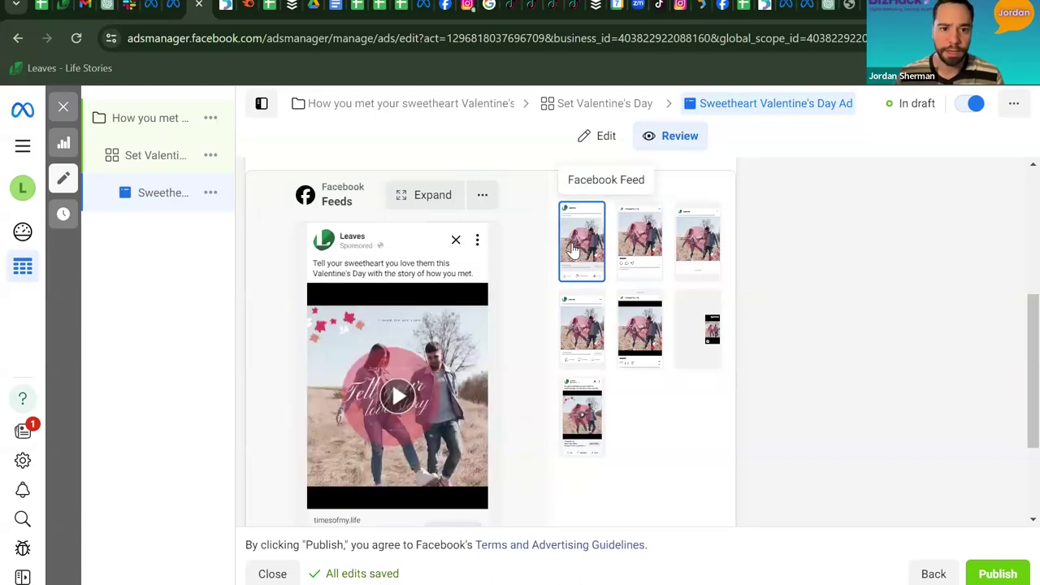
{"action": "scroll", "coordinate": [530, 361], "scroll_direction": "down", "scroll_amount": 3}
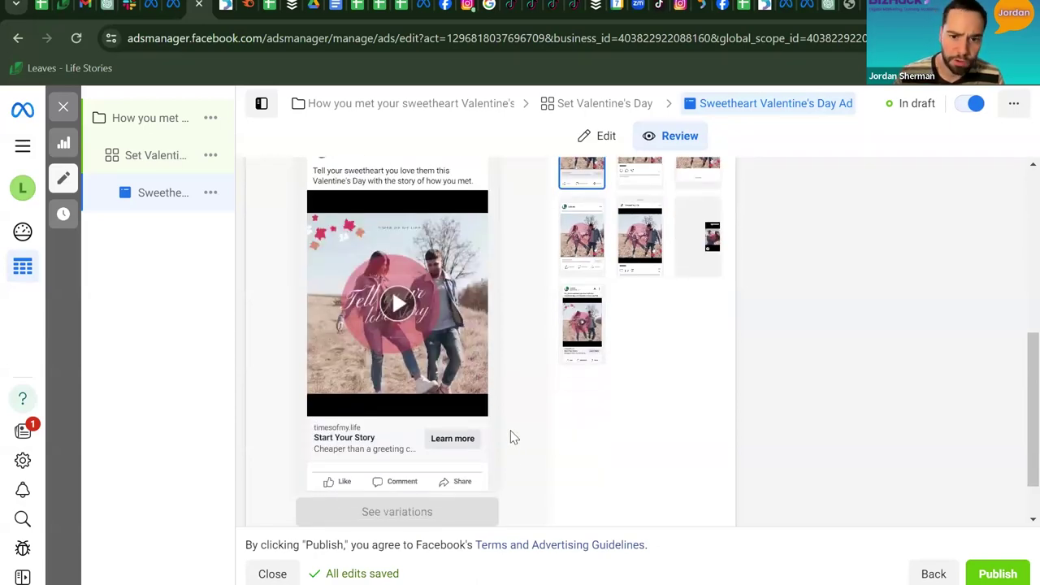
{"action": "scroll", "coordinate": [514, 438], "scroll_direction": "down", "scroll_amount": 1}
{"action": "scroll", "coordinate": [513, 438], "scroll_direction": "up", "scroll_amount": 2}
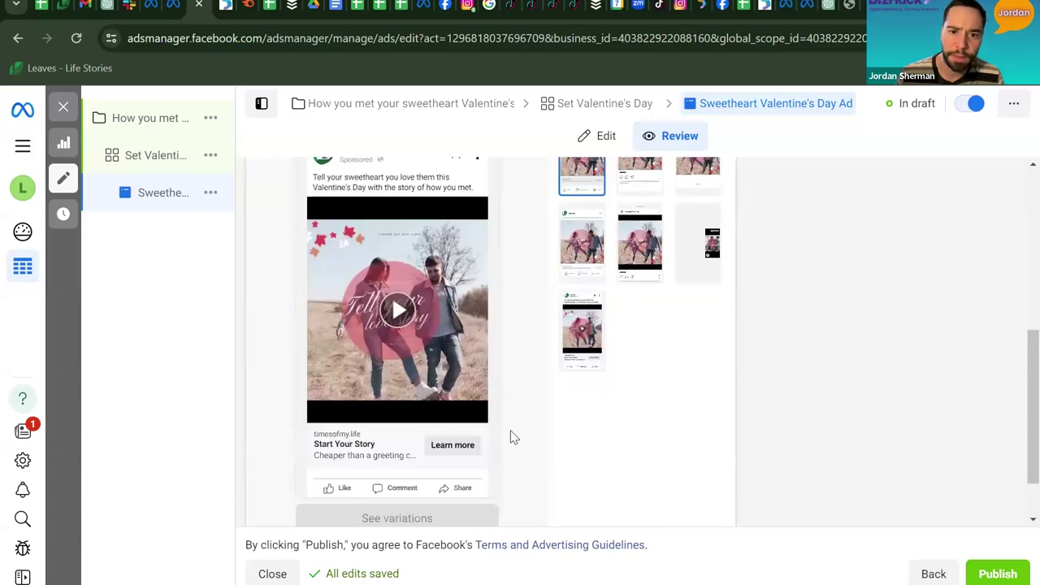
{"action": "scroll", "coordinate": [511, 438], "scroll_direction": "down", "scroll_amount": 1}
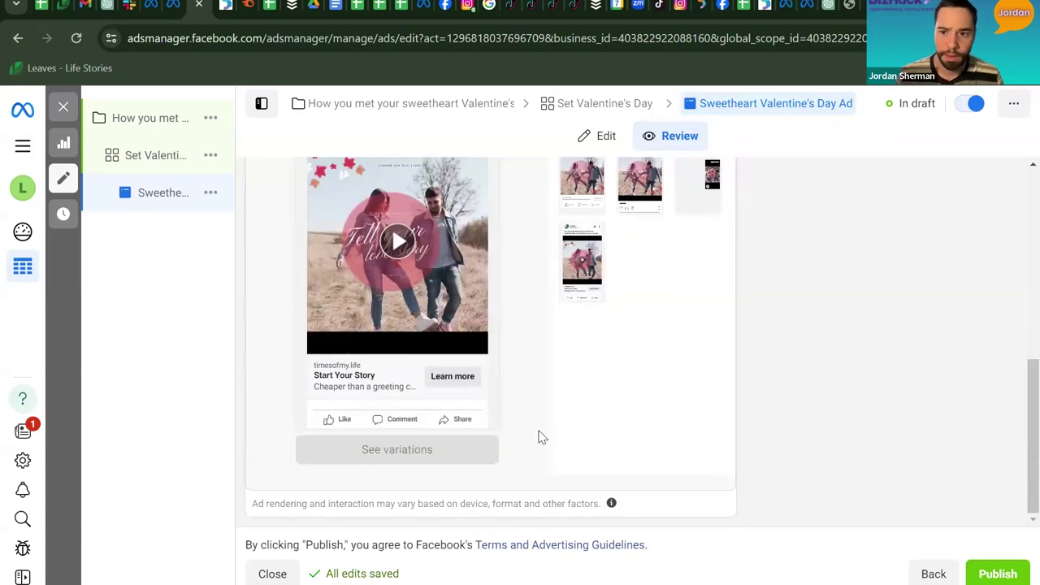
{"action": "scroll", "coordinate": [542, 437], "scroll_direction": "up", "scroll_amount": 3}
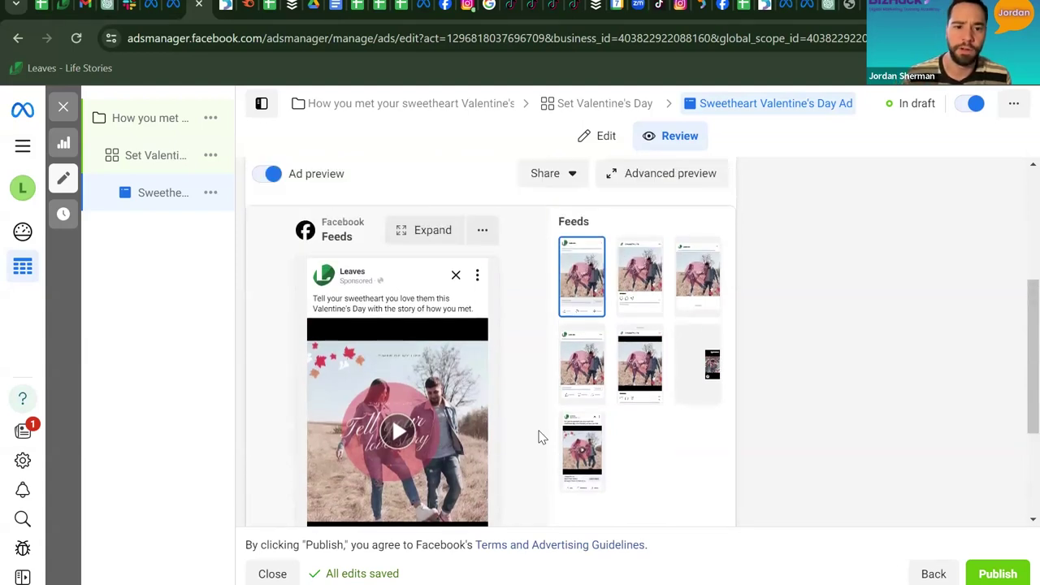
Open the link-sharing options for the preview of the Sweetheart Valentine's Day Ad.
{"action": "scroll", "coordinate": [542, 437], "scroll_direction": "up", "scroll_amount": 2}
{"action": "scroll", "coordinate": [542, 437], "scroll_direction": "up", "scroll_amount": 1}
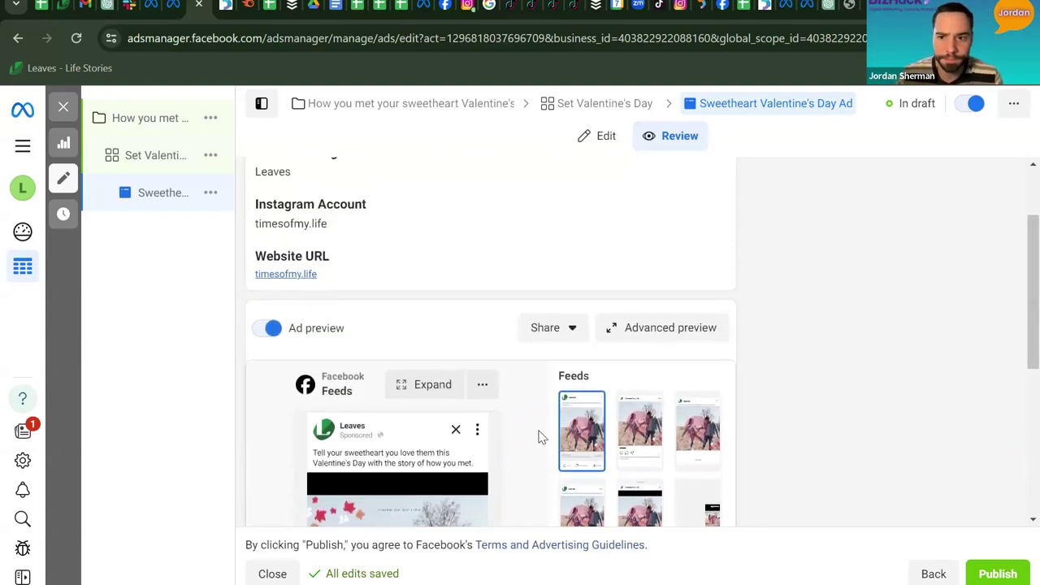
{"action": "left_click", "coordinate": [575, 331]}
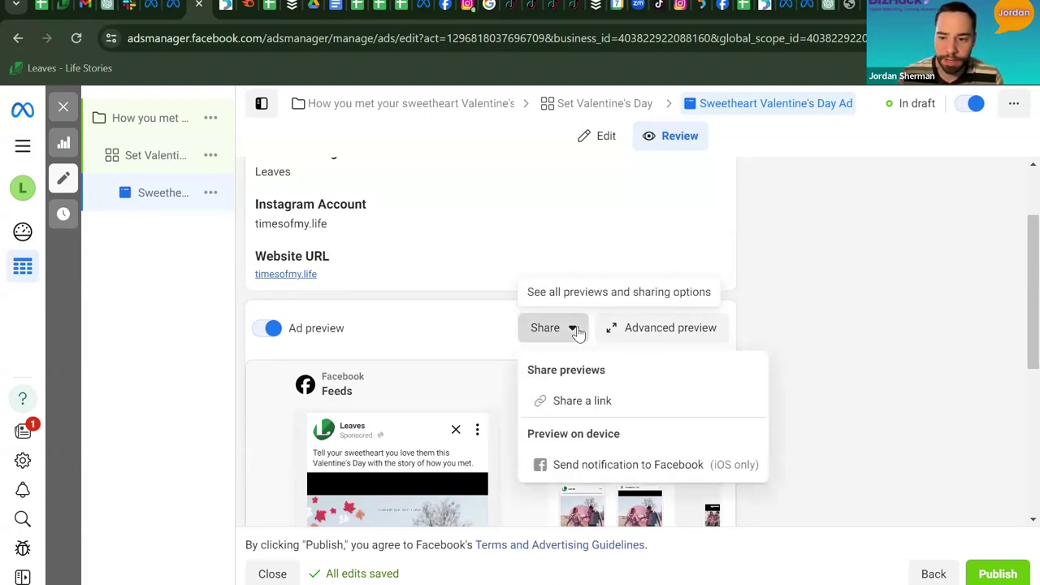
{"action": "left_click", "coordinate": [630, 408]}
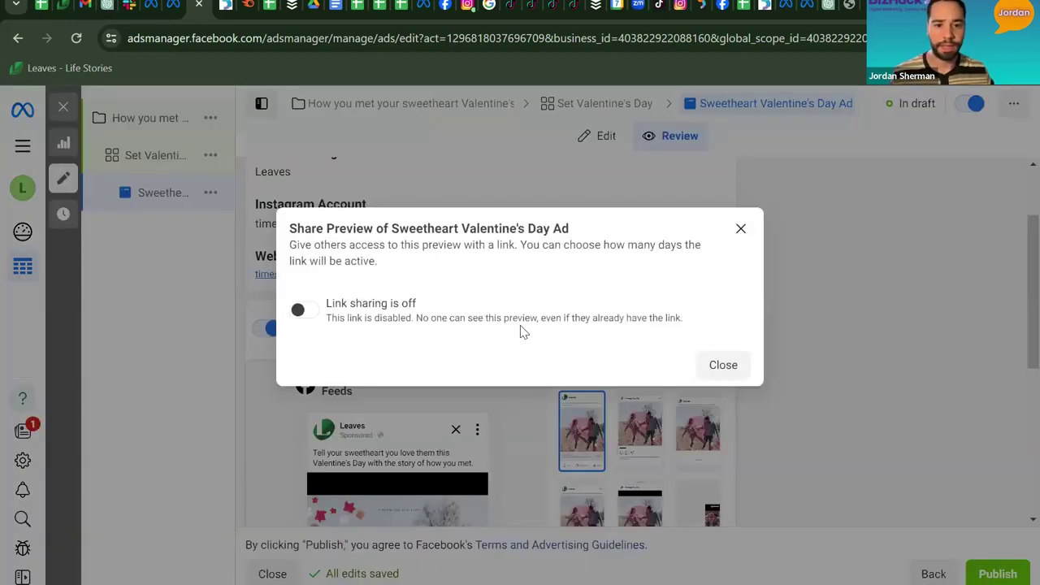